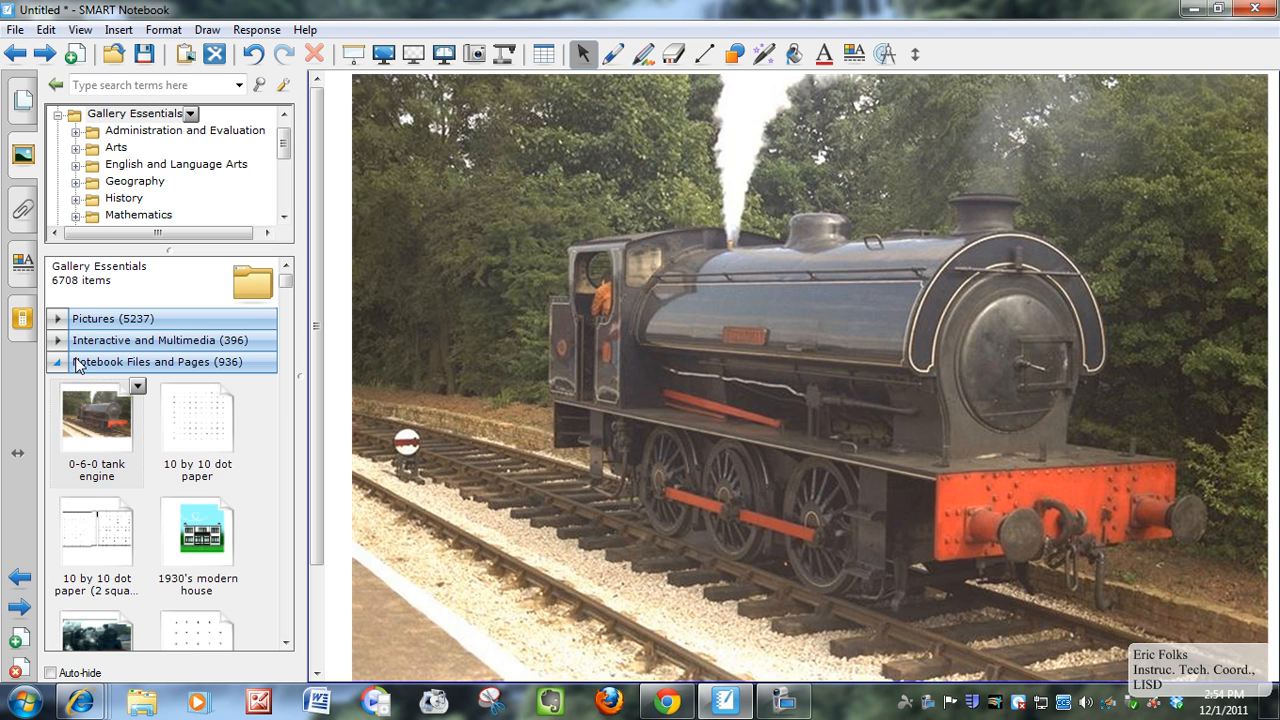
- Add a new page and apply the "Lined paper - large" background from the Gallery Essentials backgrounds and themes
{"action": "left_click", "coordinate": [58, 364]}
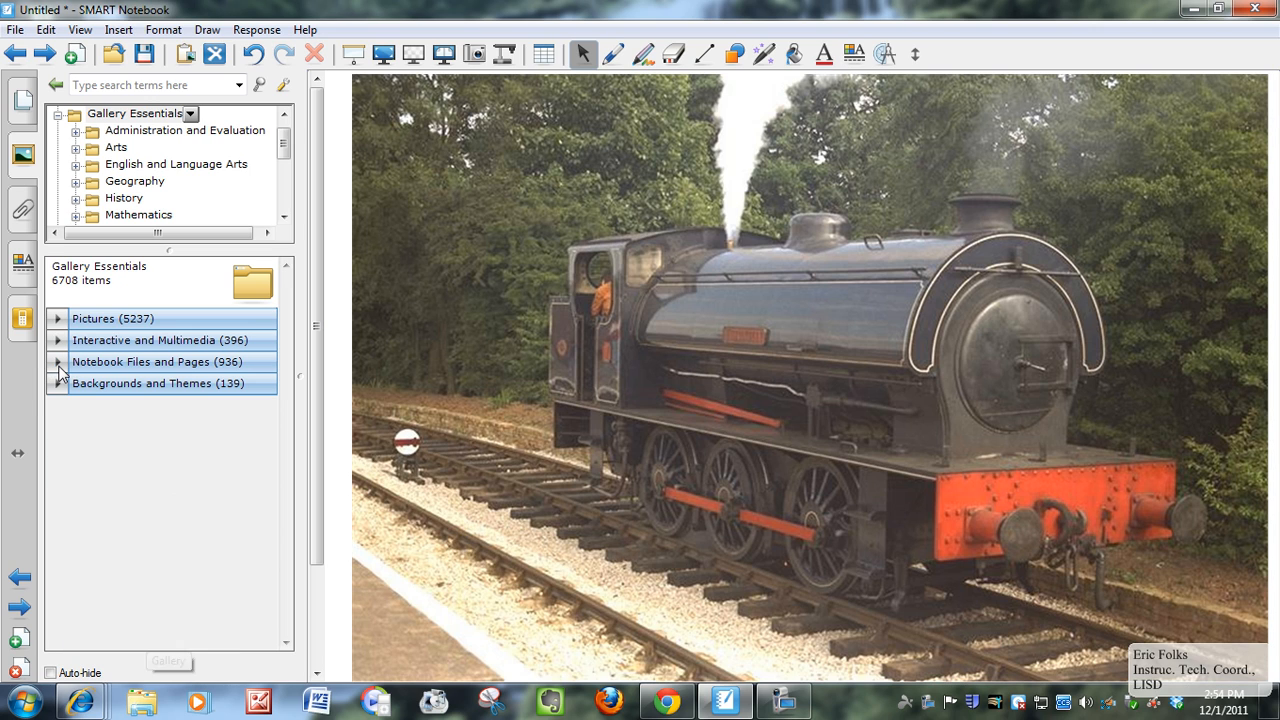
{"action": "left_click", "coordinate": [58, 385]}
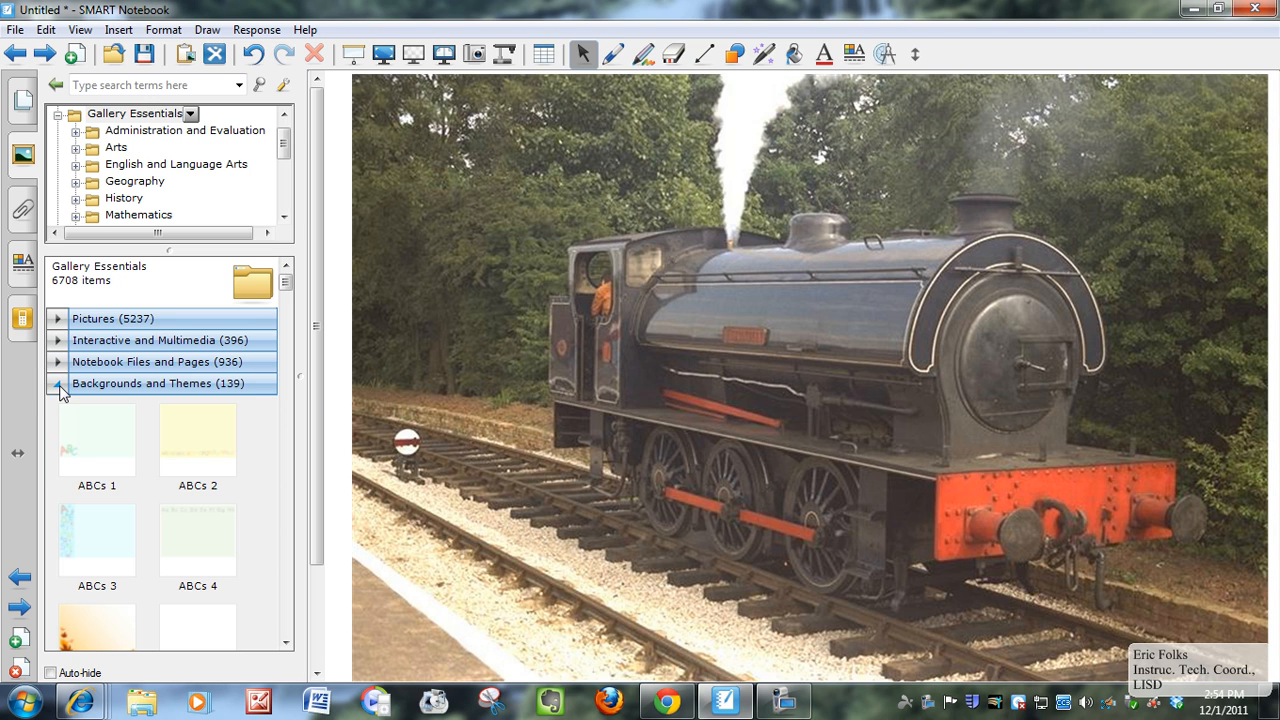
{"action": "scroll", "coordinate": [288, 311], "scroll_direction": "down", "scroll_amount": 5}
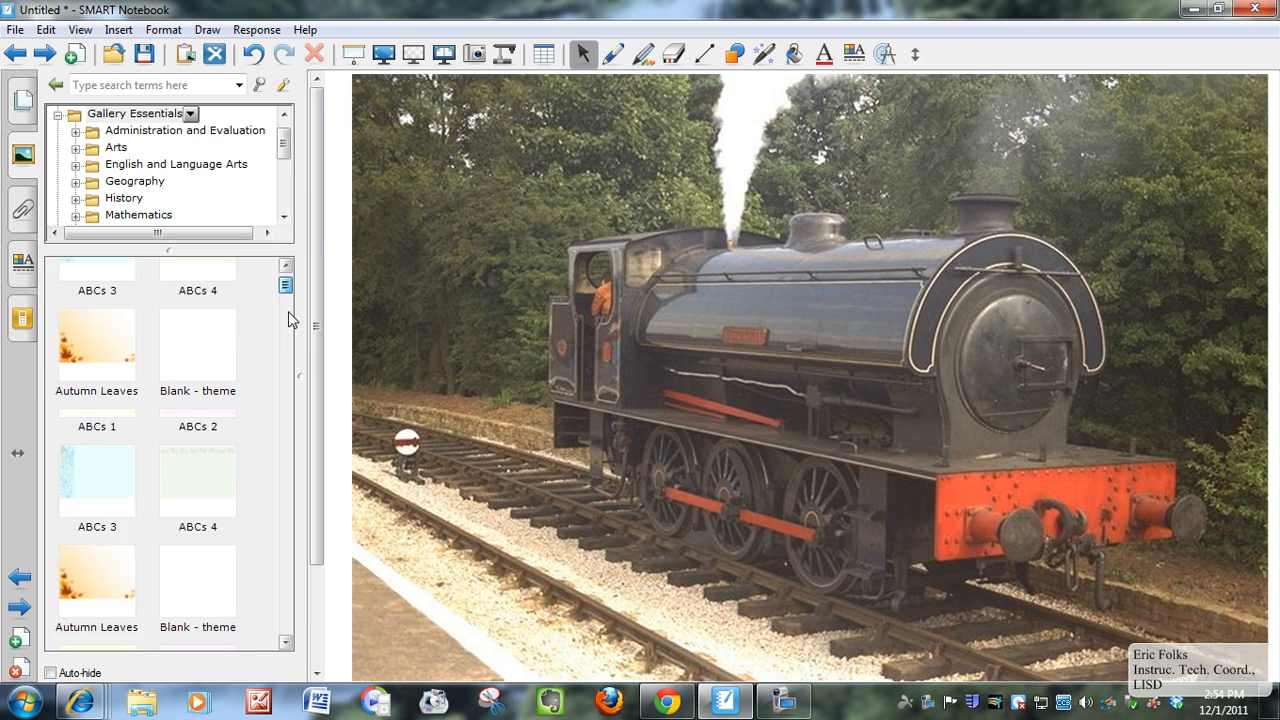
{"action": "scroll", "coordinate": [289, 357], "scroll_direction": "down", "scroll_amount": 10}
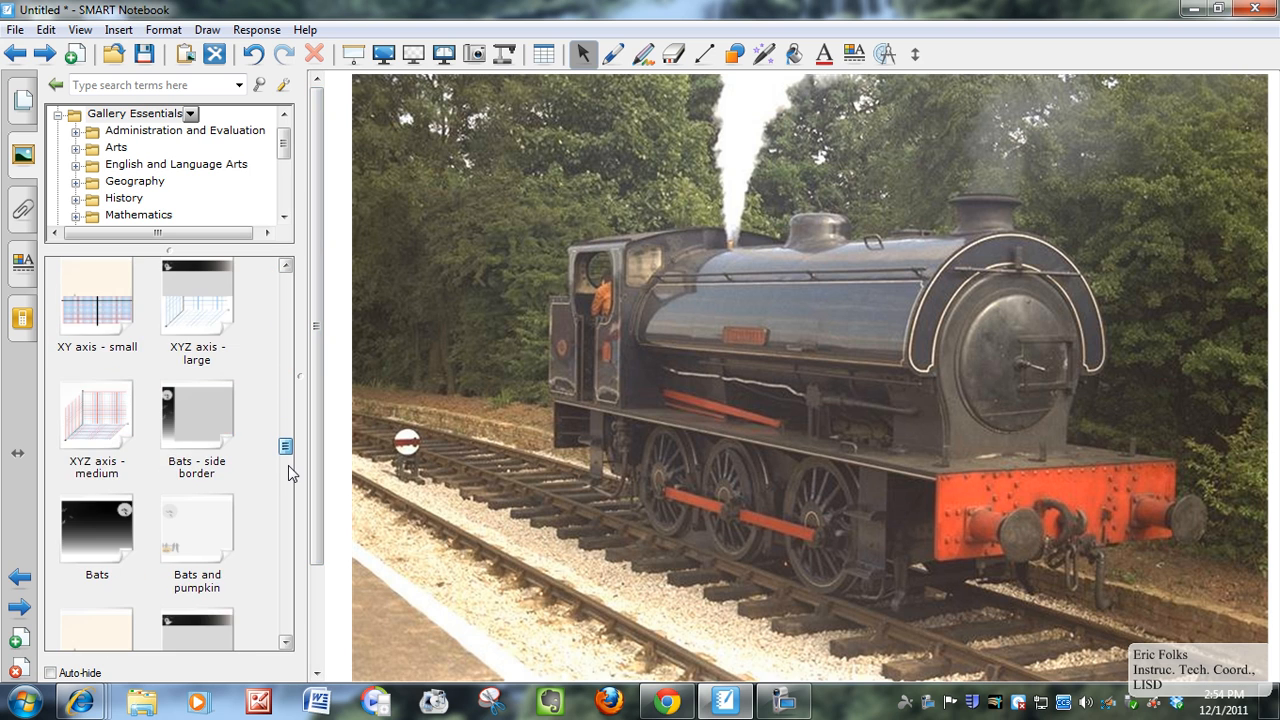
{"action": "mouse_move", "coordinate": [288, 473]}
{"action": "left_mouse_down"}
{"action": "mouse_move", "coordinate": [289, 441]}
{"action": "mouse_move", "coordinate": [295, 486]}
{"action": "left_mouse_up"}
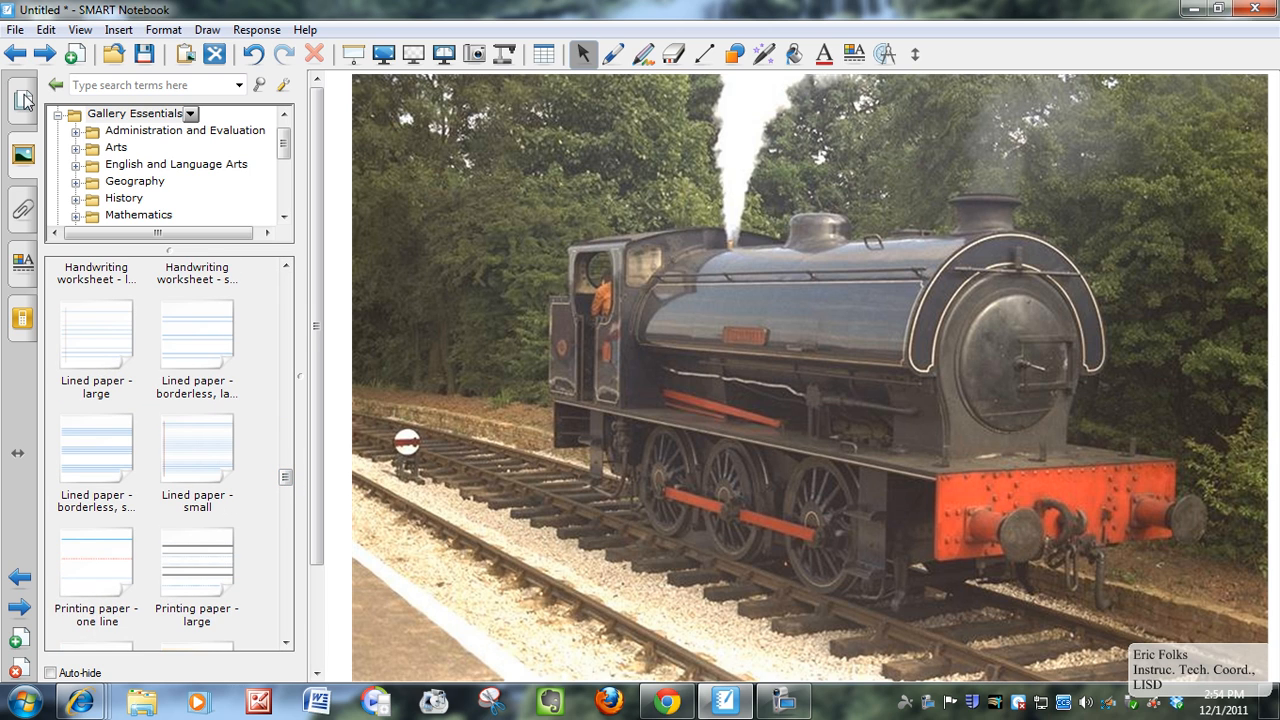
{"action": "left_click", "coordinate": [77, 58]}
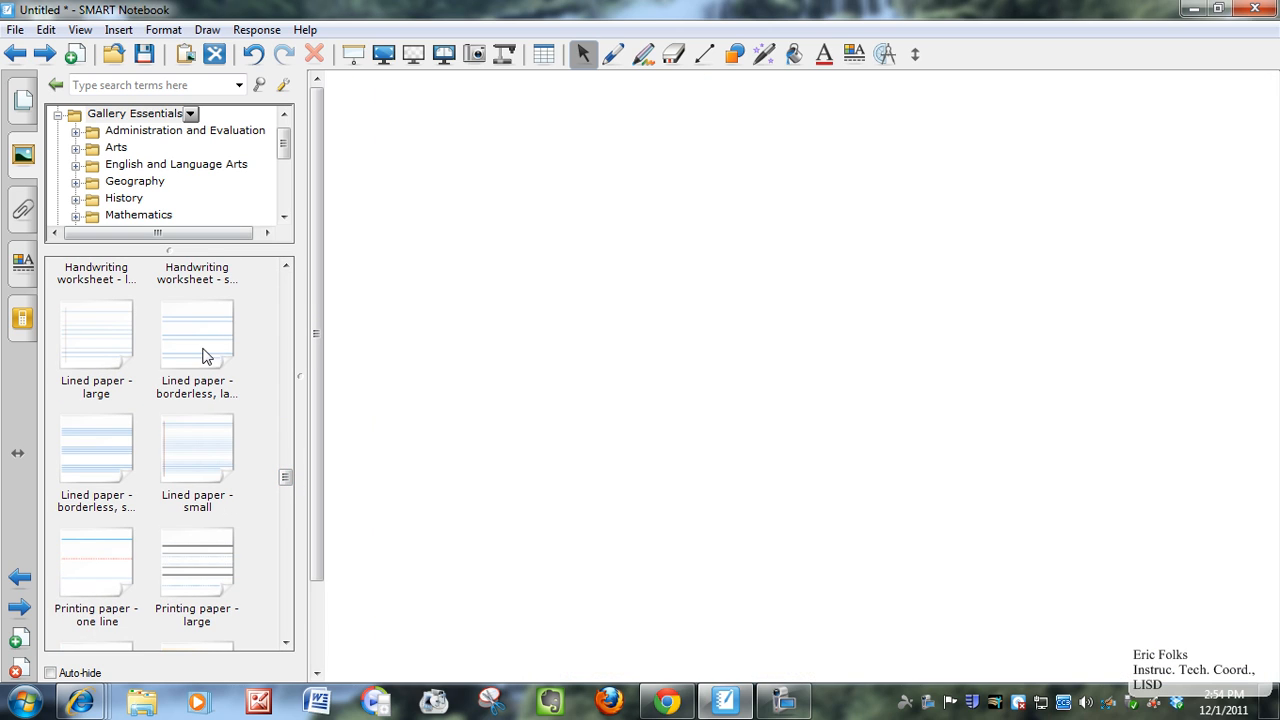
{"action": "left_click_drag", "start_coordinate": [100, 345], "coordinate": [548, 386]}
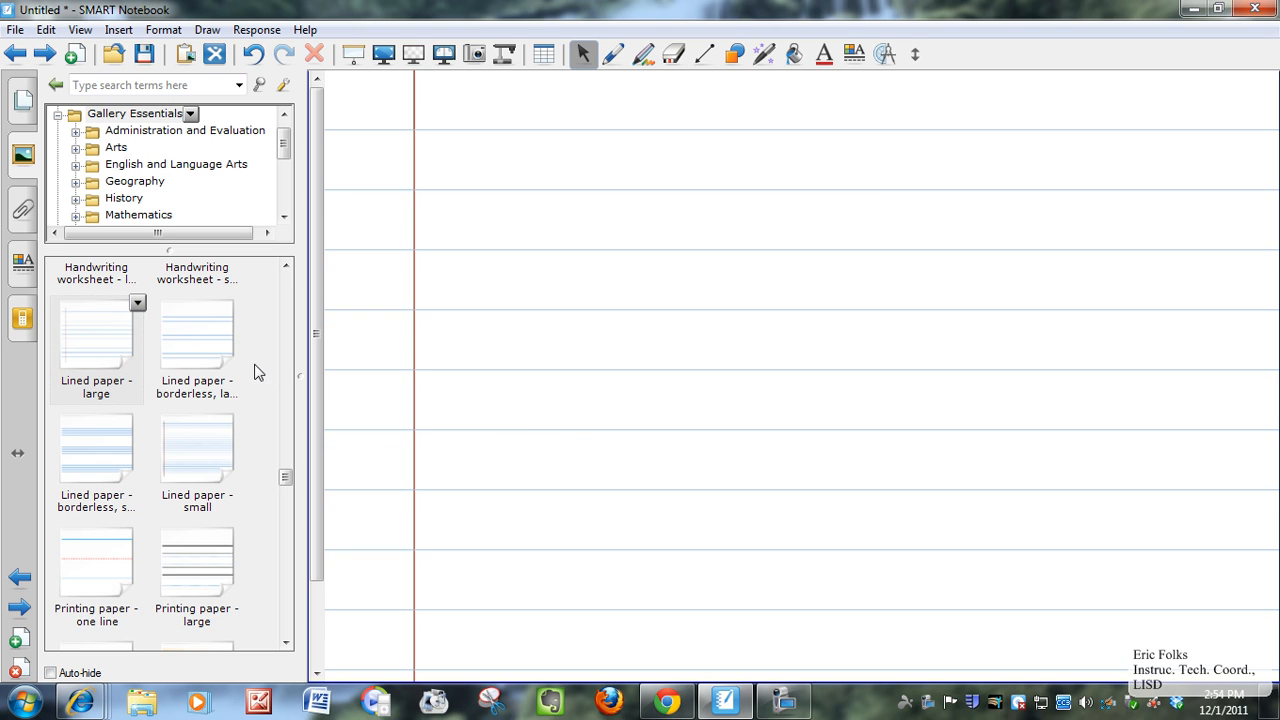
{"action": "left_click_drag", "start_coordinate": [287, 481], "coordinate": [286, 270]}
{"action": "left_click", "coordinate": [58, 384]}
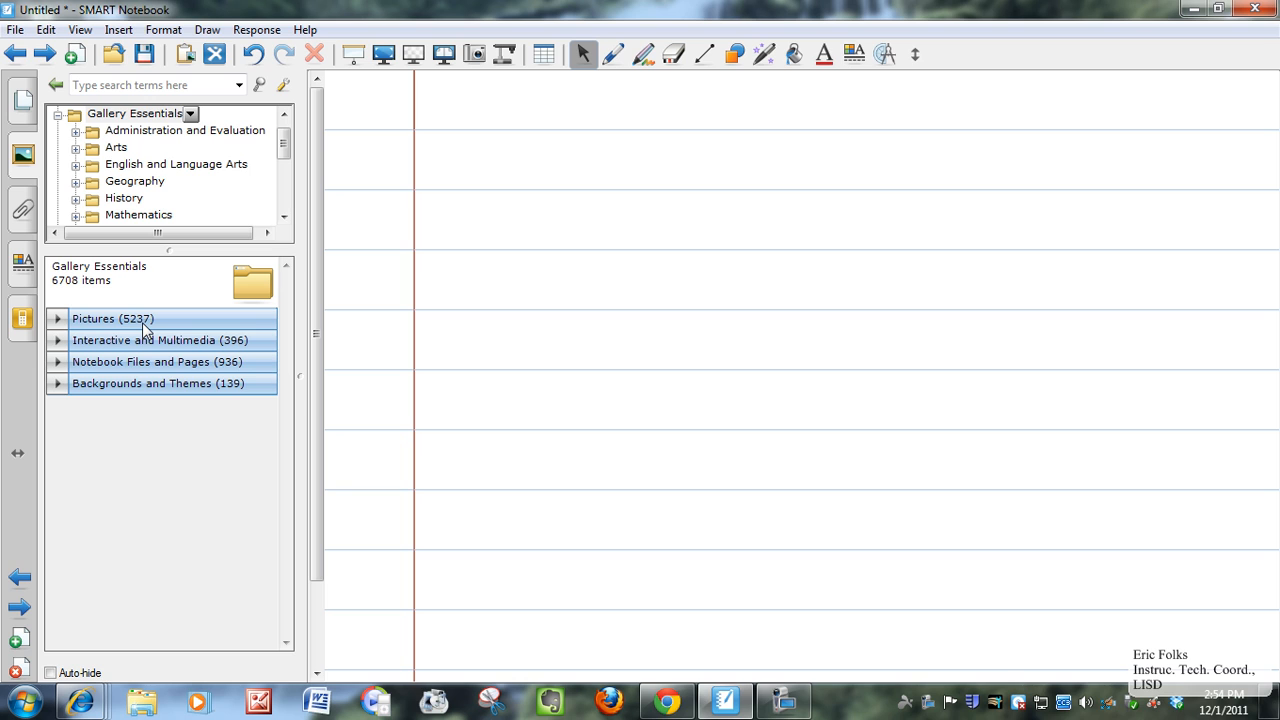
- Search the gallery for "water" and look through the matching pictures
{"action": "left_click", "coordinate": [110, 85]}
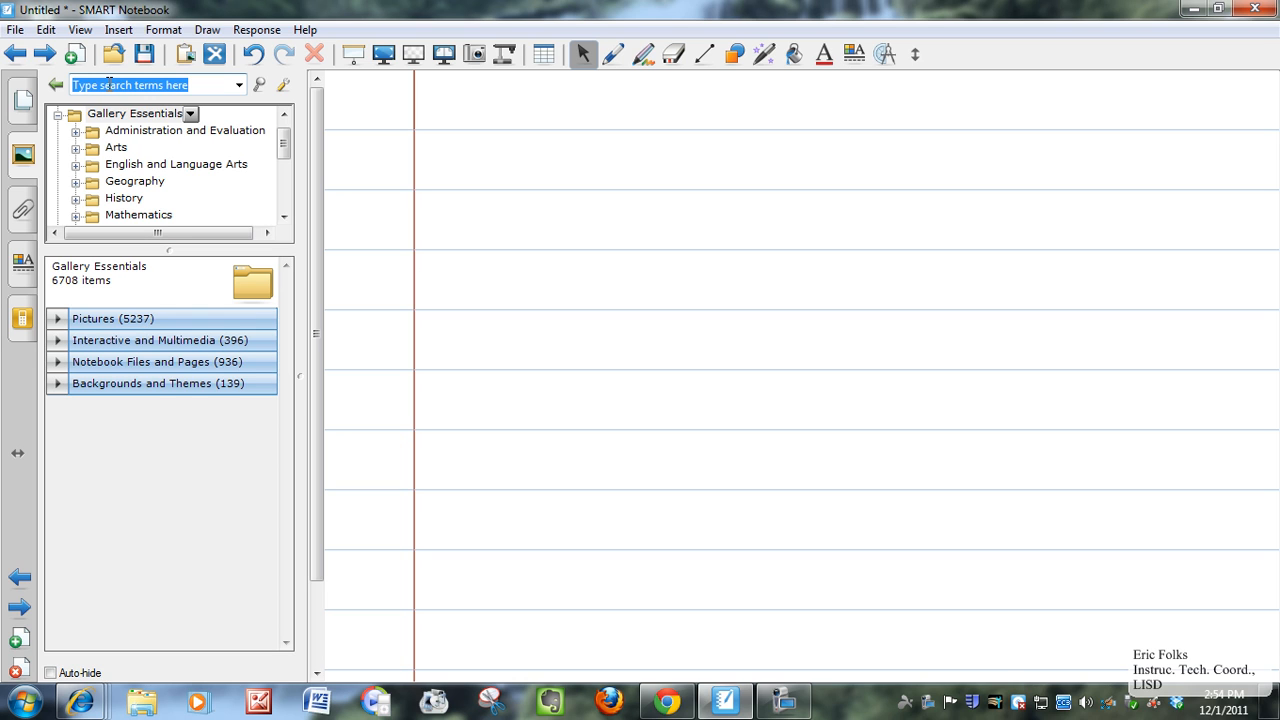
{"action": "type", "text": "water"}
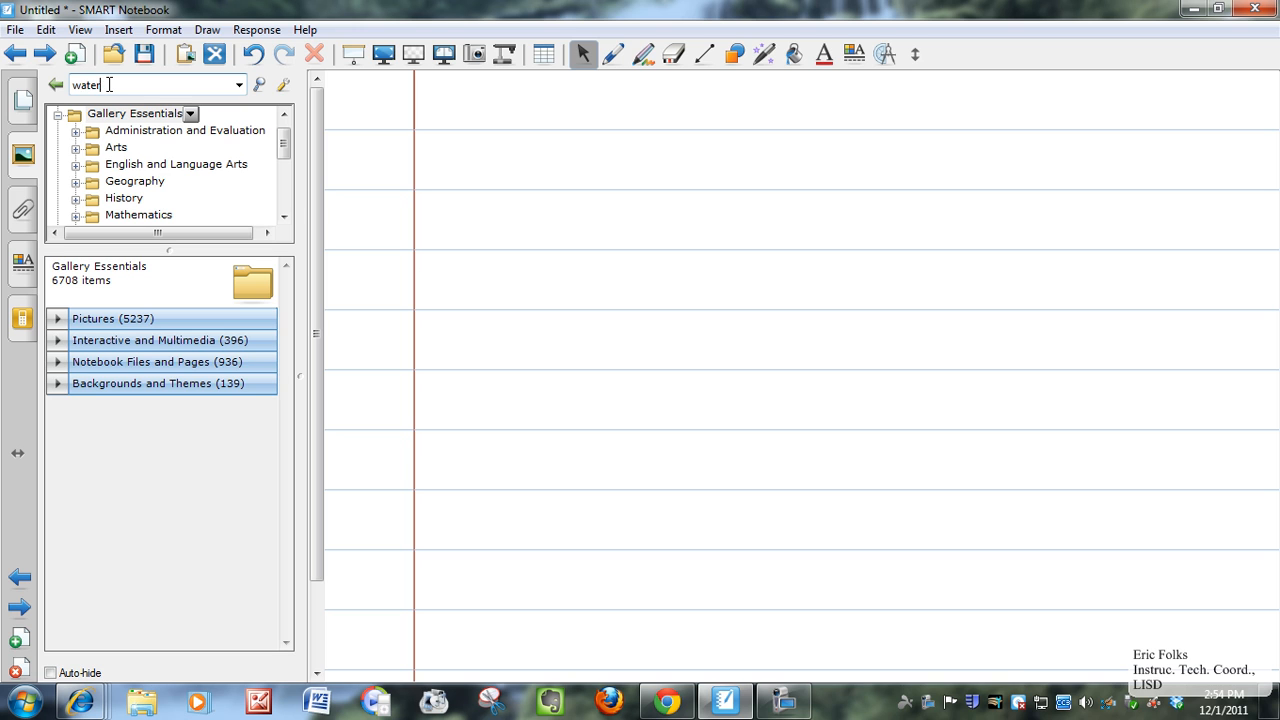
{"action": "key", "text": "Return"}
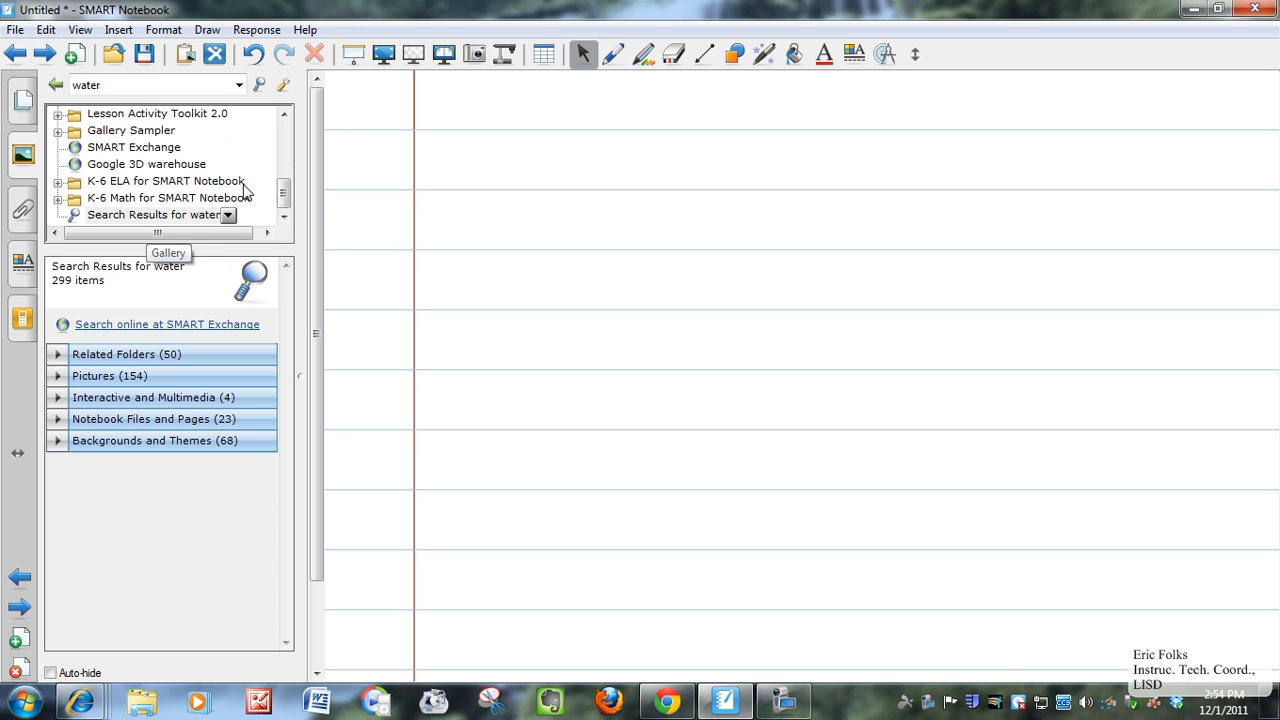
{"action": "left_click", "coordinate": [112, 377]}
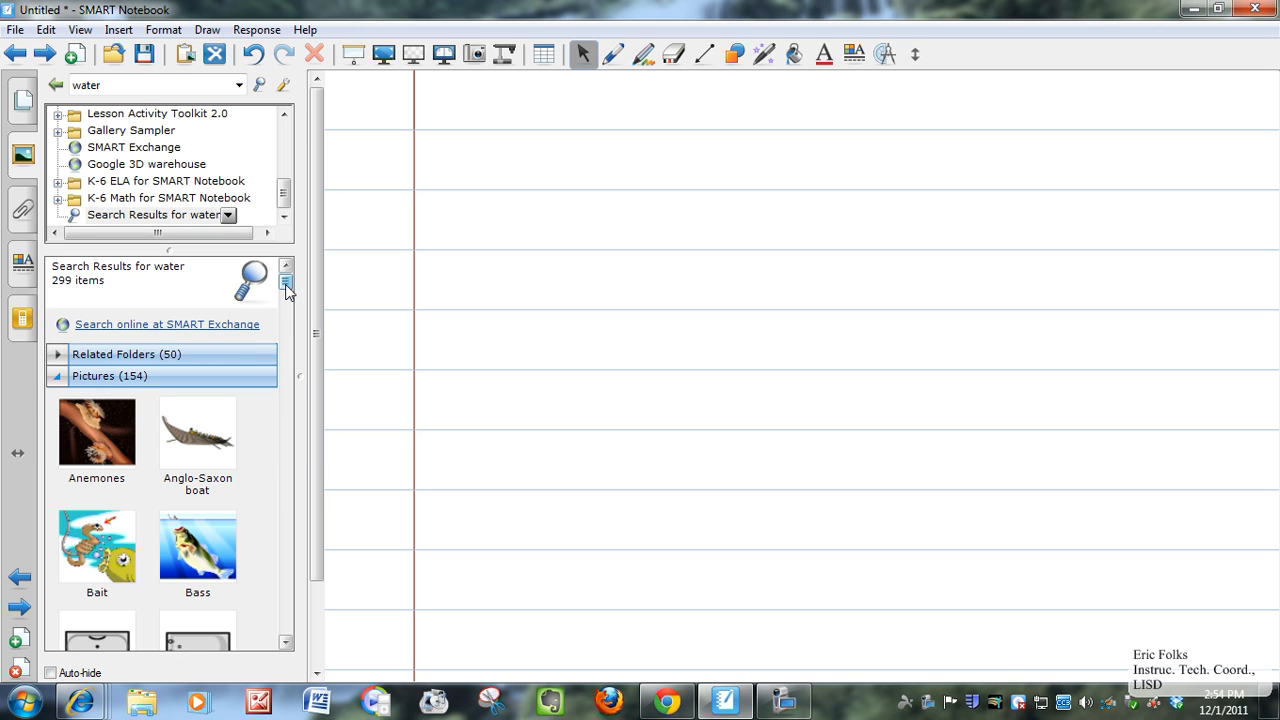
{"action": "mouse_move", "coordinate": [286, 278]}
{"action": "left_mouse_down"}
{"action": "mouse_move", "coordinate": [290, 330]}
{"action": "mouse_move", "coordinate": [287, 272]}
{"action": "left_mouse_up"}
{"action": "left_click", "coordinate": [62, 376]}
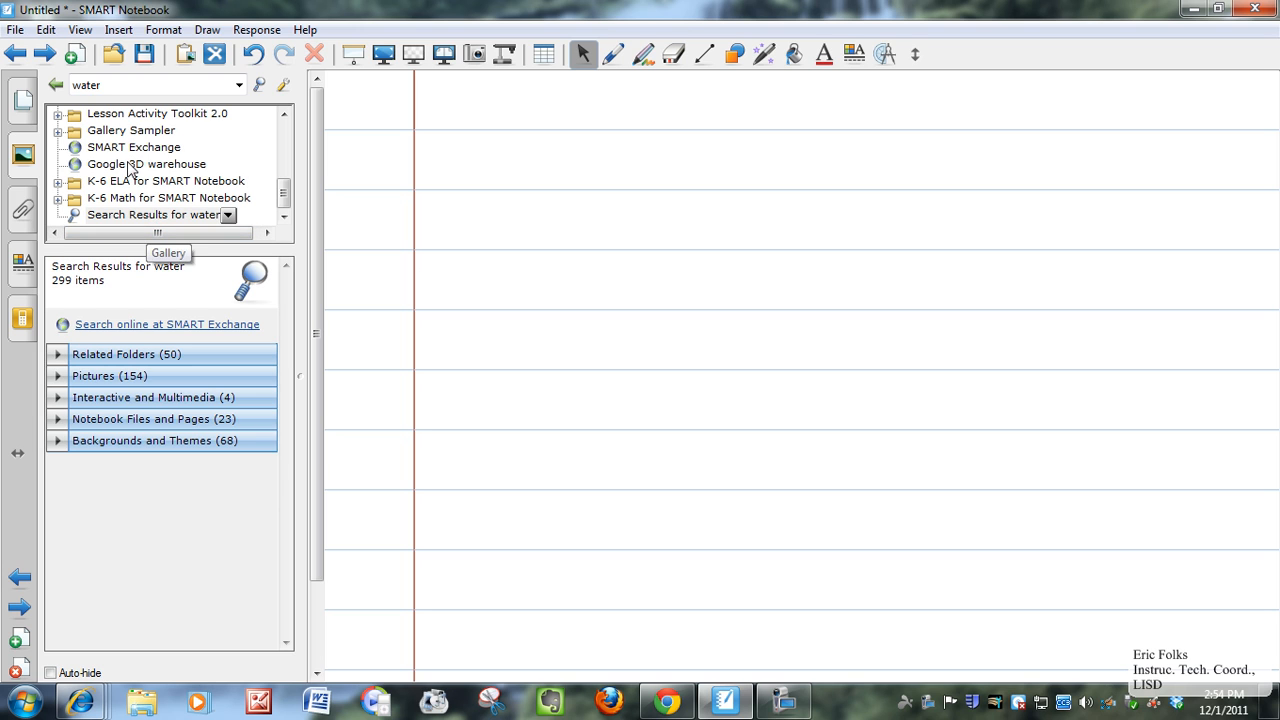
- Browse the English and Language Arts folder in Gallery Essentials down to the Adjectives subfolder of Grammar, and collapse it again
{"action": "left_click_drag", "start_coordinate": [283, 194], "coordinate": [285, 146]}
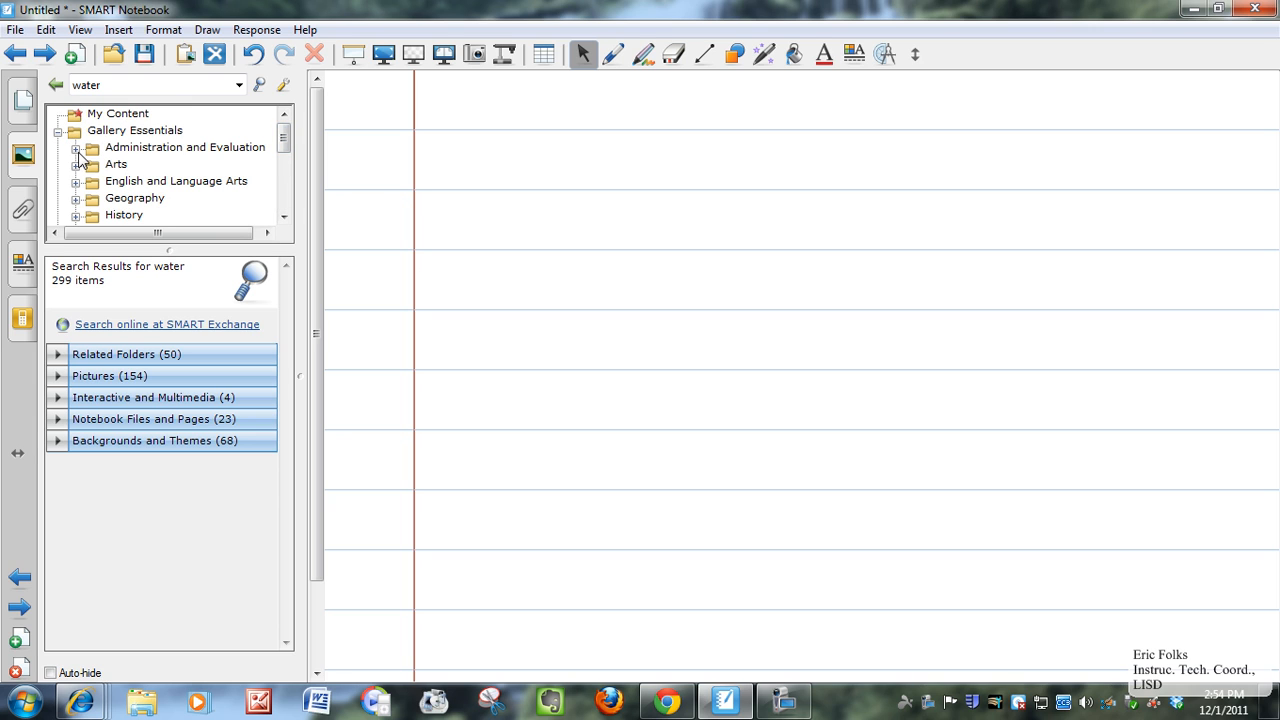
{"action": "left_click", "coordinate": [122, 188]}
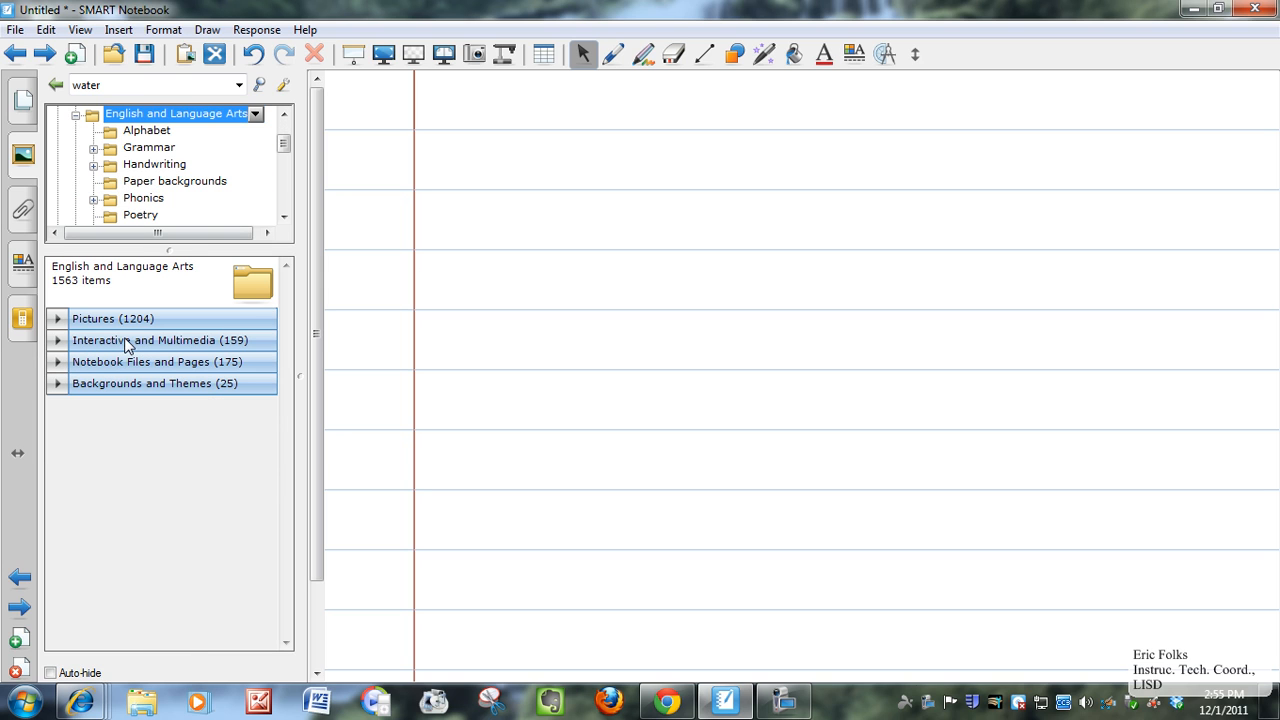
{"action": "left_click", "coordinate": [147, 148]}
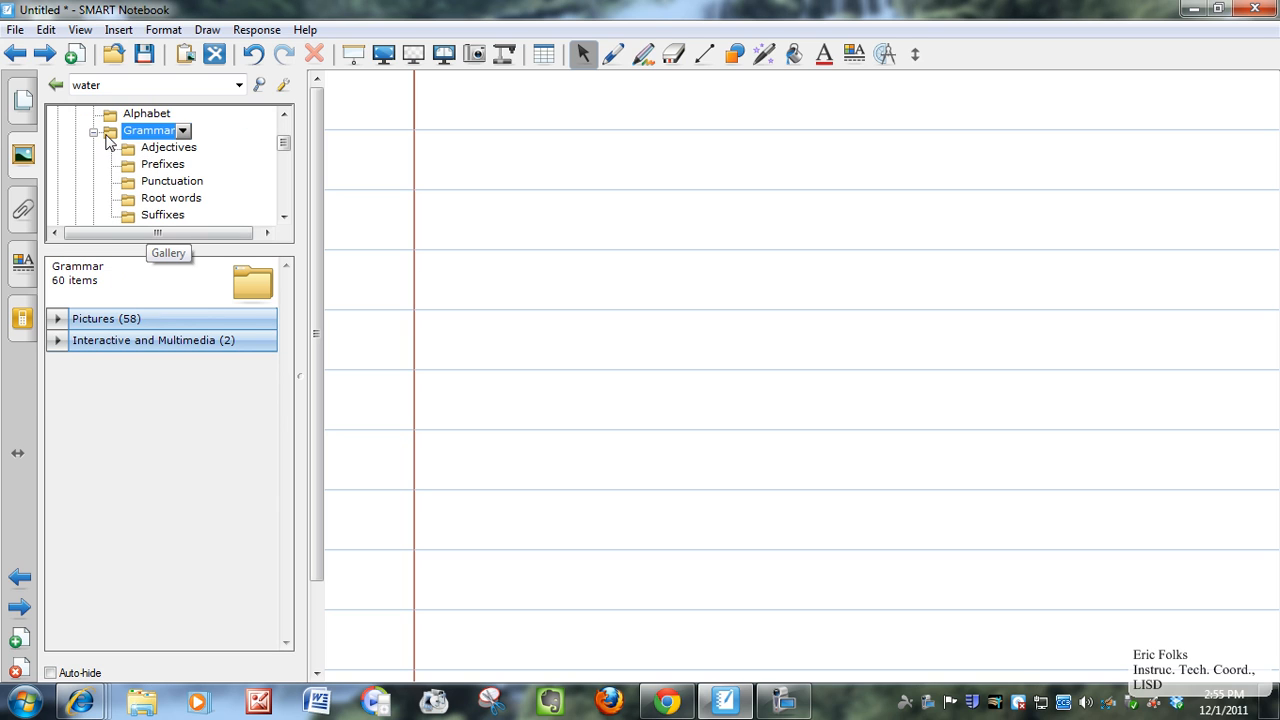
{"action": "left_click", "coordinate": [130, 150]}
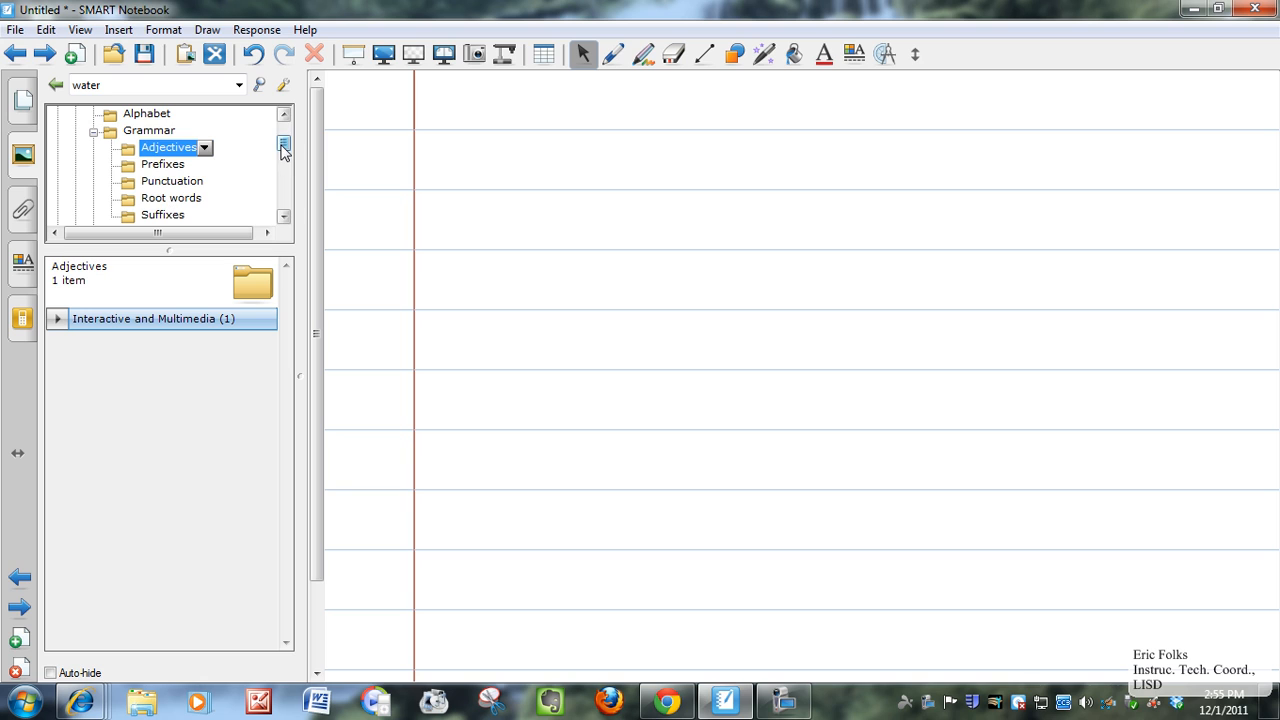
{"action": "scroll", "coordinate": [283, 140], "scroll_direction": "up", "scroll_amount": 2}
{"action": "scroll", "coordinate": [283, 140], "scroll_direction": "down", "scroll_amount": 1}
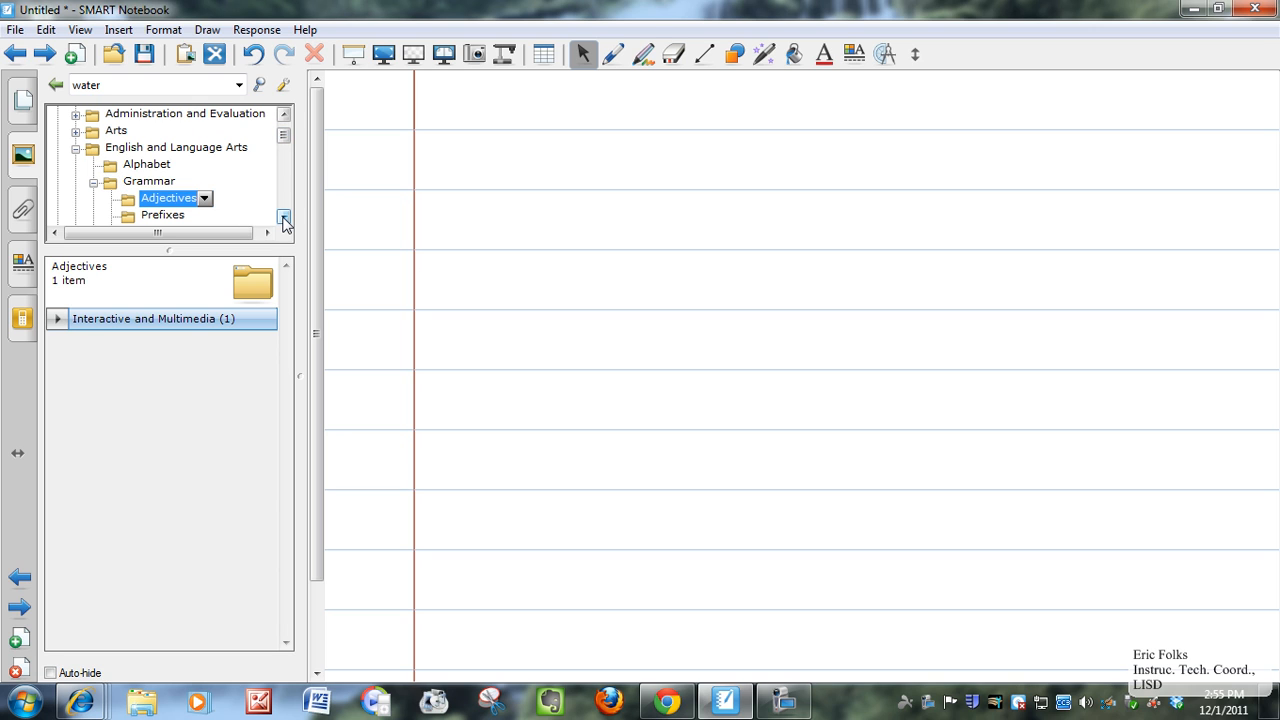
{"action": "left_click", "coordinate": [75, 148]}
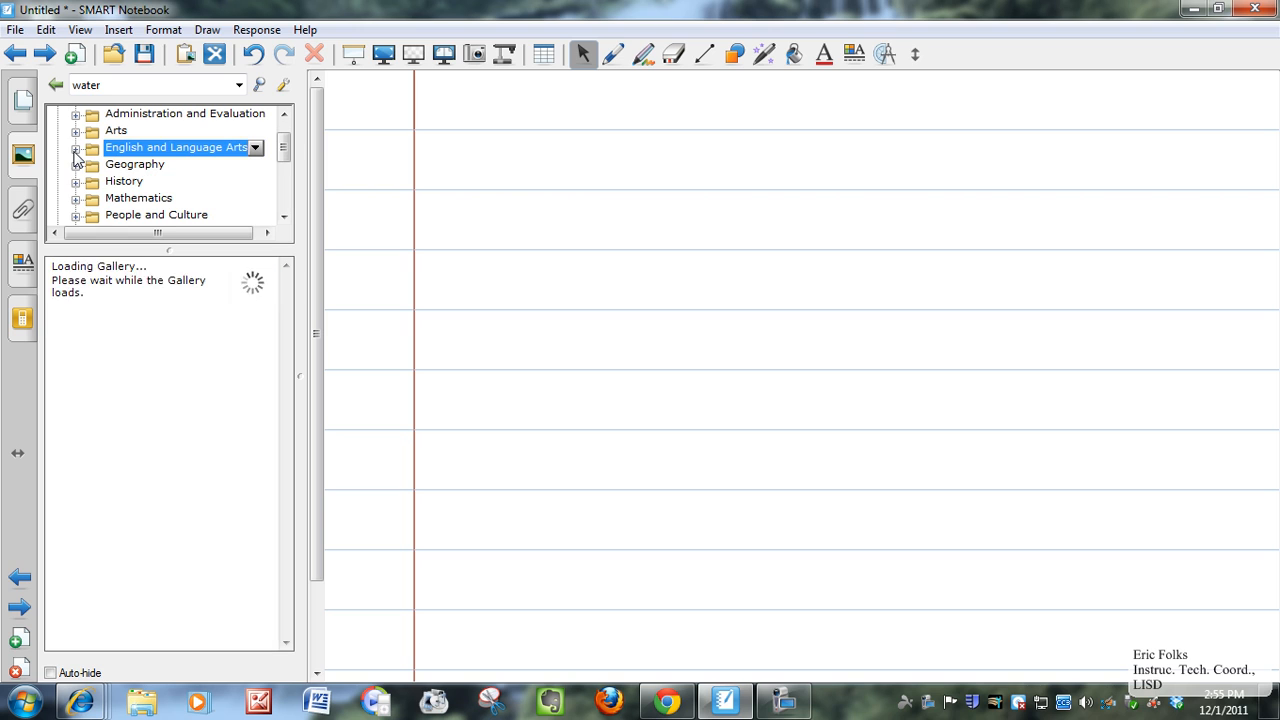
- View the Geography folder's contents and collapse the Gallery Essentials folder tree
{"action": "left_click", "coordinate": [136, 166]}
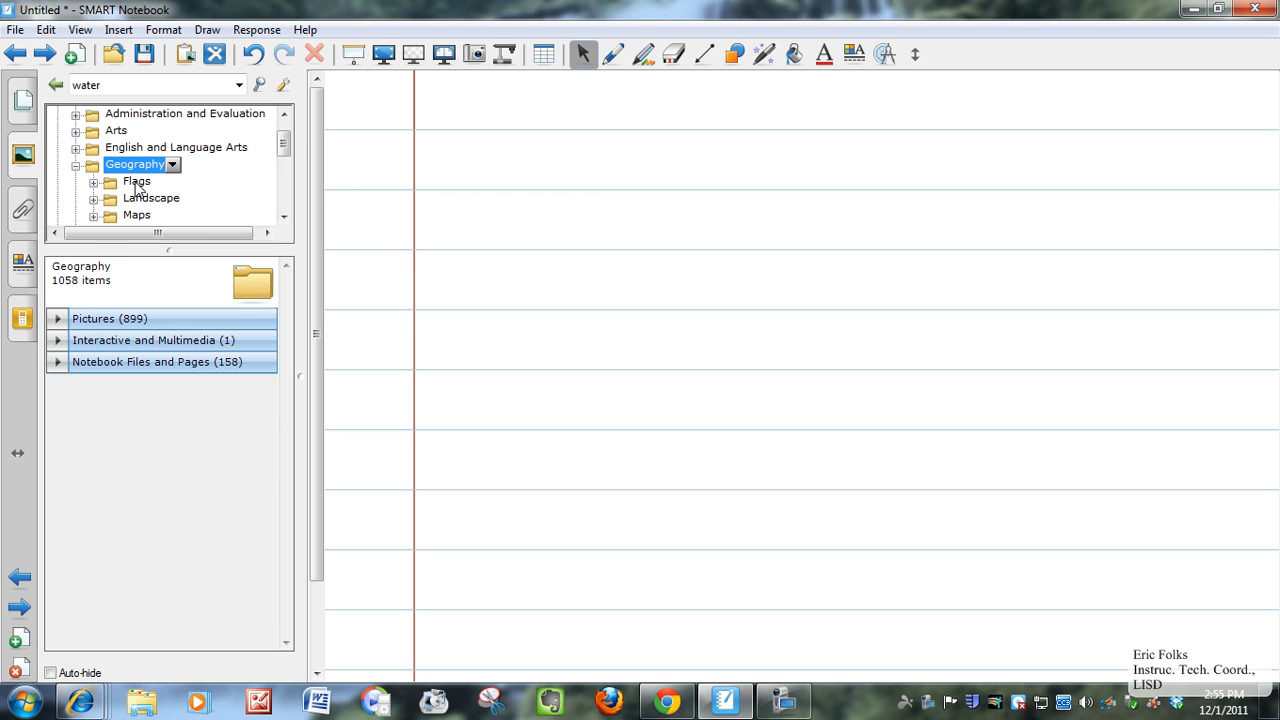
{"action": "left_click", "coordinate": [76, 166]}
{"action": "left_click_drag", "start_coordinate": [284, 150], "coordinate": [285, 138]}
{"action": "double_click", "coordinate": [134, 130]}
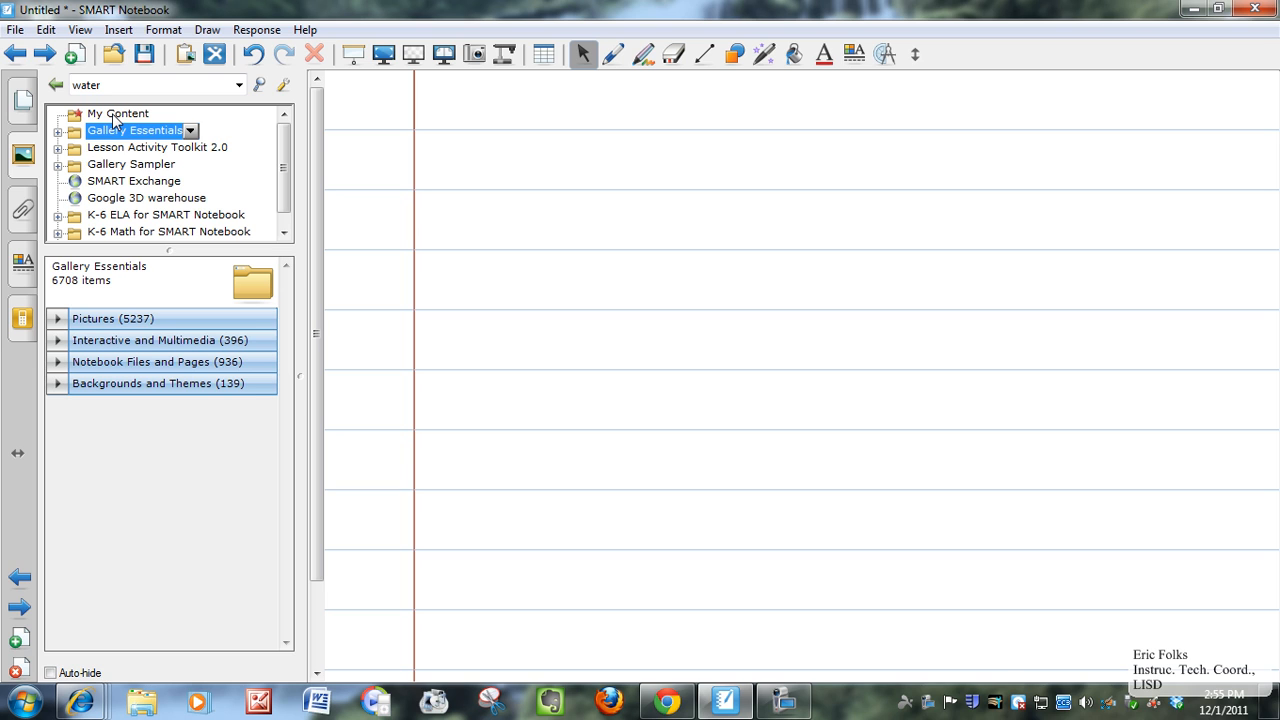
- Add a new page and place the "Definition of Atoms" video from My Content on it
{"action": "left_click", "coordinate": [112, 112]}
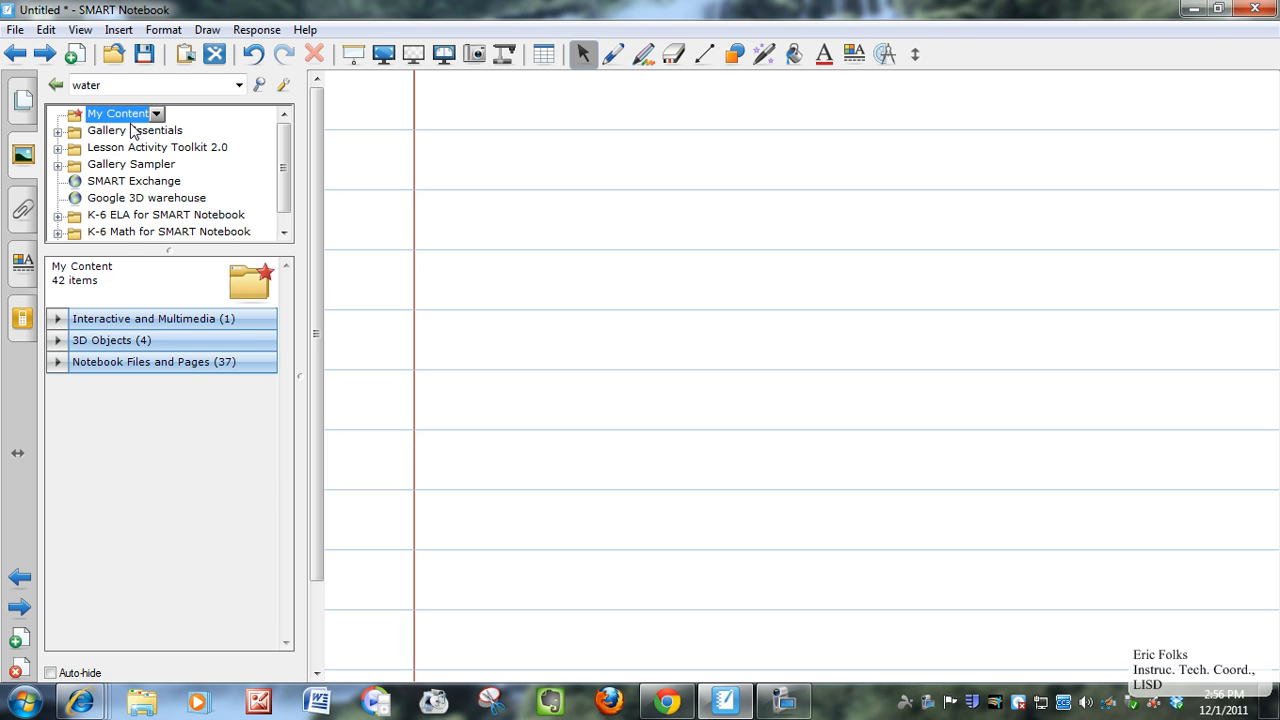
{"action": "left_click", "coordinate": [138, 320]}
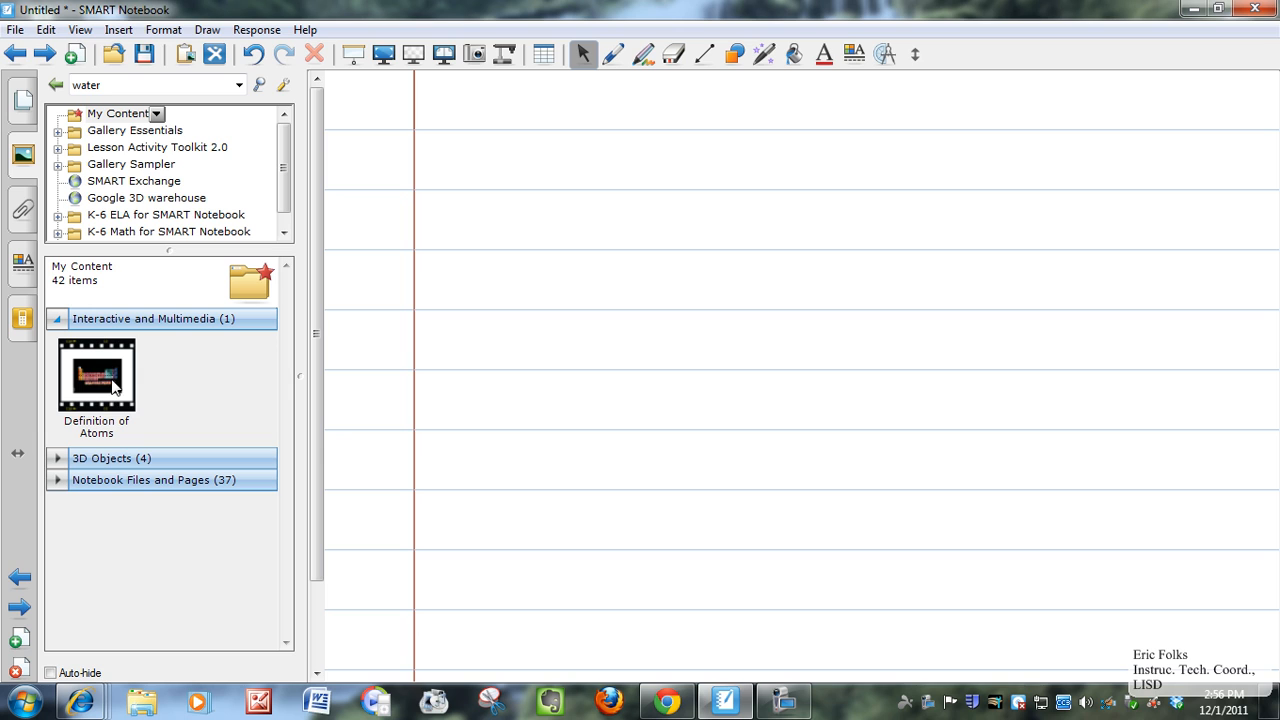
{"action": "left_click", "coordinate": [75, 53]}
{"action": "left_click_drag", "start_coordinate": [140, 349], "coordinate": [660, 322]}
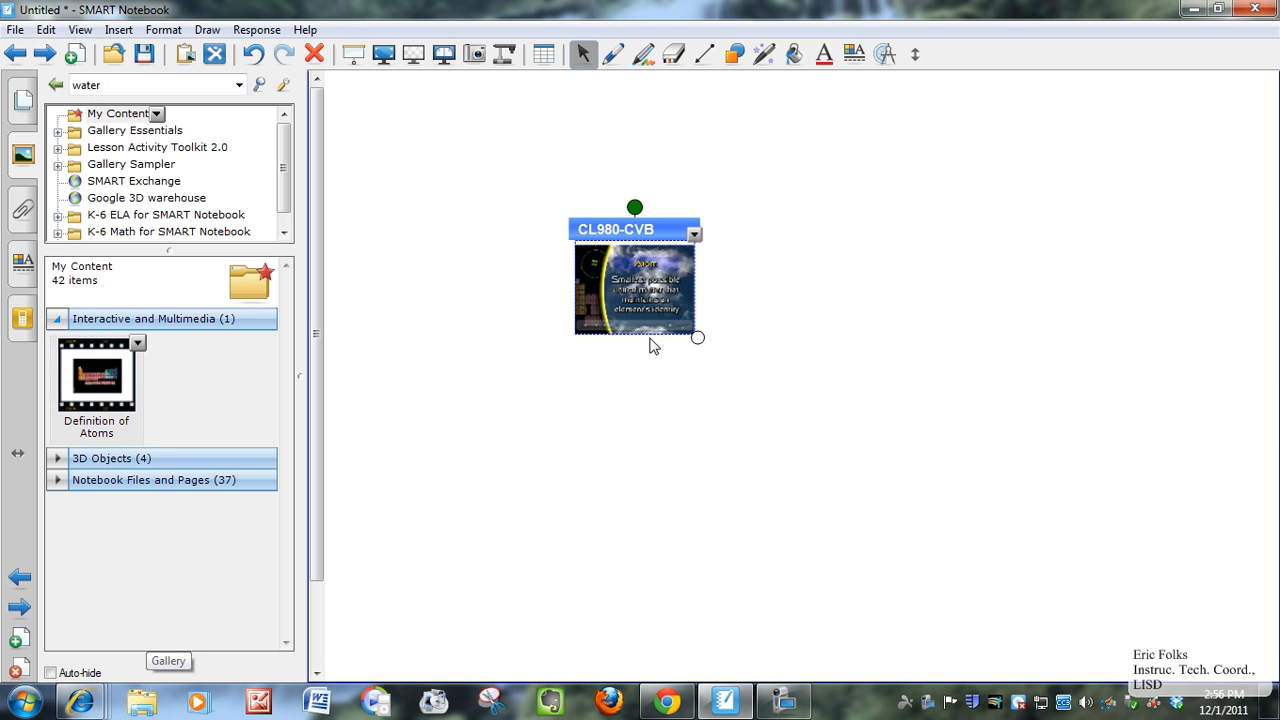
- Place the Animal Cell 3D object from My Content on the page and rotate it to view its domed outer shell
{"action": "left_click", "coordinate": [55, 459]}
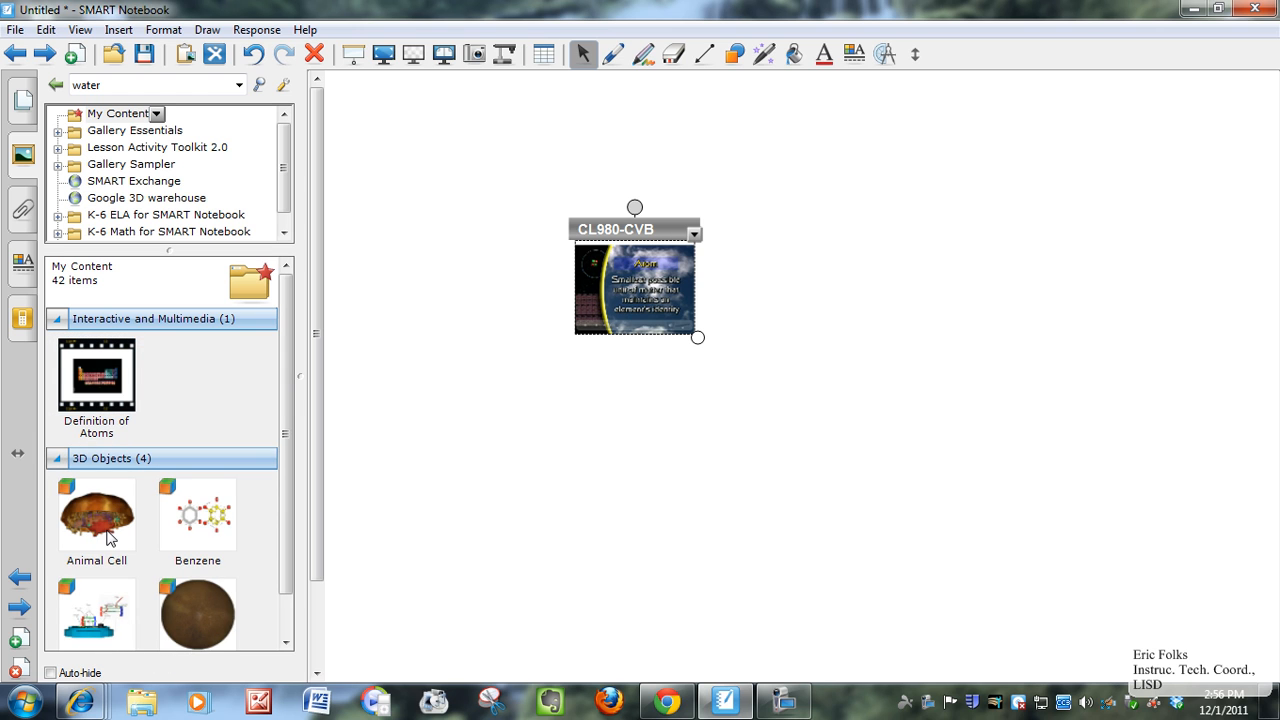
{"action": "left_click_drag", "start_coordinate": [110, 537], "coordinate": [952, 362]}
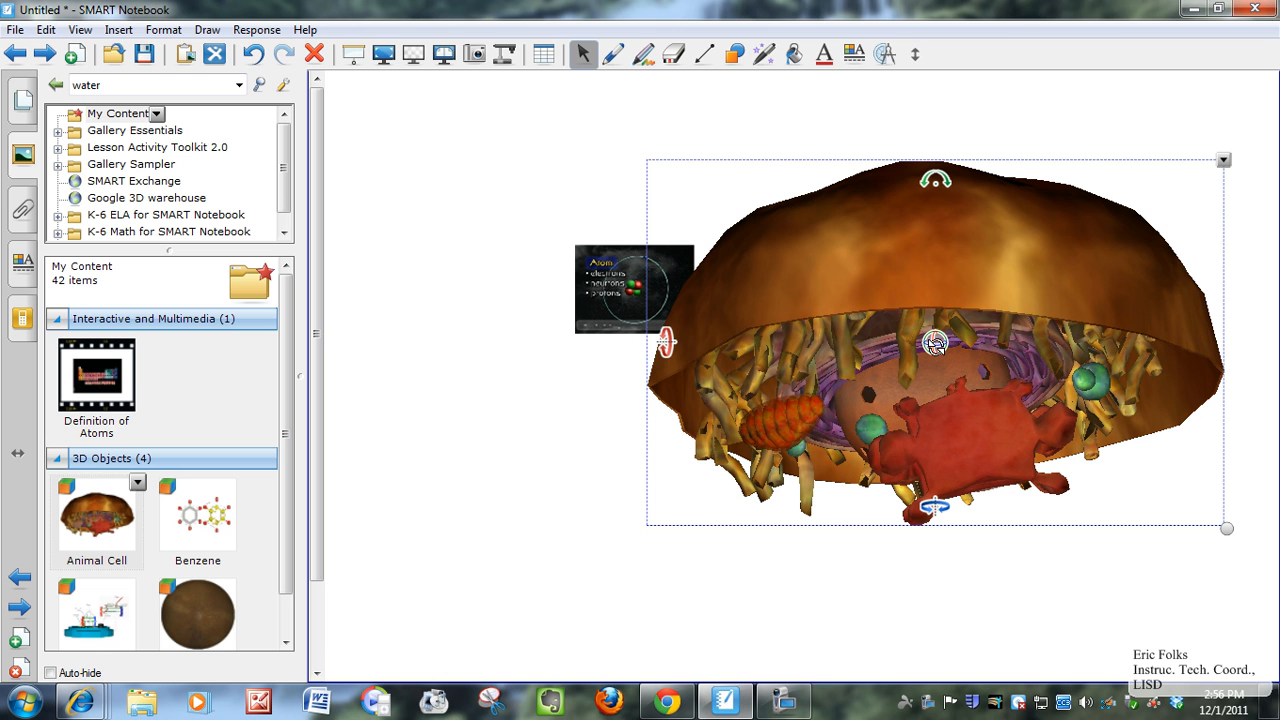
{"action": "left_click_drag", "start_coordinate": [934, 343], "coordinate": [919, 390]}
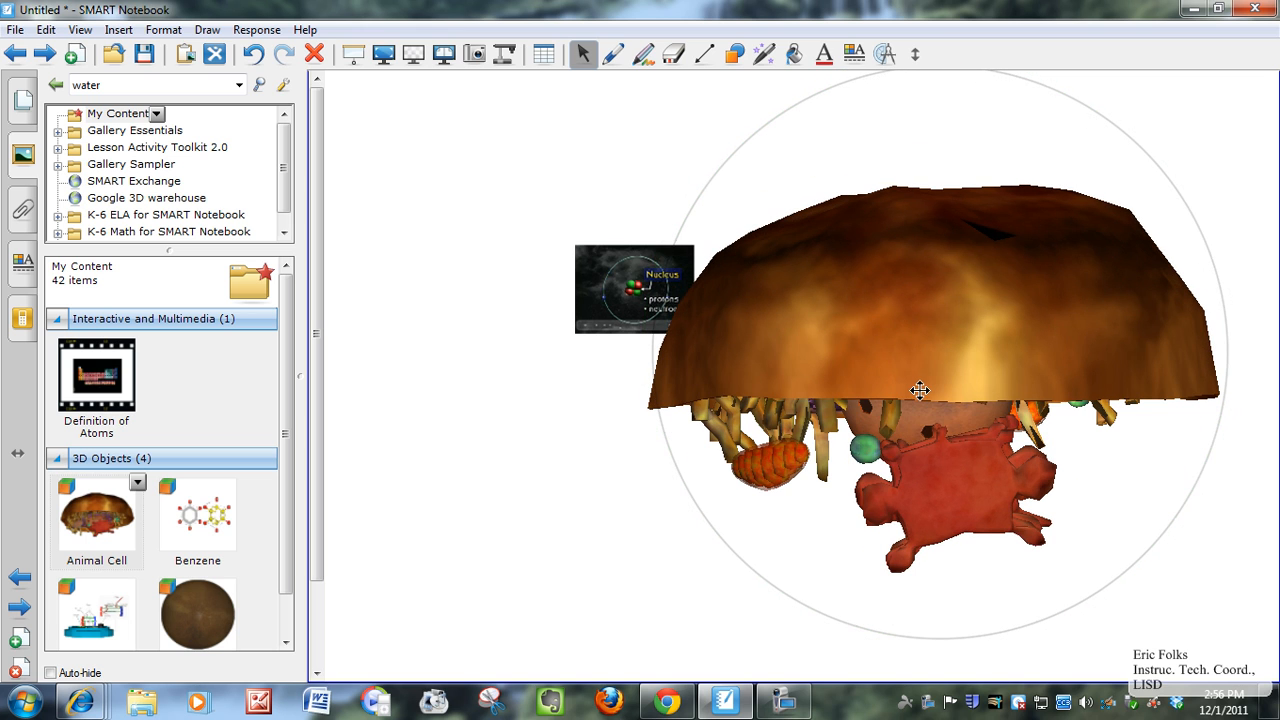
{"action": "left_click", "coordinate": [57, 459]}
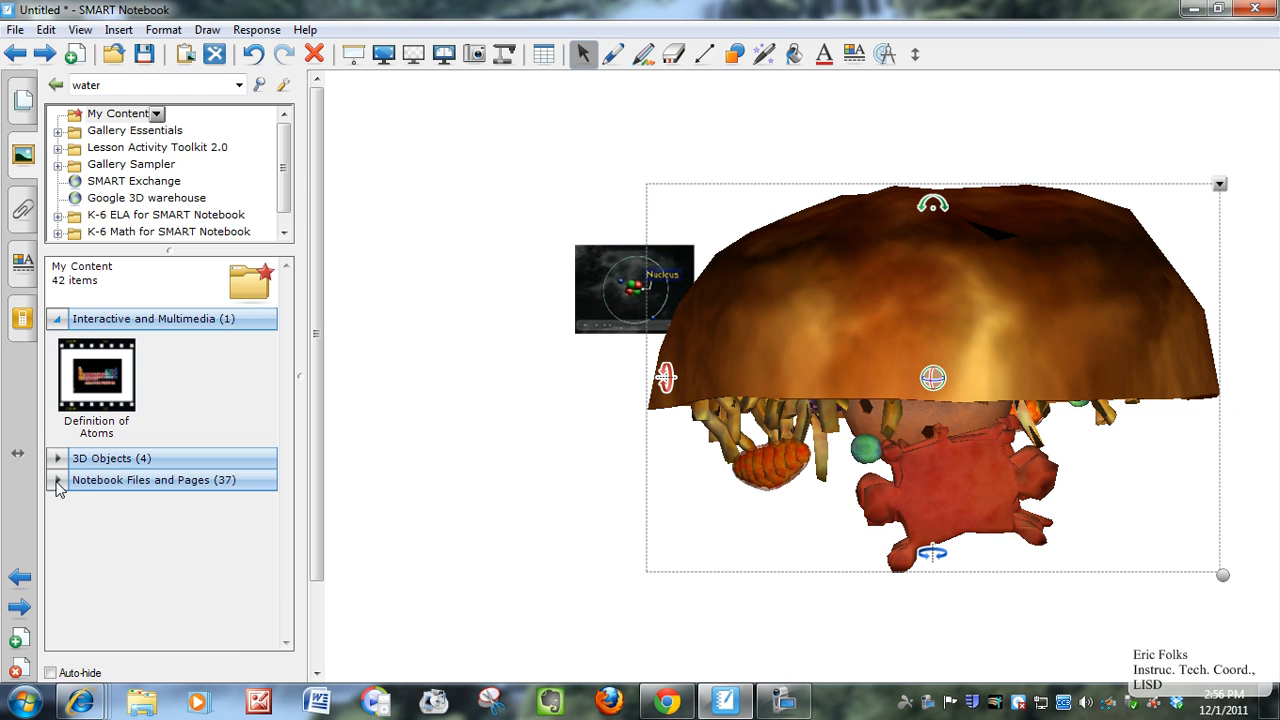
- Add a new page, fill it with the saved "welcome" page from My Content, and lower its screen shade slightly
{"action": "left_click", "coordinate": [57, 481]}
{"action": "left_click_drag", "start_coordinate": [287, 330], "coordinate": [295, 640]}
{"action": "left_click", "coordinate": [97, 598]}
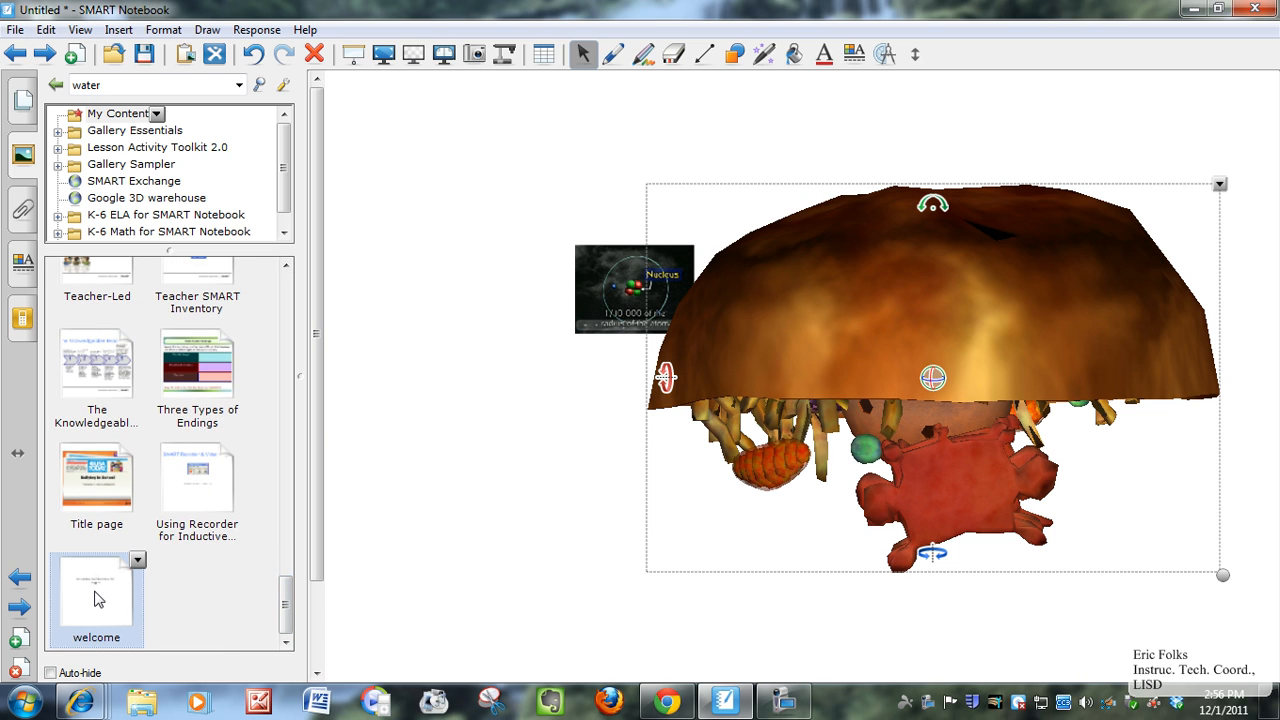
{"action": "left_click", "coordinate": [75, 55]}
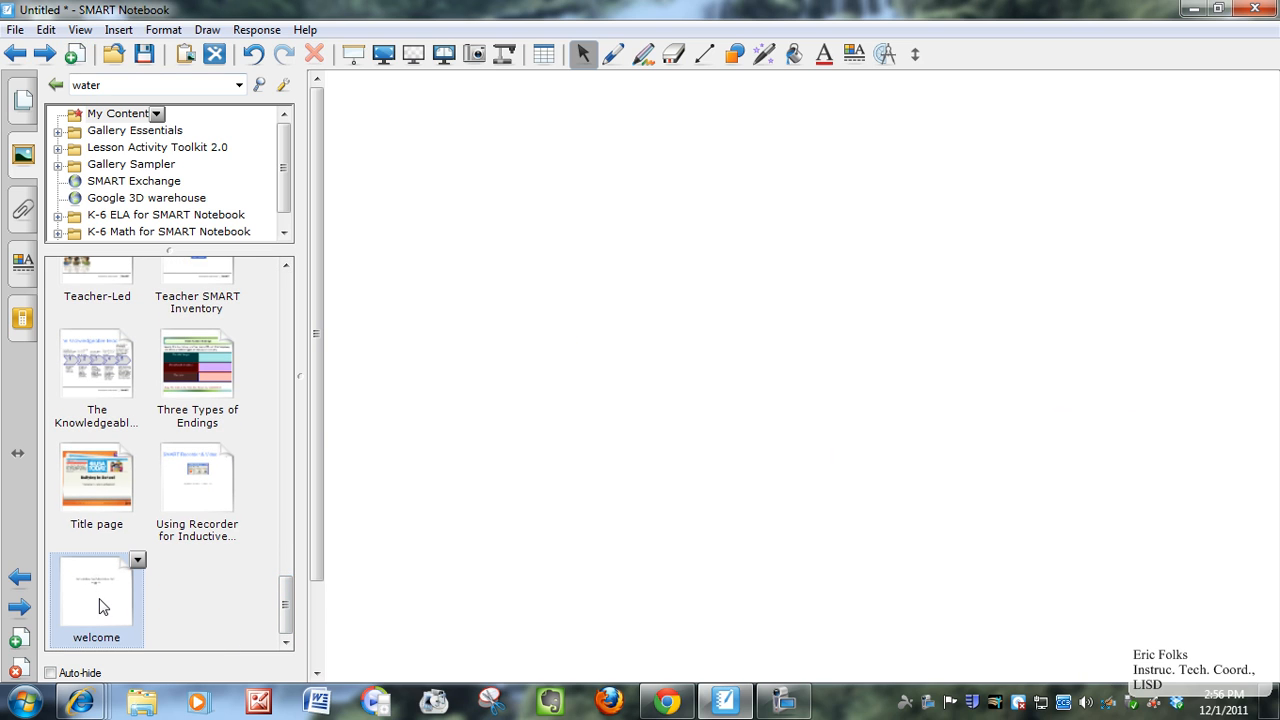
{"action": "left_click_drag", "start_coordinate": [105, 605], "coordinate": [577, 380]}
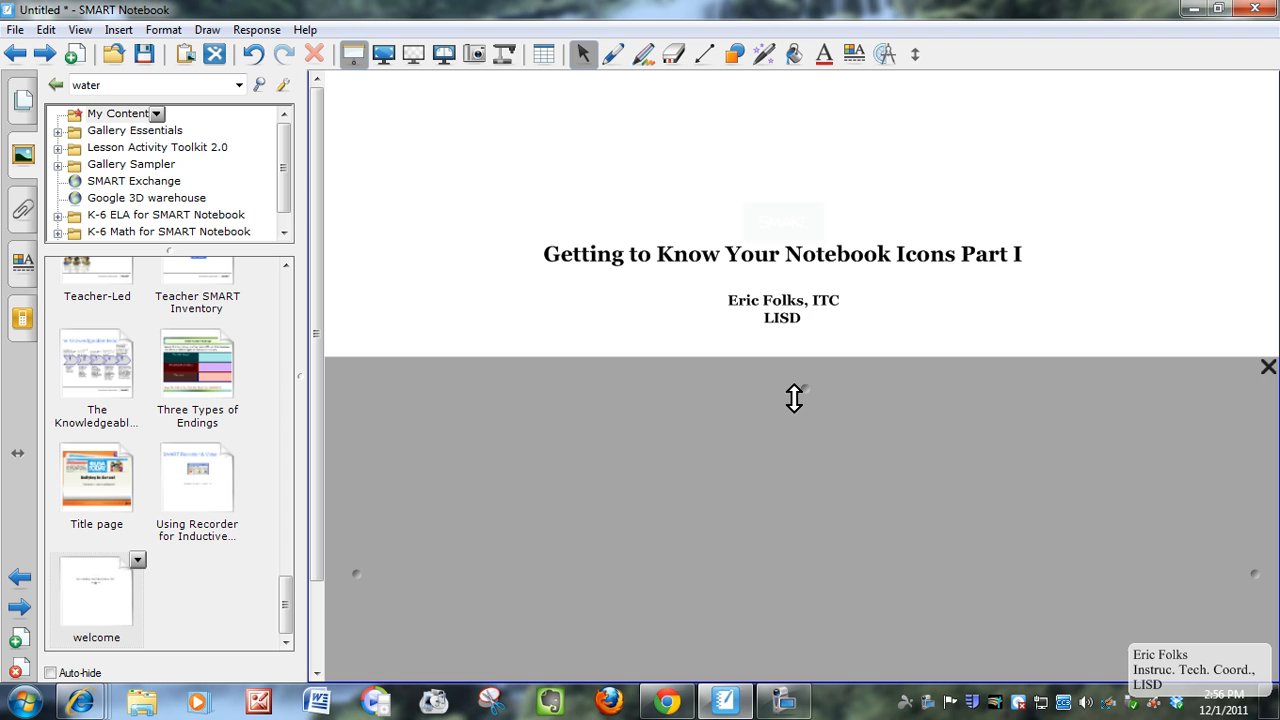
{"action": "left_click_drag", "start_coordinate": [803, 394], "coordinate": [786, 429]}
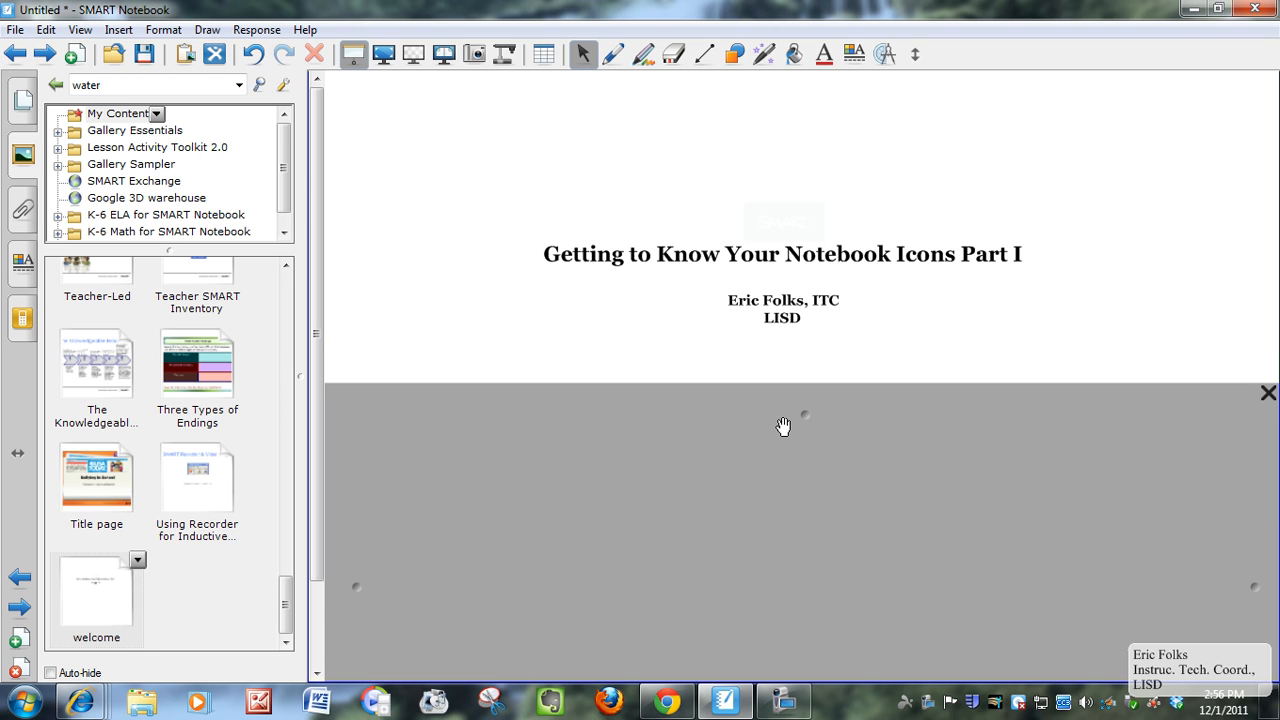
- Collapse the Notebook Files and Pages and the Interactive and Multimedia categories in My Content
{"action": "scroll", "coordinate": [270, 527], "scroll_direction": "up", "scroll_amount": 3}
{"action": "left_click_drag", "start_coordinate": [285, 565], "coordinate": [280, 305]}
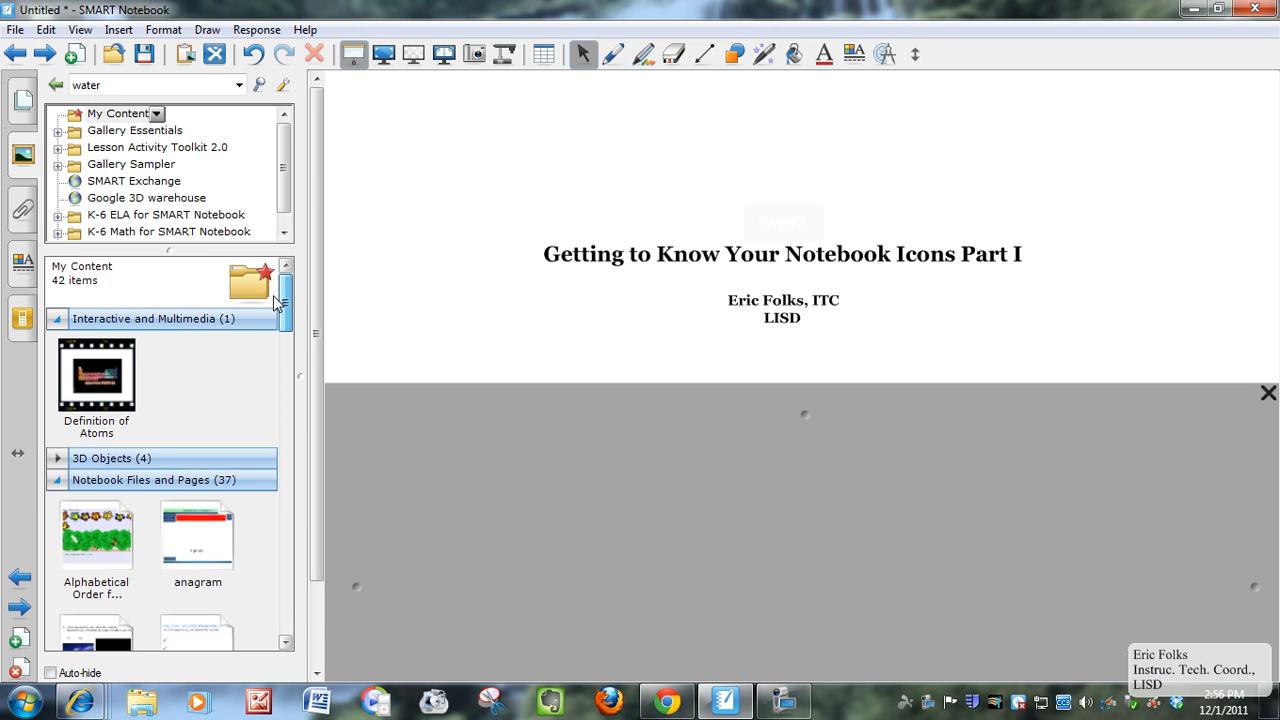
{"action": "left_click", "coordinate": [57, 481]}
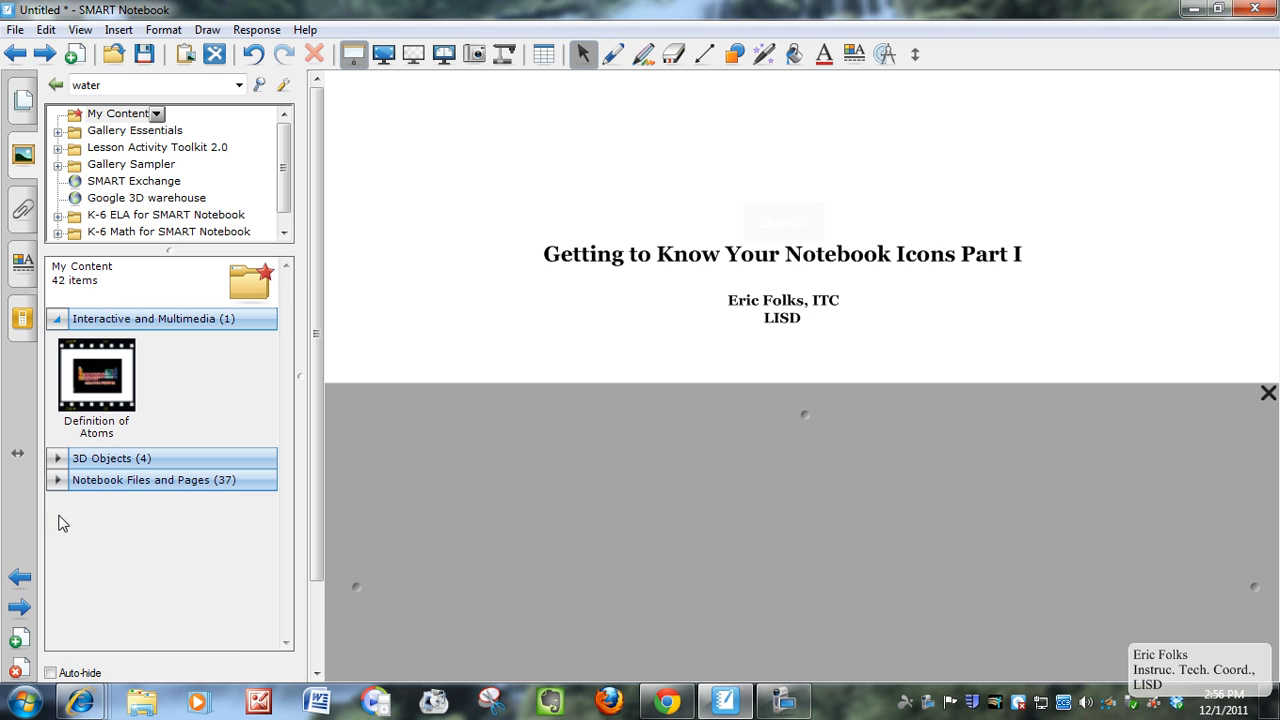
{"action": "left_click", "coordinate": [58, 319]}
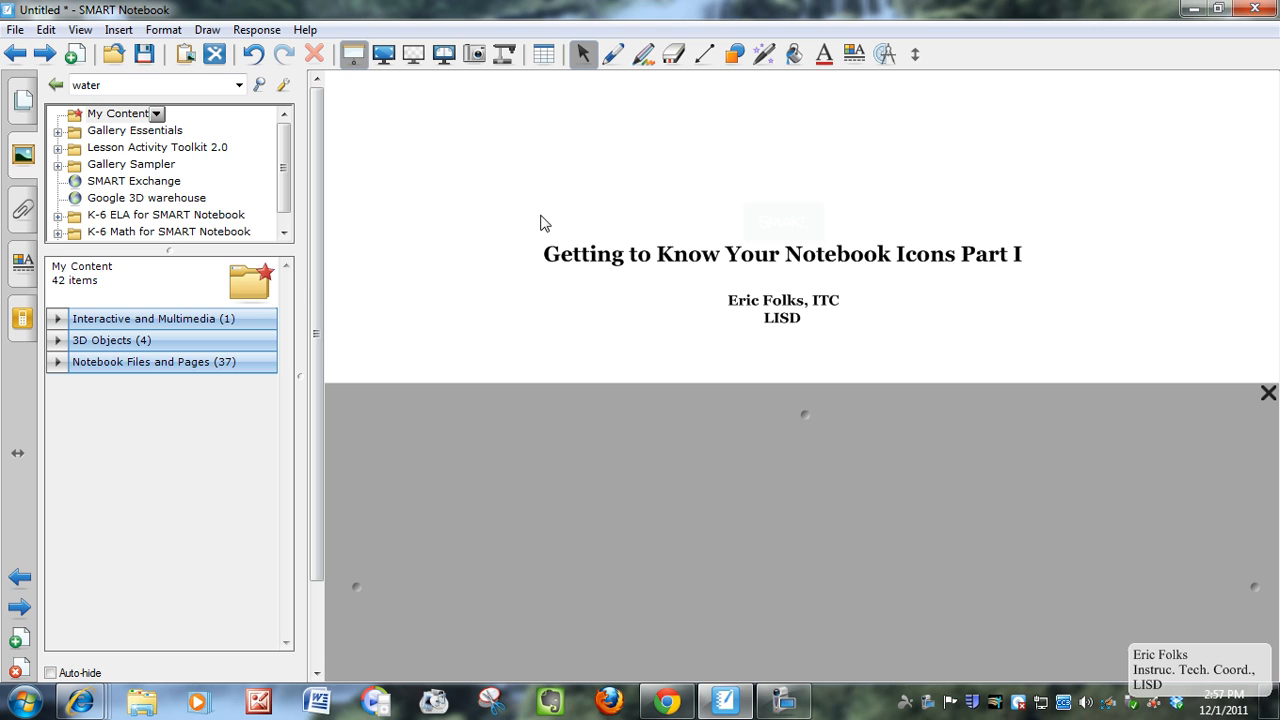
- Draw a small heart with the heart shape above the title "Getting to Know Your Notebook Icons Part I"
{"action": "left_click", "coordinate": [735, 57]}
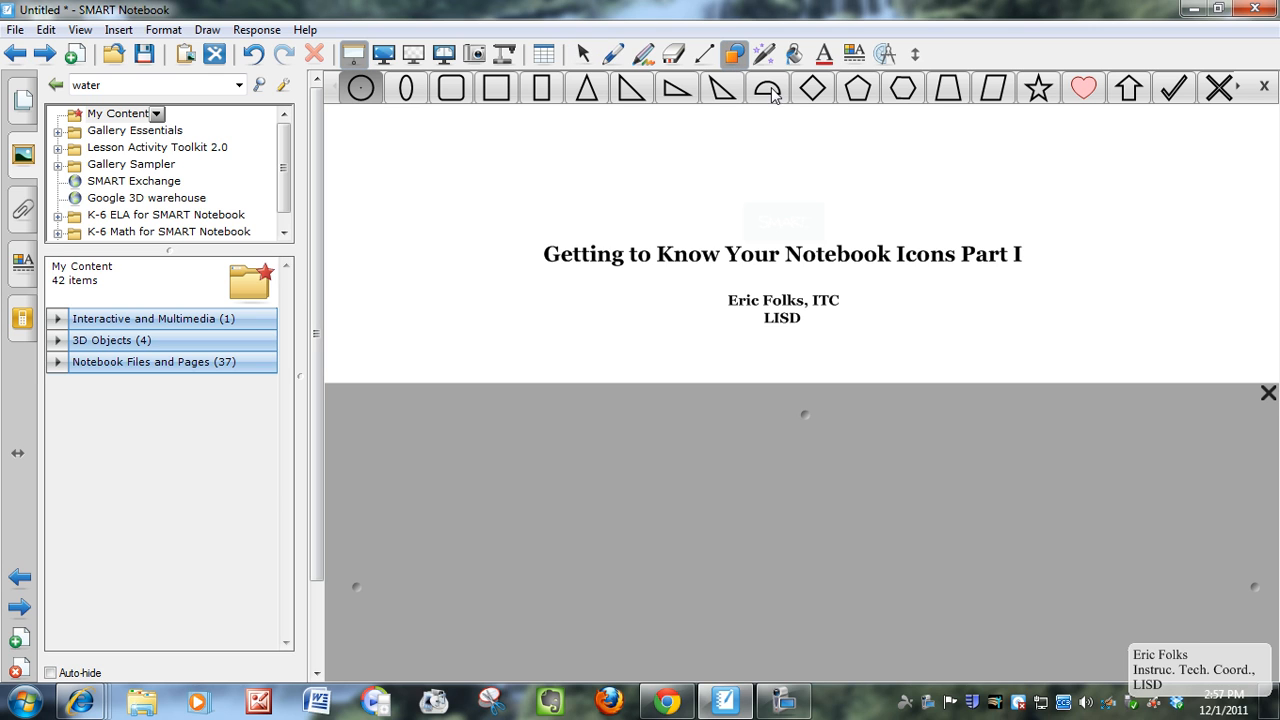
{"action": "left_click", "coordinate": [1087, 97]}
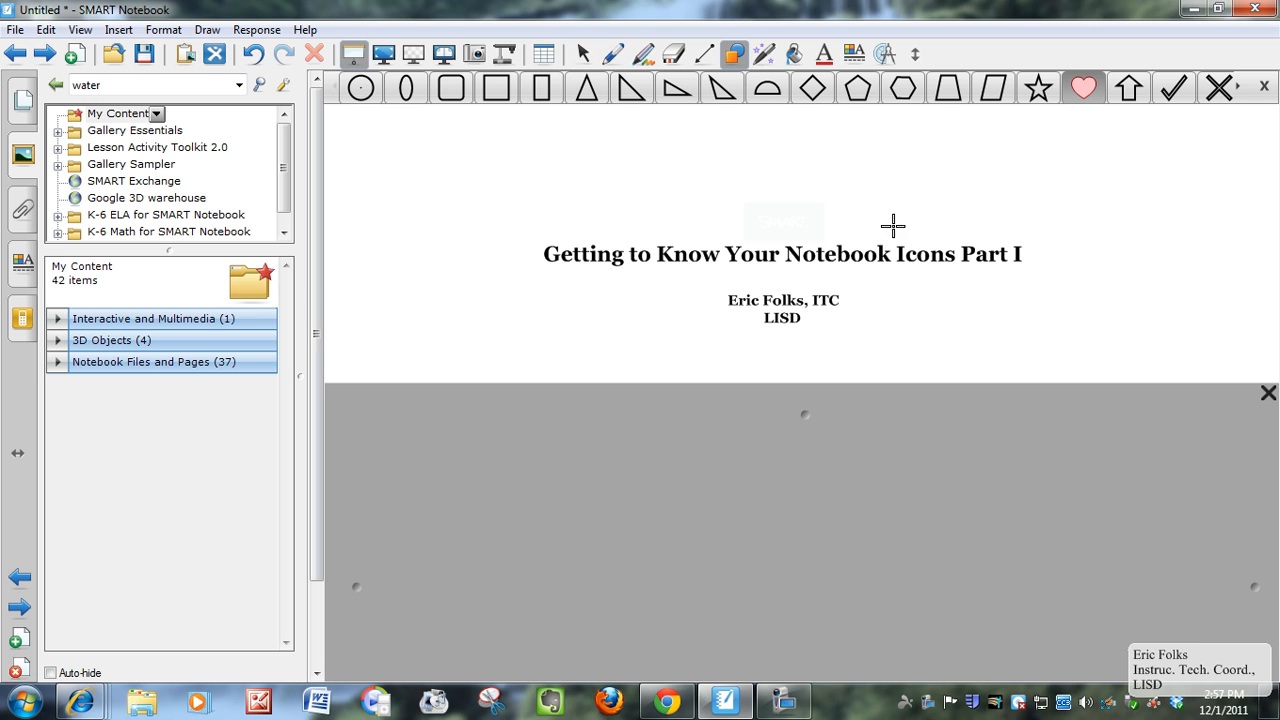
{"action": "left_click_drag", "start_coordinate": [652, 162], "coordinate": [720, 213]}
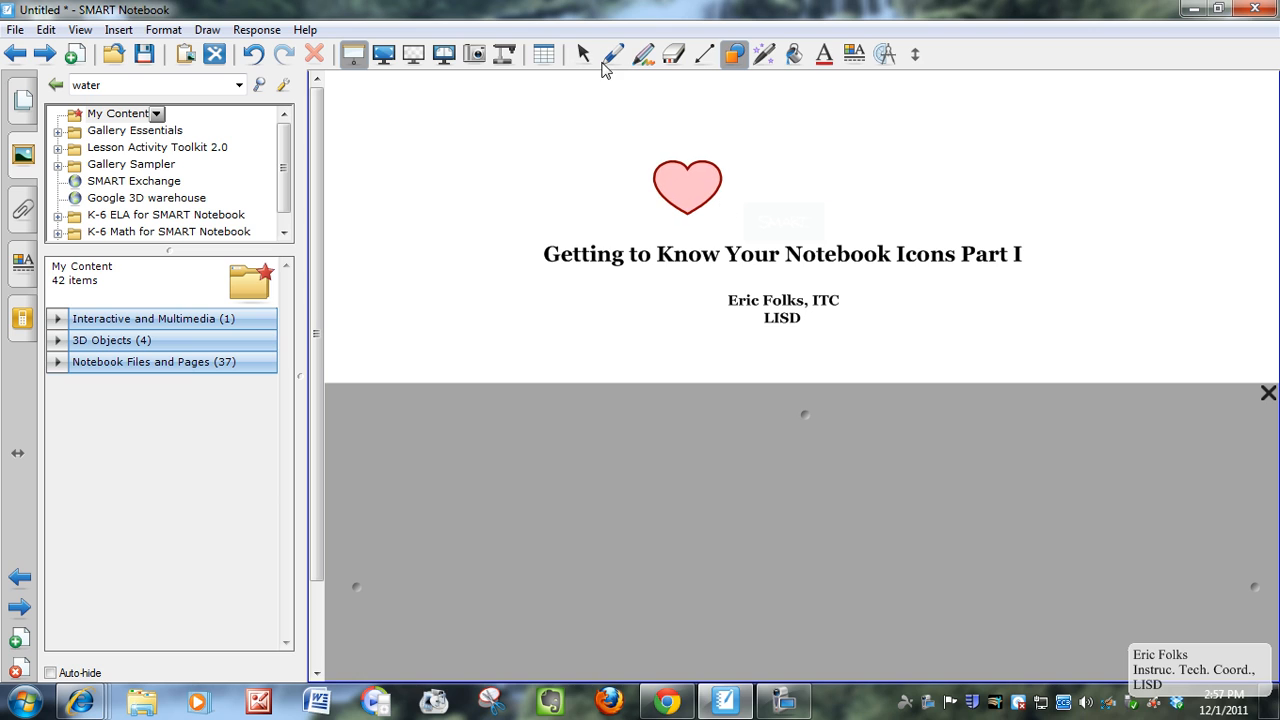
- Save the drawn heart to My Content in the gallery and expand the Pictures category
{"action": "left_click", "coordinate": [585, 56]}
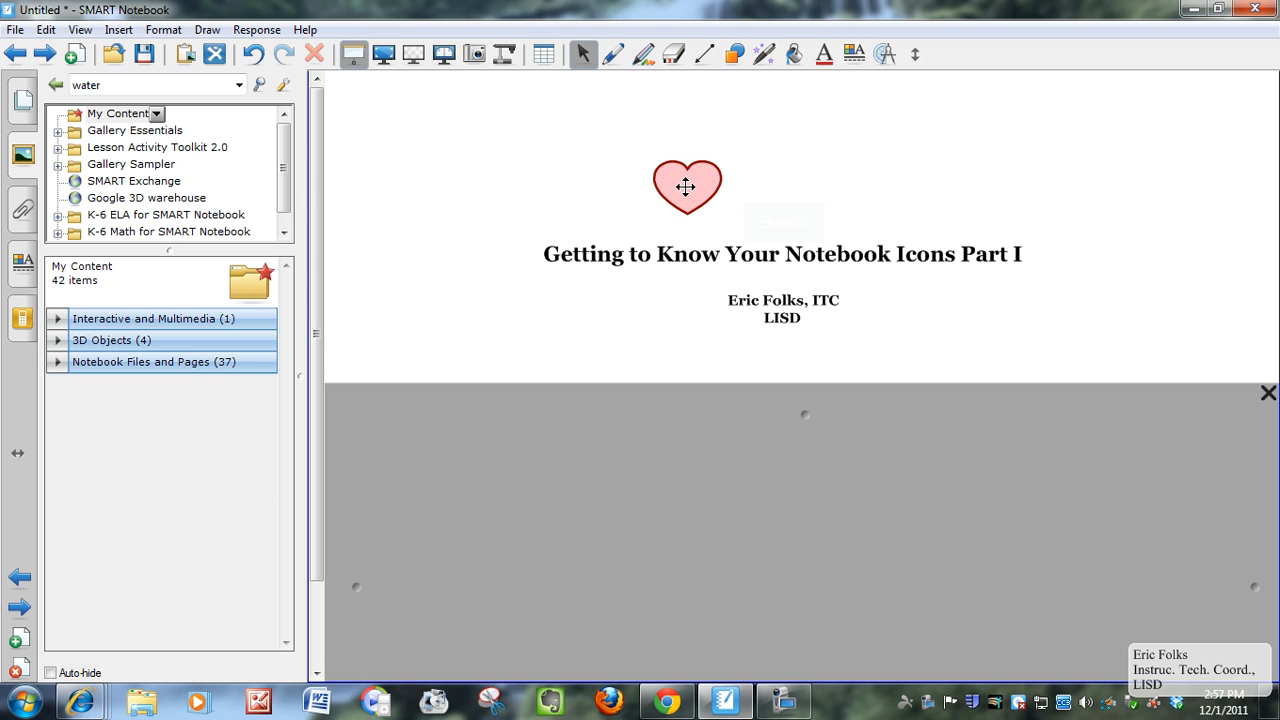
{"action": "left_click_drag", "start_coordinate": [689, 183], "coordinate": [131, 417]}
{"action": "left_click_drag", "start_coordinate": [129, 411], "coordinate": [129, 411]}
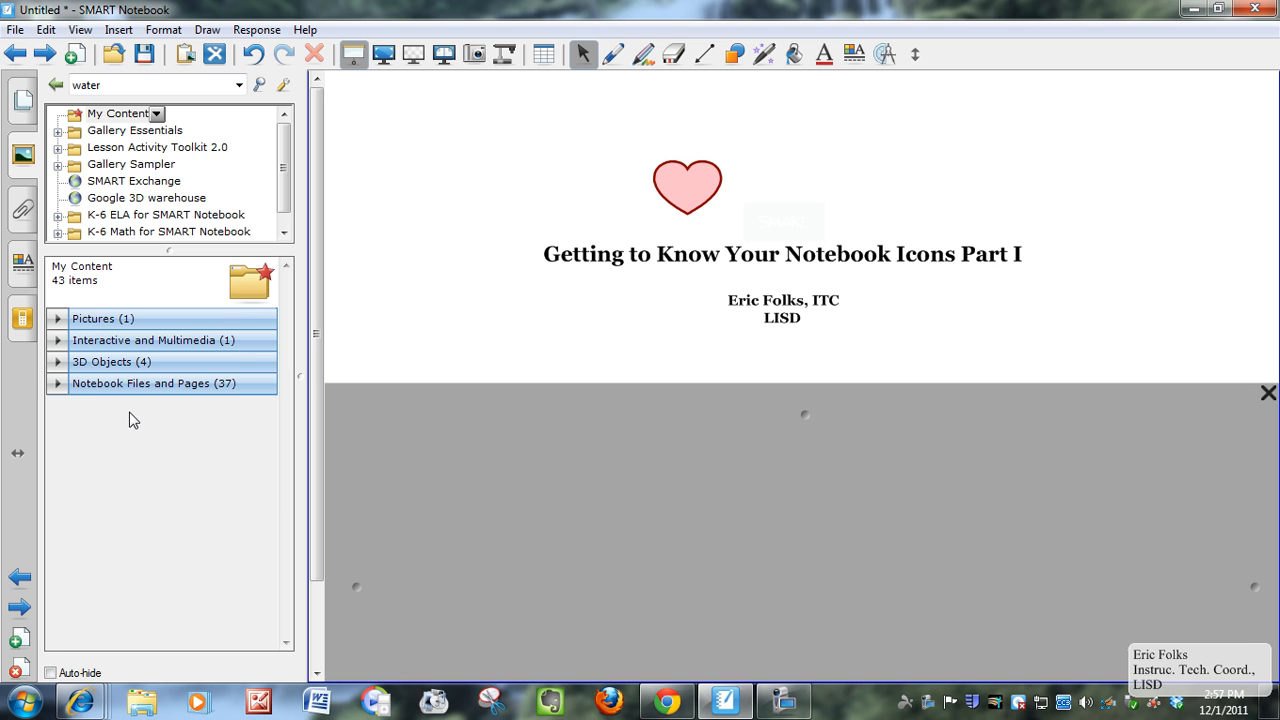
{"action": "left_click", "coordinate": [103, 320]}
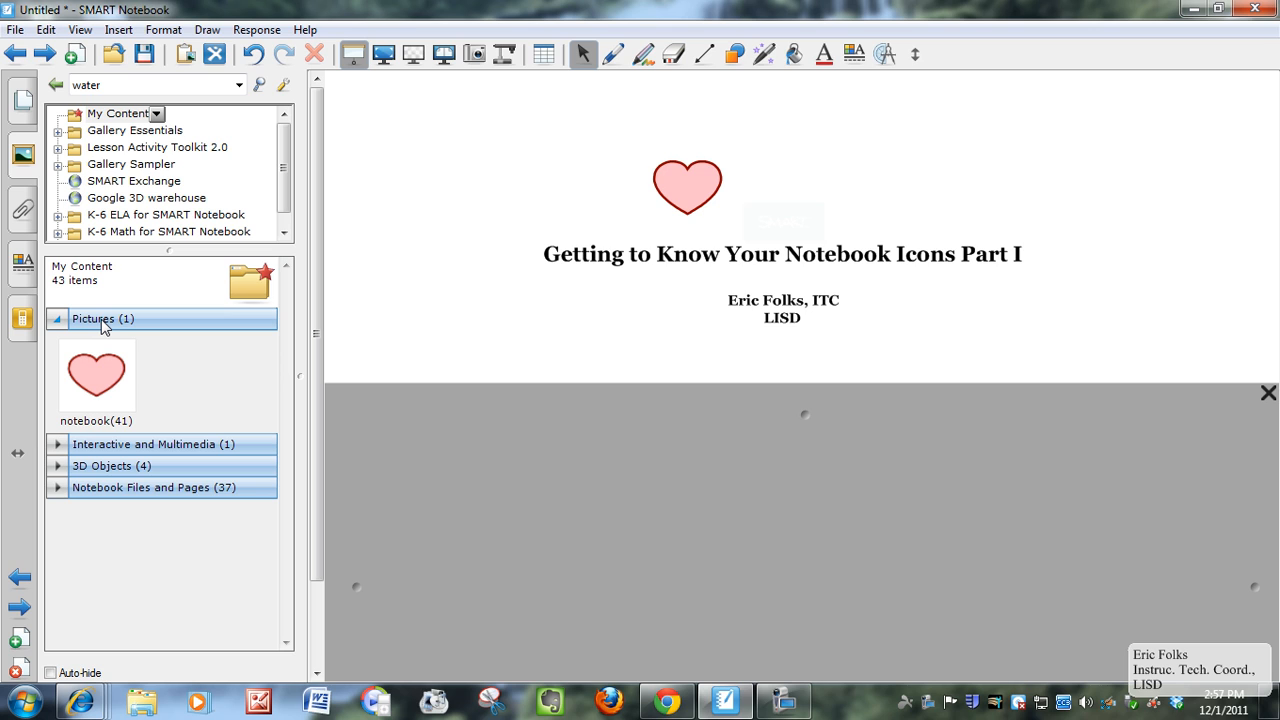
- Place the saved heart picture from My Content on a new page and turn on auto-hide for the side panel
{"action": "left_click", "coordinate": [74, 54]}
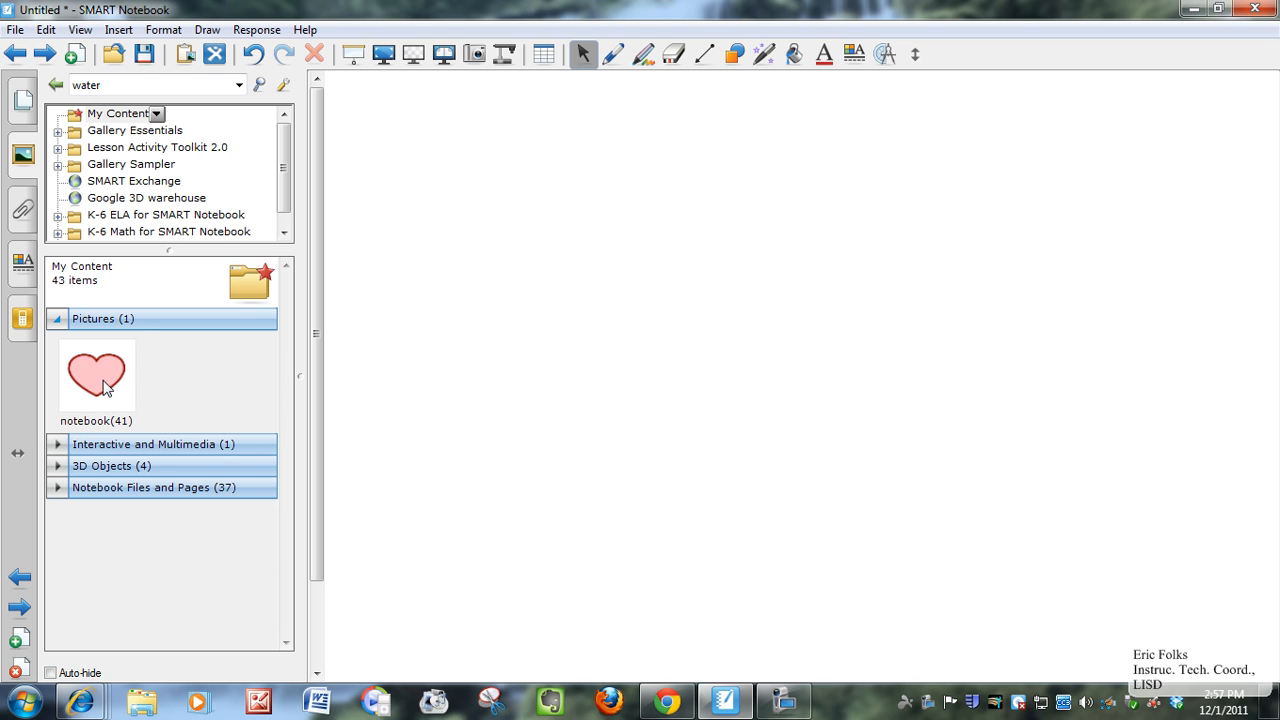
{"action": "left_click_drag", "start_coordinate": [106, 388], "coordinate": [615, 338]}
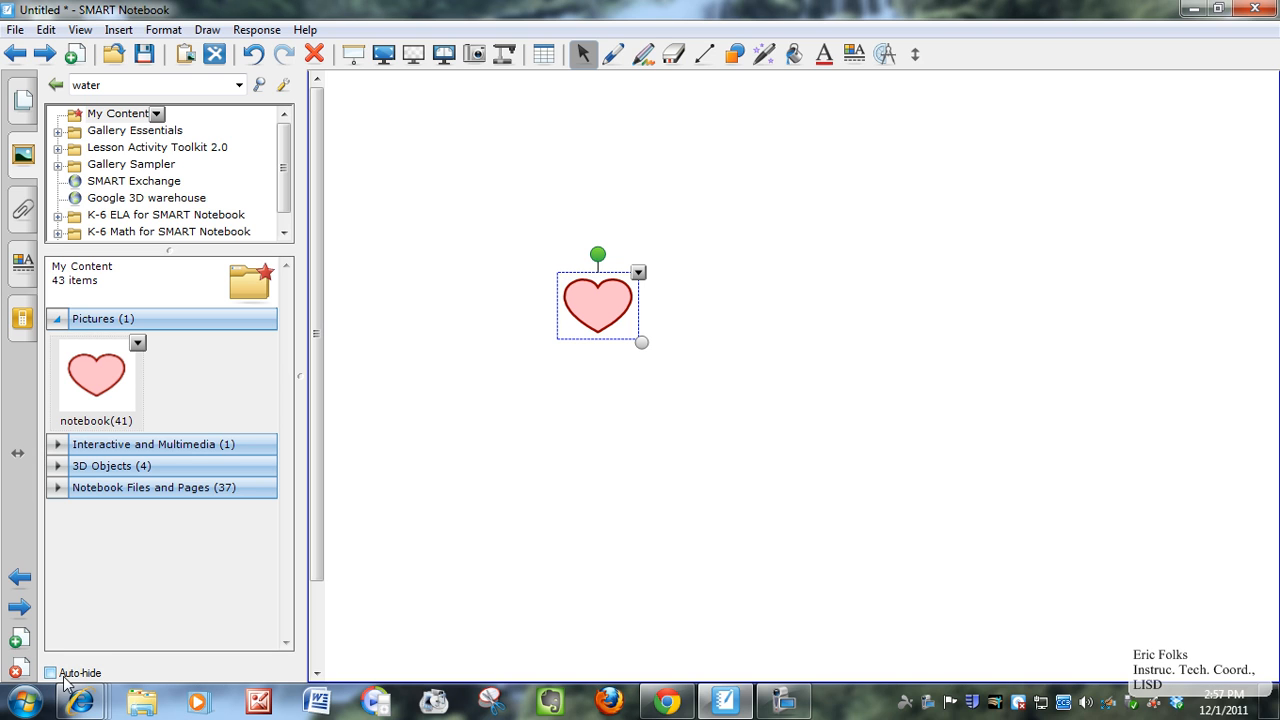
{"action": "left_click", "coordinate": [50, 673]}
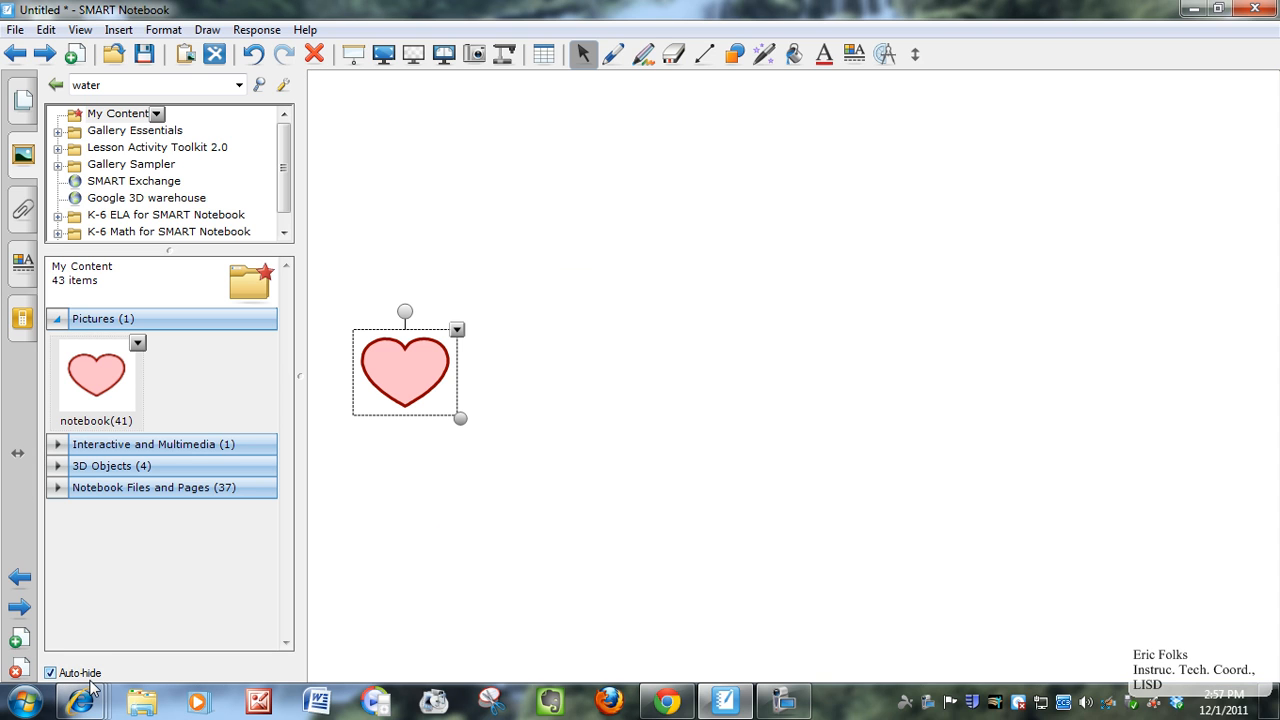
- Draw a small pentagon on the page, above and to the right of the heart
{"action": "left_click", "coordinate": [738, 56]}
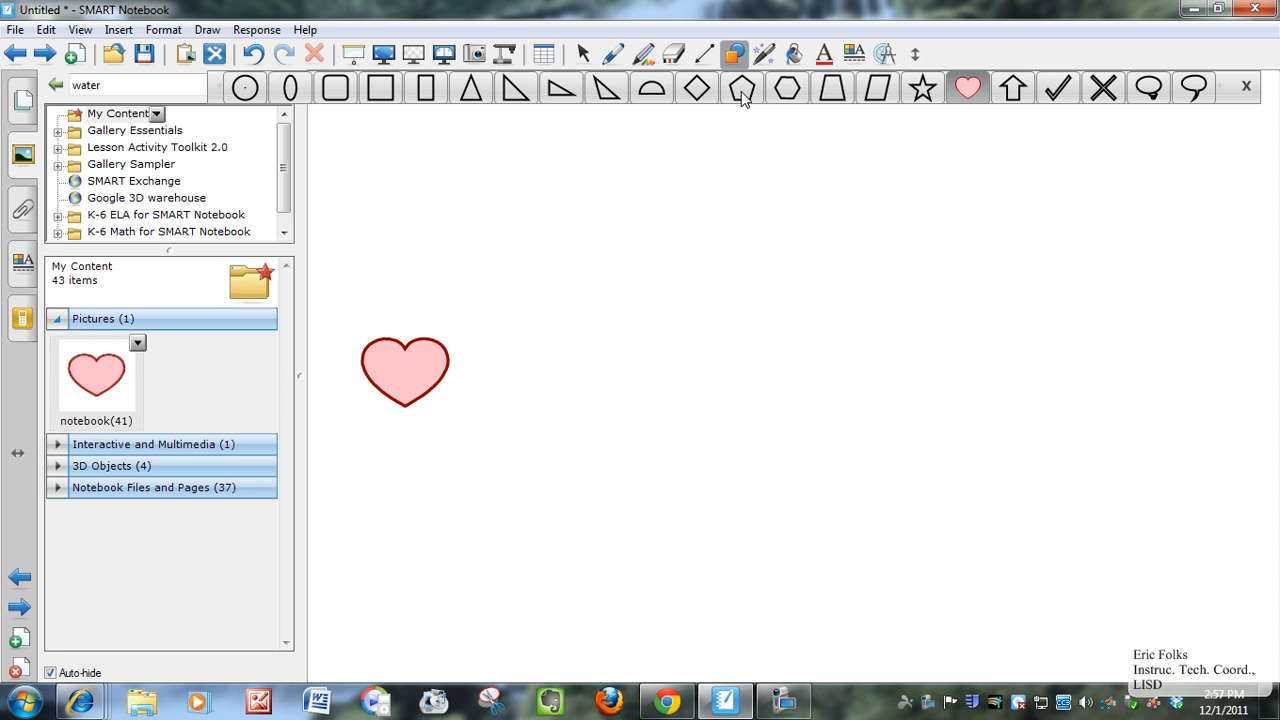
{"action": "left_click", "coordinate": [742, 90]}
{"action": "left_click_drag", "start_coordinate": [610, 230], "coordinate": [679, 313]}
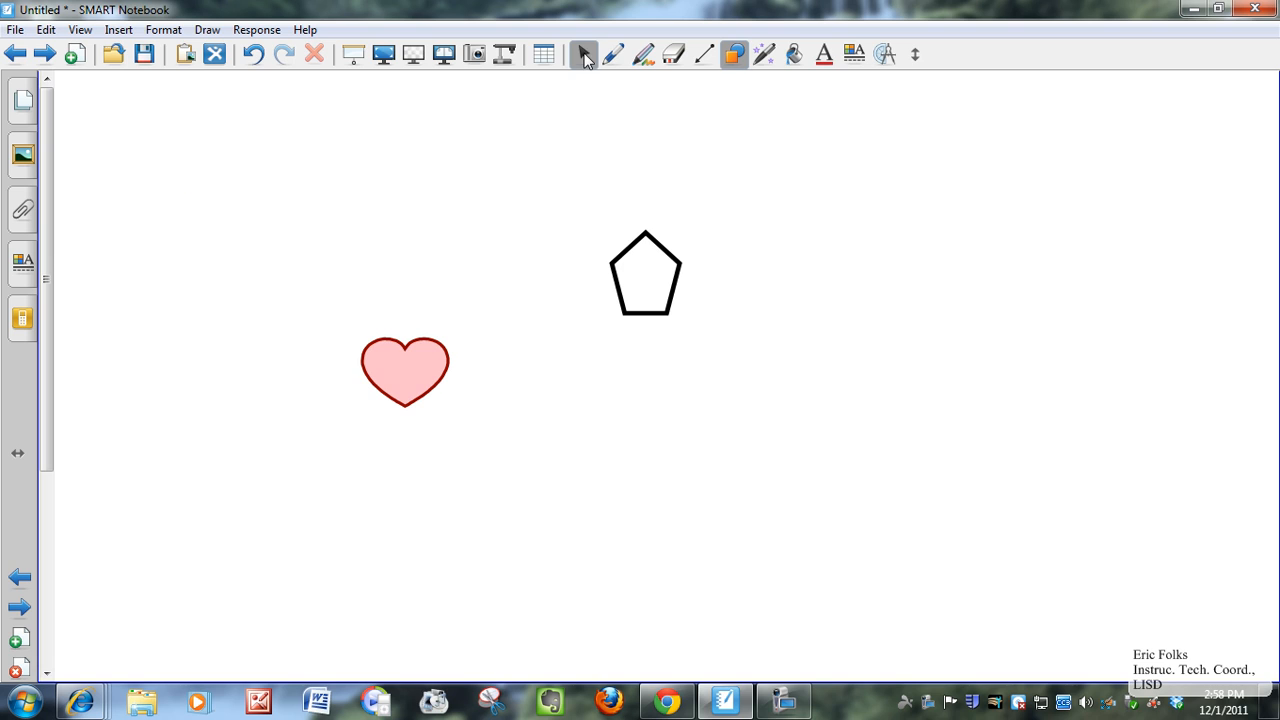
- Save the drawn pentagon to the Pictures category of My Content in the gallery
{"action": "left_click", "coordinate": [585, 56]}
{"action": "left_click", "coordinate": [665, 252]}
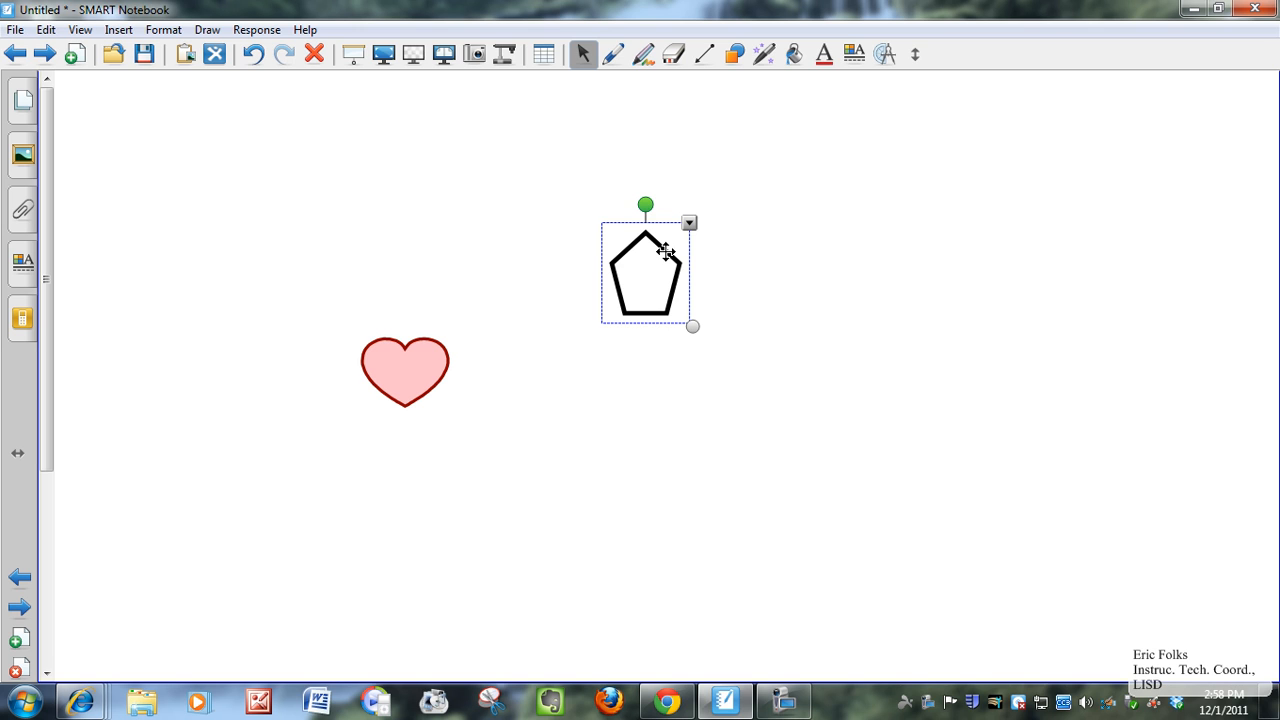
{"action": "left_click_drag", "start_coordinate": [665, 252], "coordinate": [180, 403]}
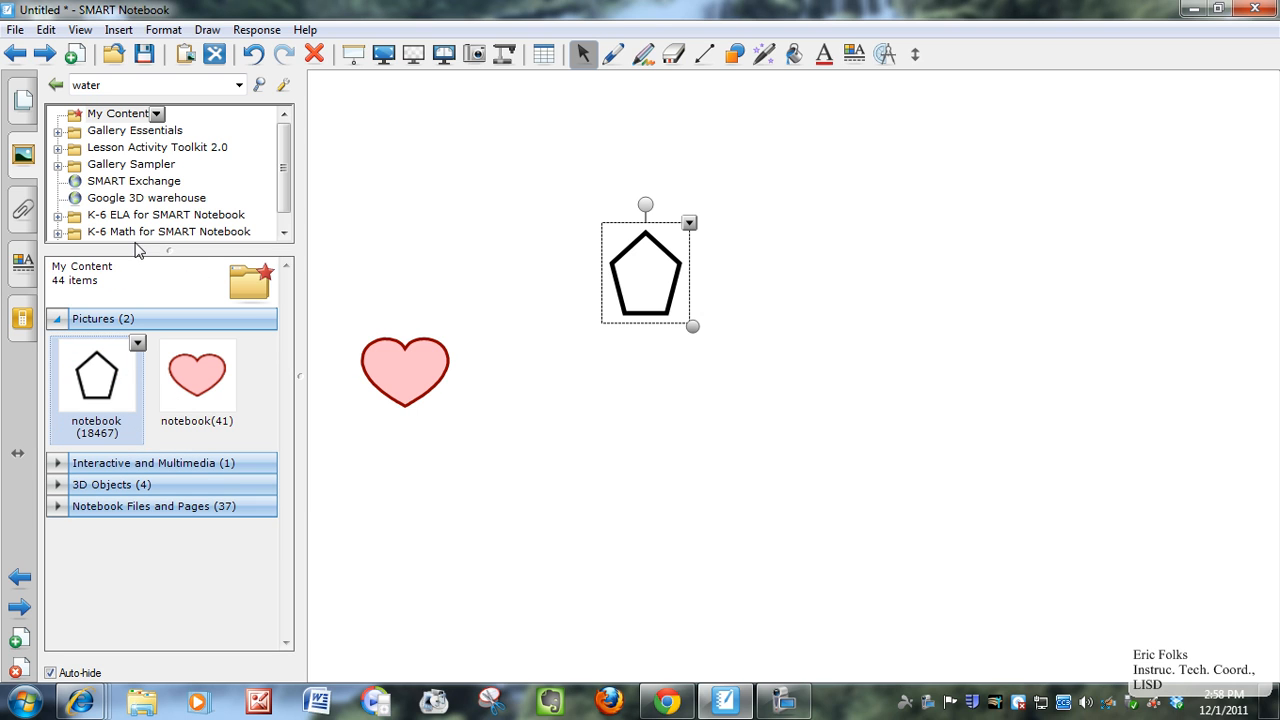
- Place the "Balloon pop" interactive from Lesson Activity Toolkit 2.0 to the right of the pentagon and pop the balloon
{"action": "left_click", "coordinate": [137, 150]}
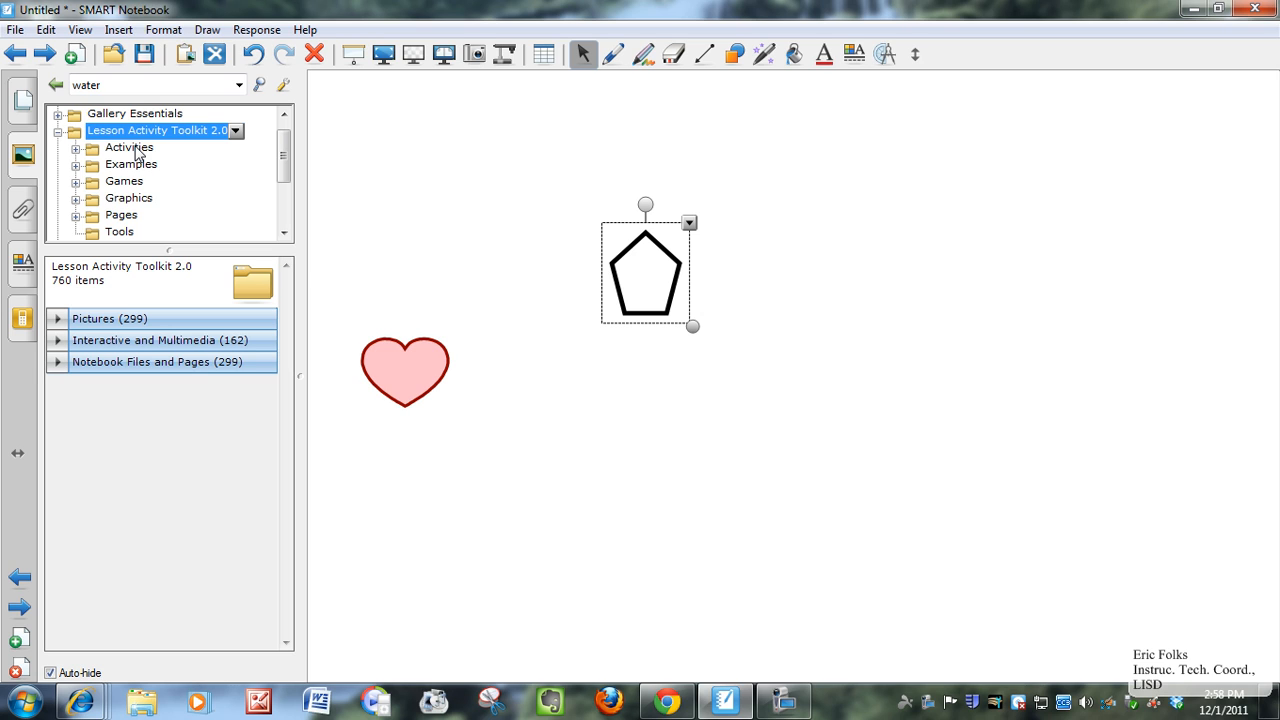
{"action": "left_click", "coordinate": [58, 342]}
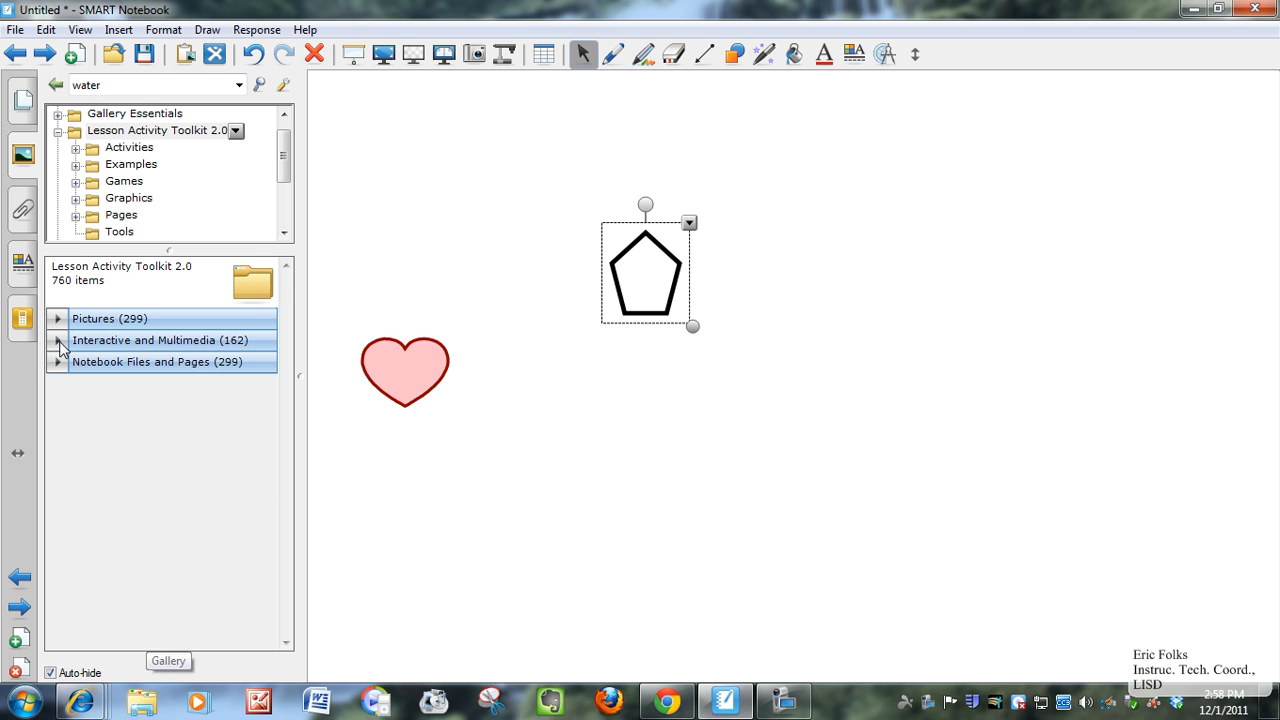
{"action": "left_click_drag", "start_coordinate": [100, 410], "coordinate": [928, 324]}
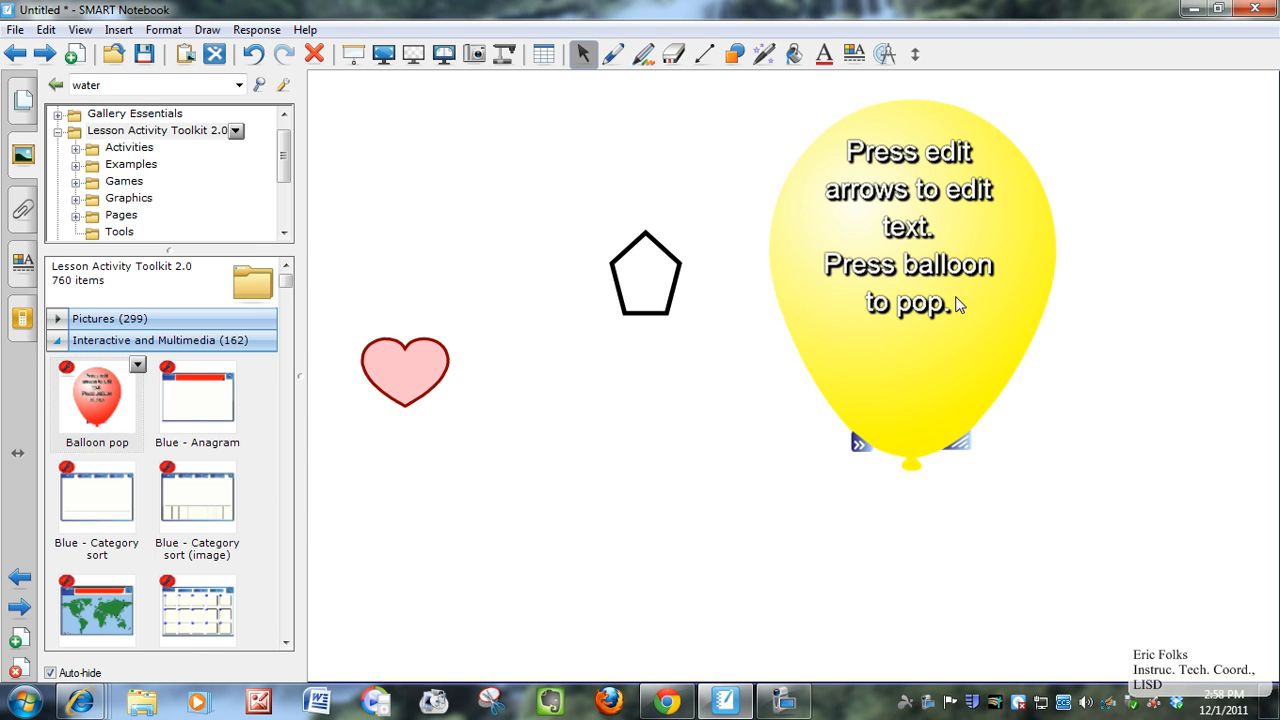
{"action": "left_click", "coordinate": [951, 324]}
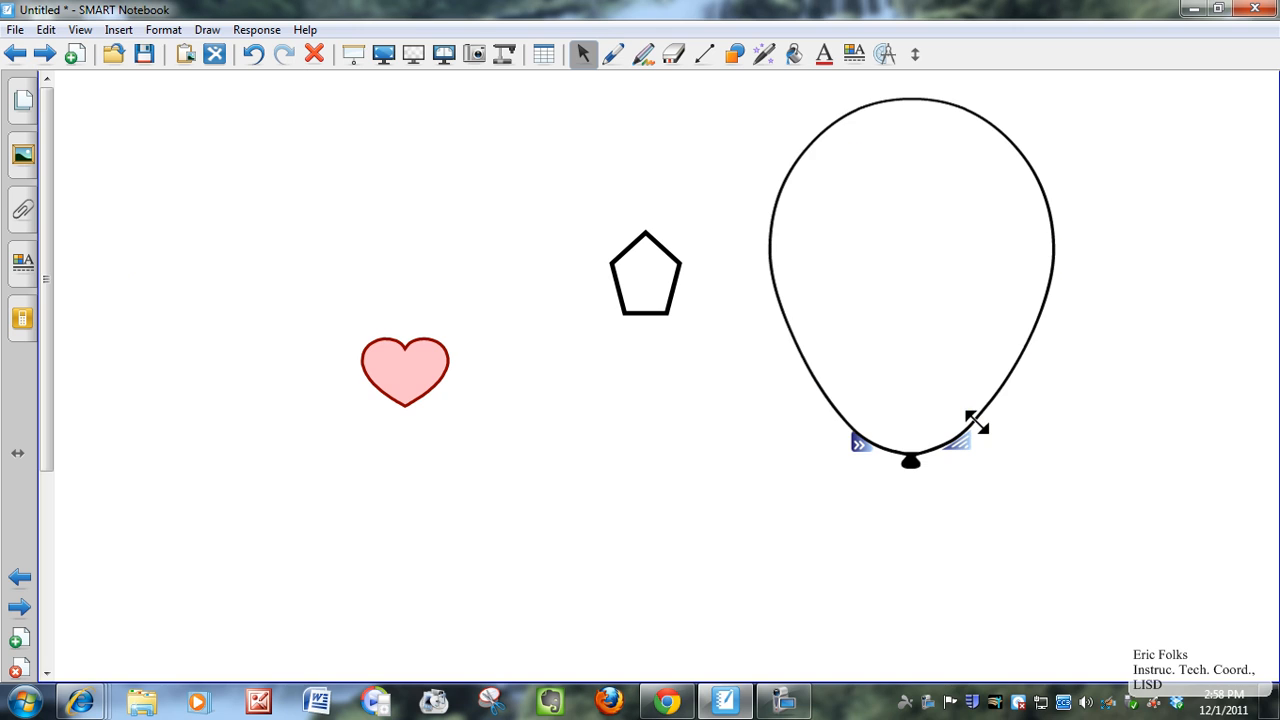
- Reopen the gallery and collapse the Interactive and Multimedia category and the Lesson Activity Toolkit 2.0 folder
{"action": "left_click", "coordinate": [23, 158]}
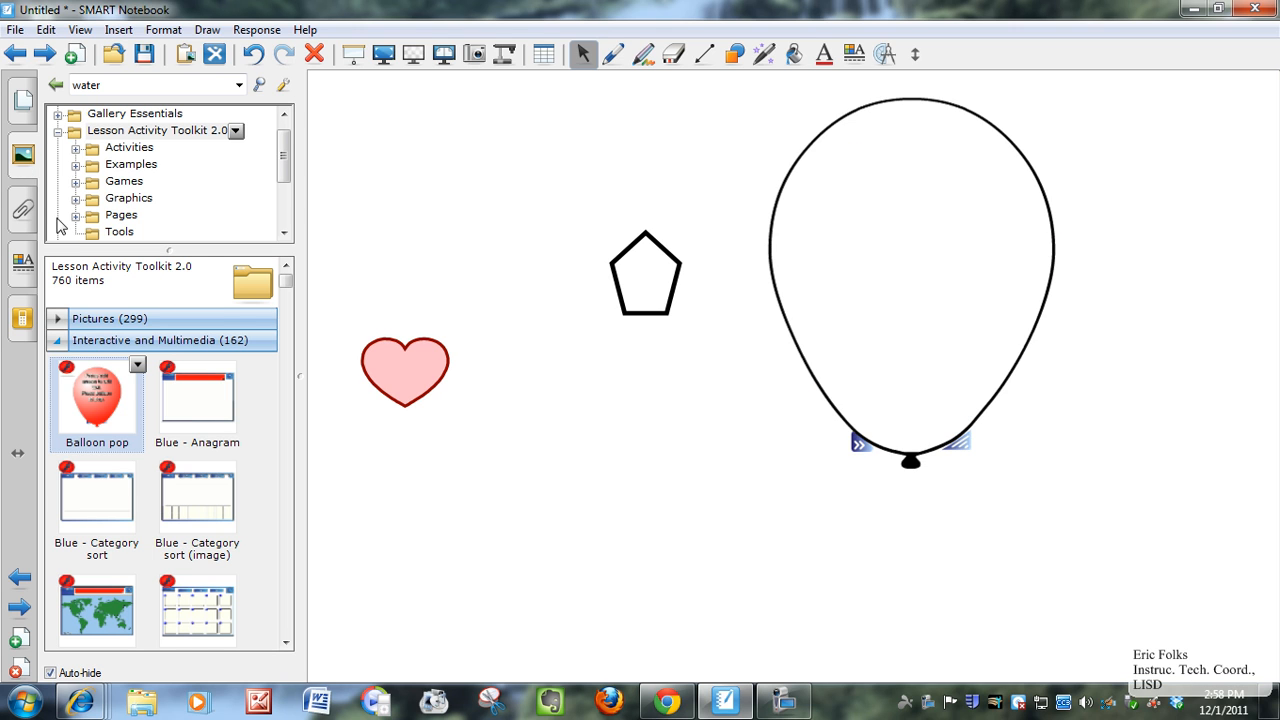
{"action": "left_click", "coordinate": [55, 342]}
{"action": "left_click", "coordinate": [59, 132]}
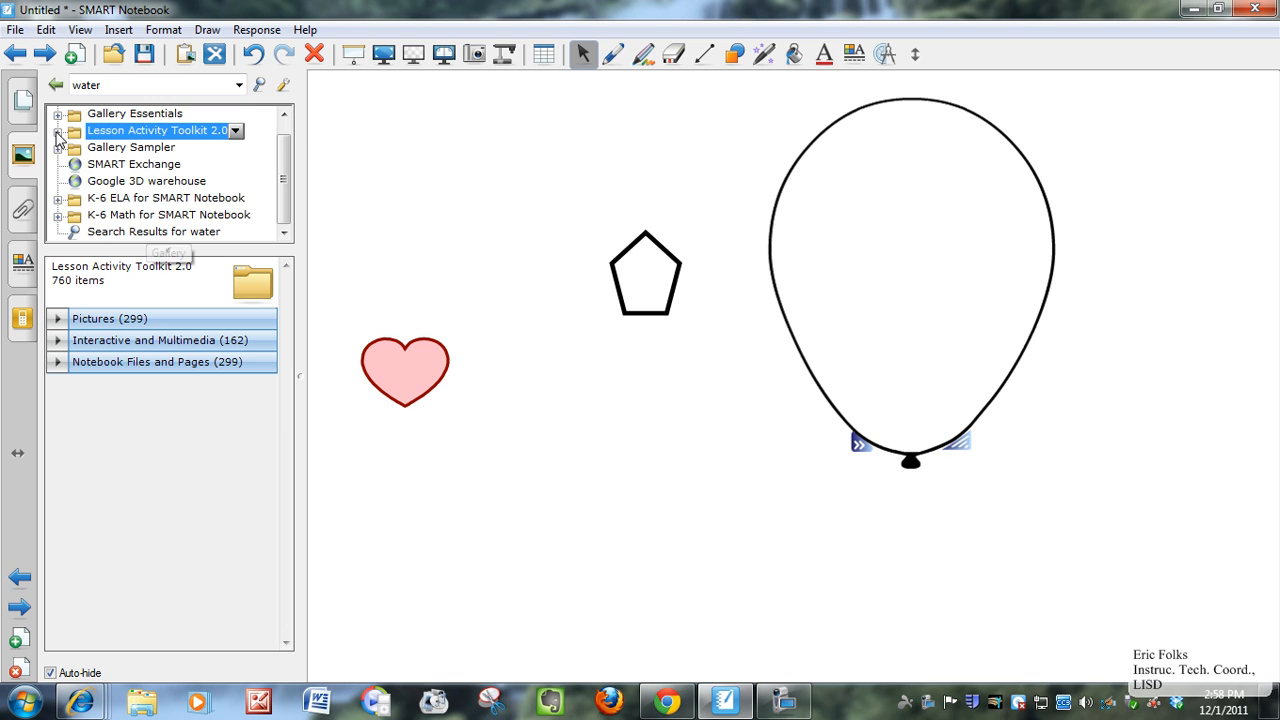
- Browse the Google 3D warehouse and the Notebook Files and Pages in K-6 ELA for SMART Notebook
{"action": "left_click", "coordinate": [137, 181]}
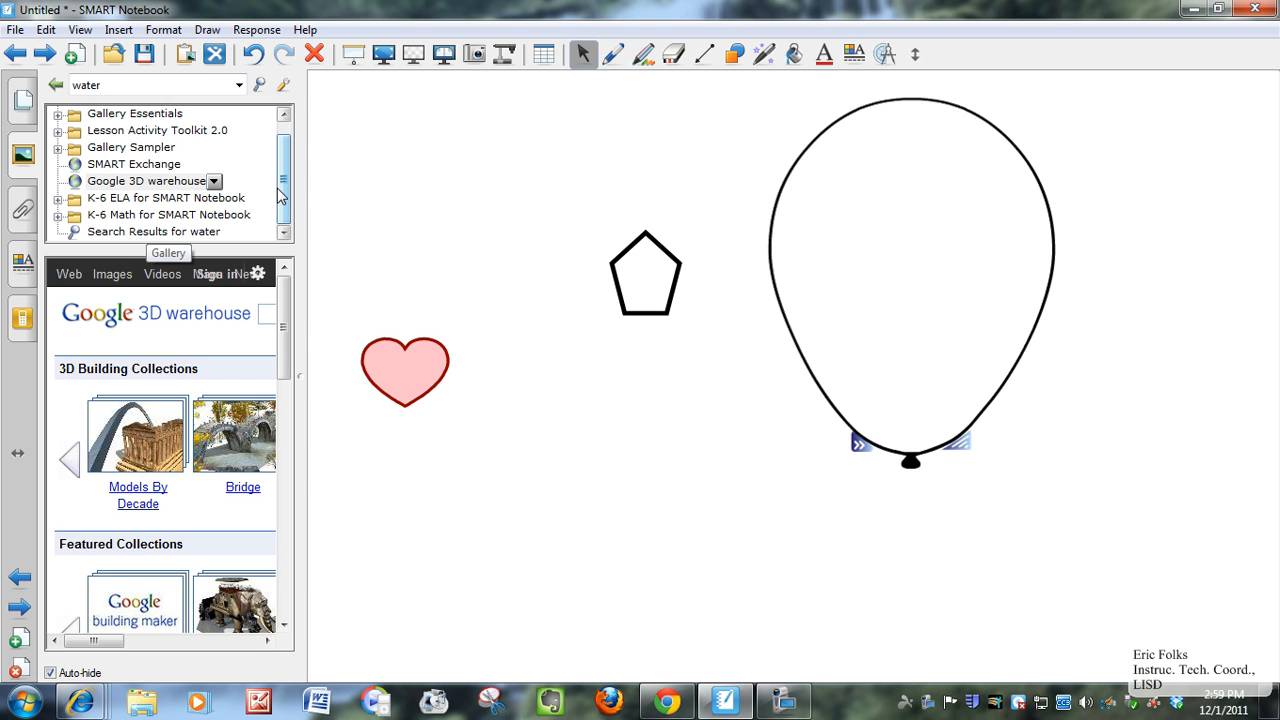
{"action": "left_click", "coordinate": [118, 201]}
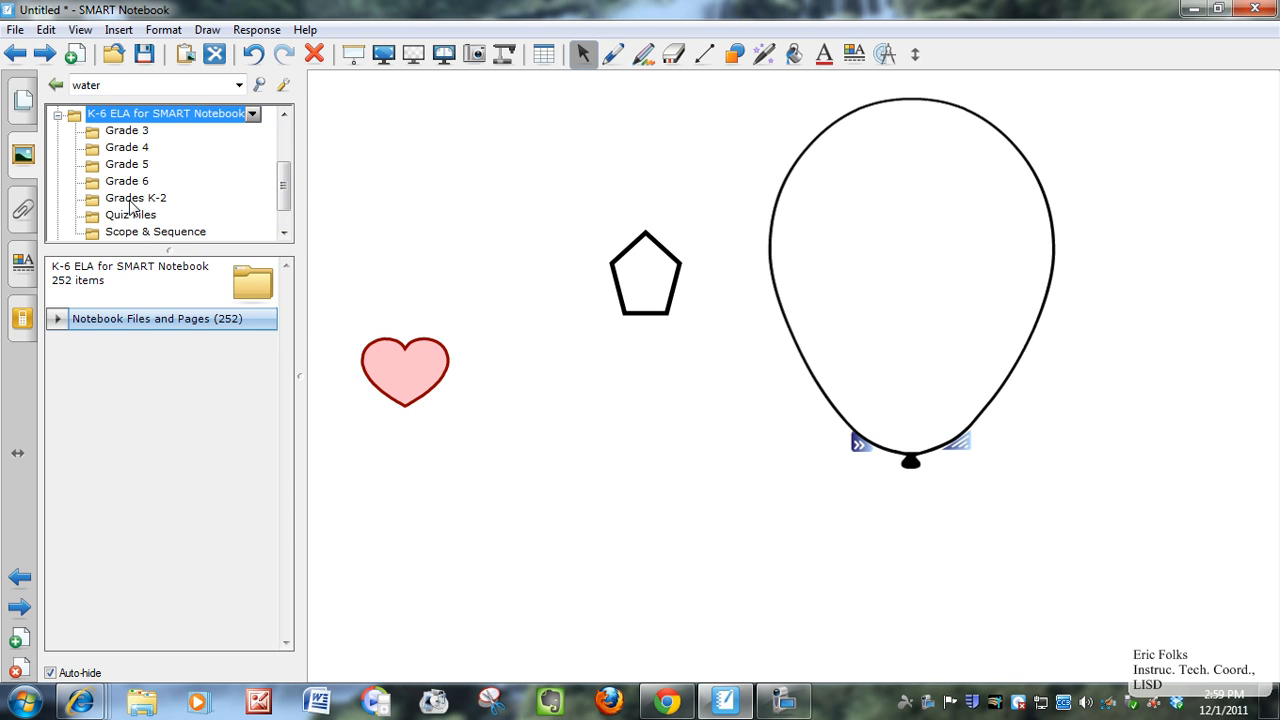
{"action": "left_click", "coordinate": [59, 116]}
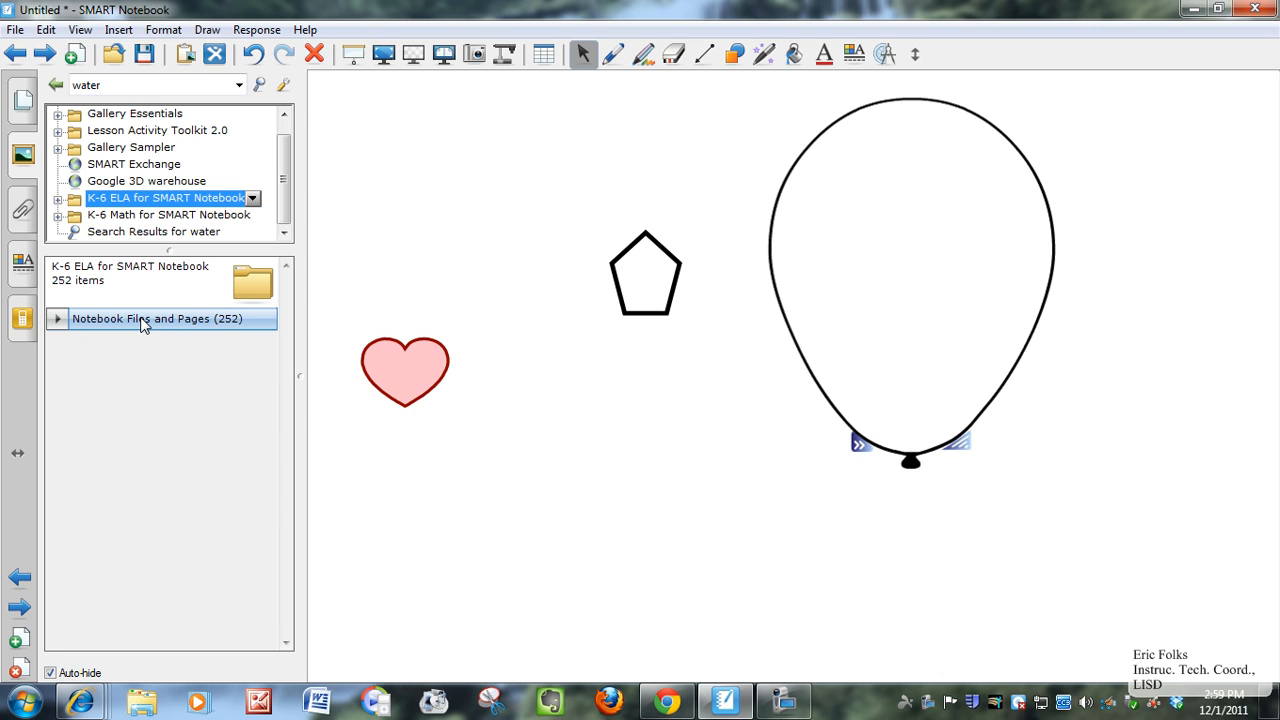
{"action": "left_click", "coordinate": [56, 320]}
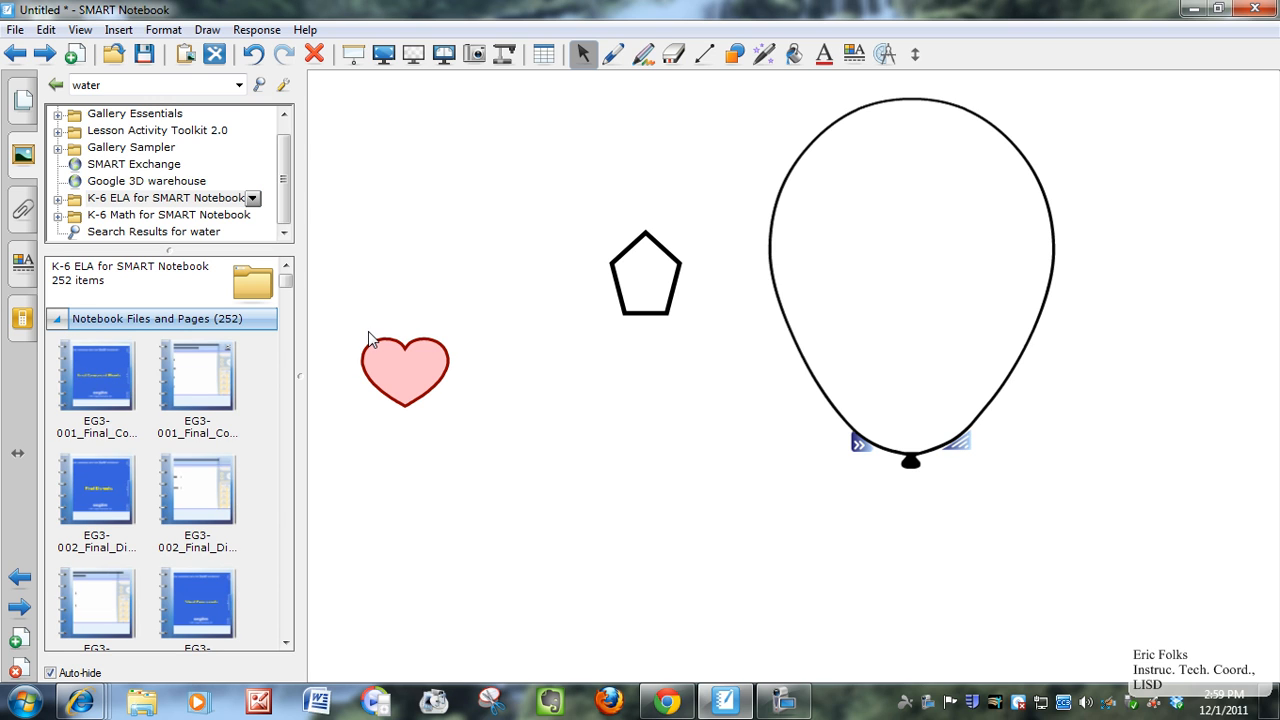
{"action": "left_click", "coordinate": [57, 320]}
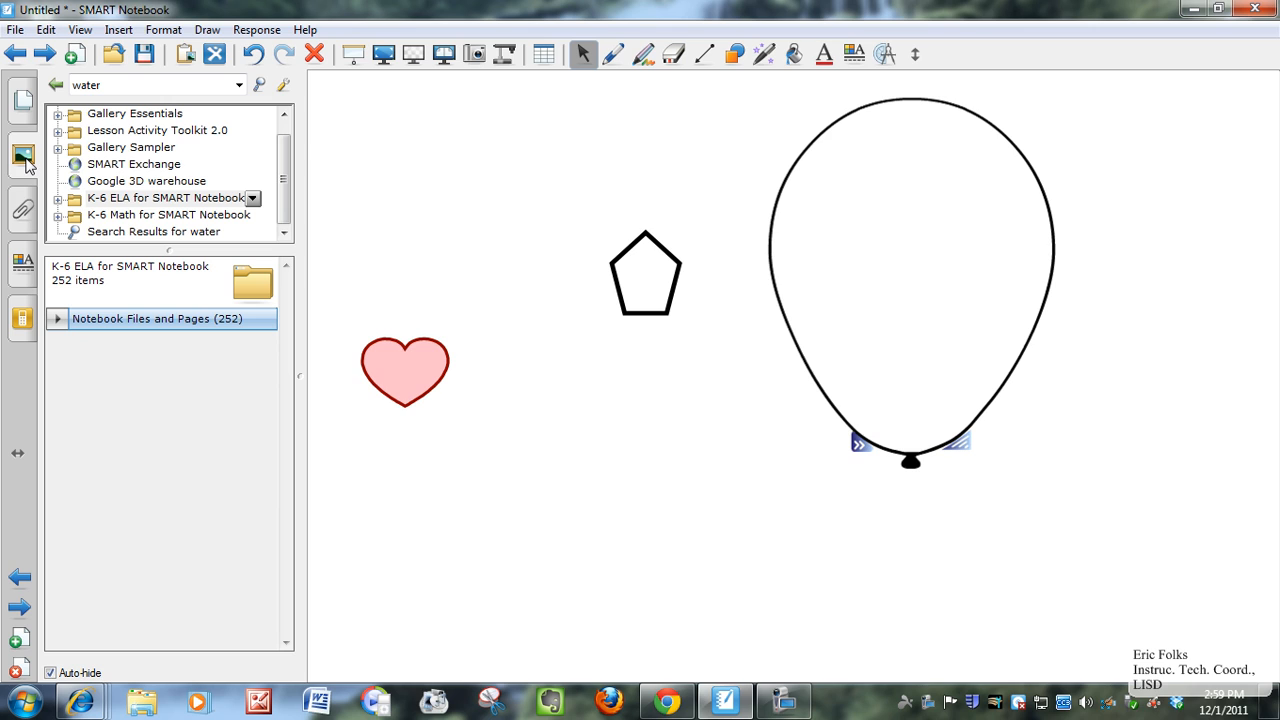
- Attach a copy of the "SMART HOW TO Vids" Word document from the Desktop to the notebook
{"action": "left_click", "coordinate": [24, 214]}
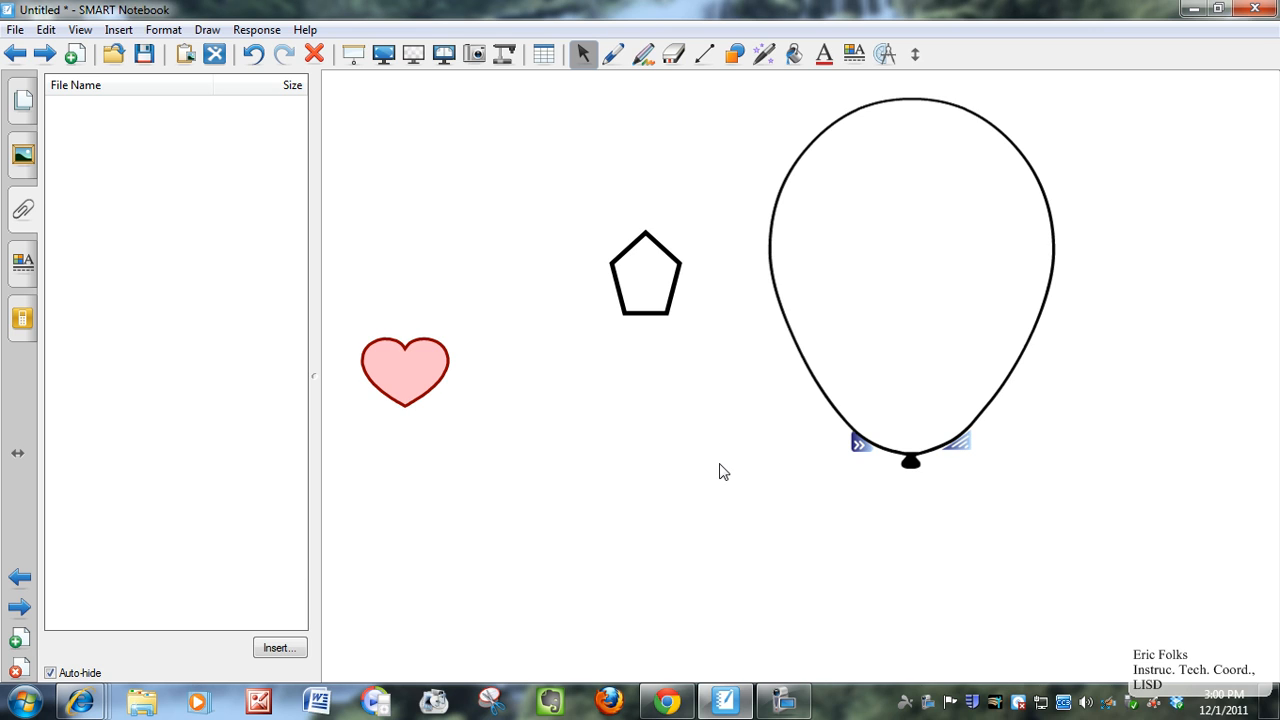
{"action": "left_click", "coordinate": [277, 649]}
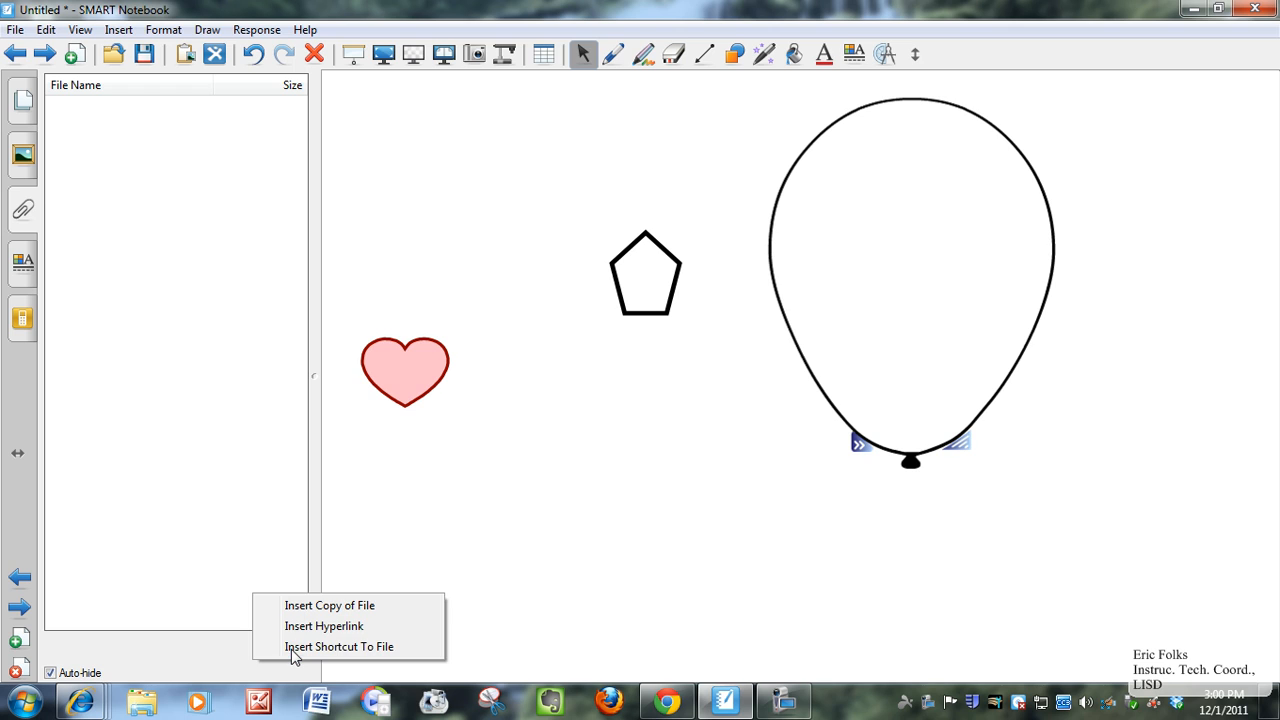
{"action": "left_click", "coordinate": [386, 607]}
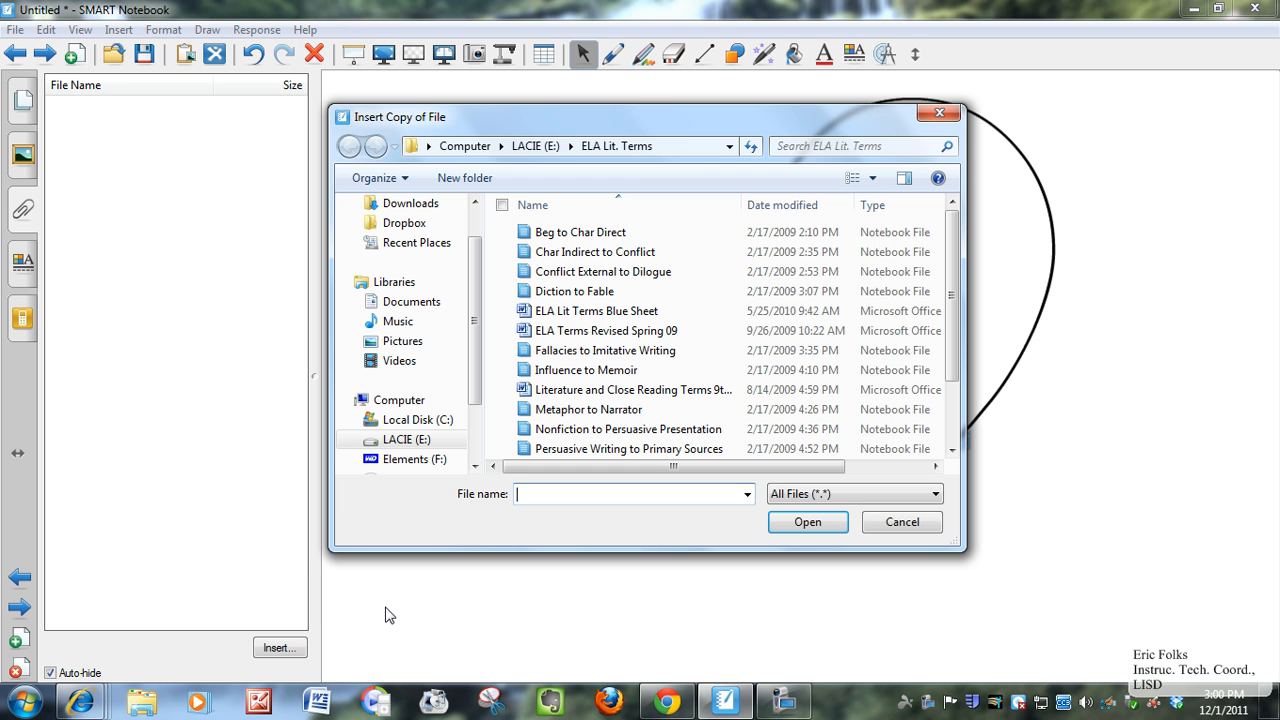
{"action": "scroll", "coordinate": [468, 268], "scroll_direction": "up", "scroll_amount": 1}
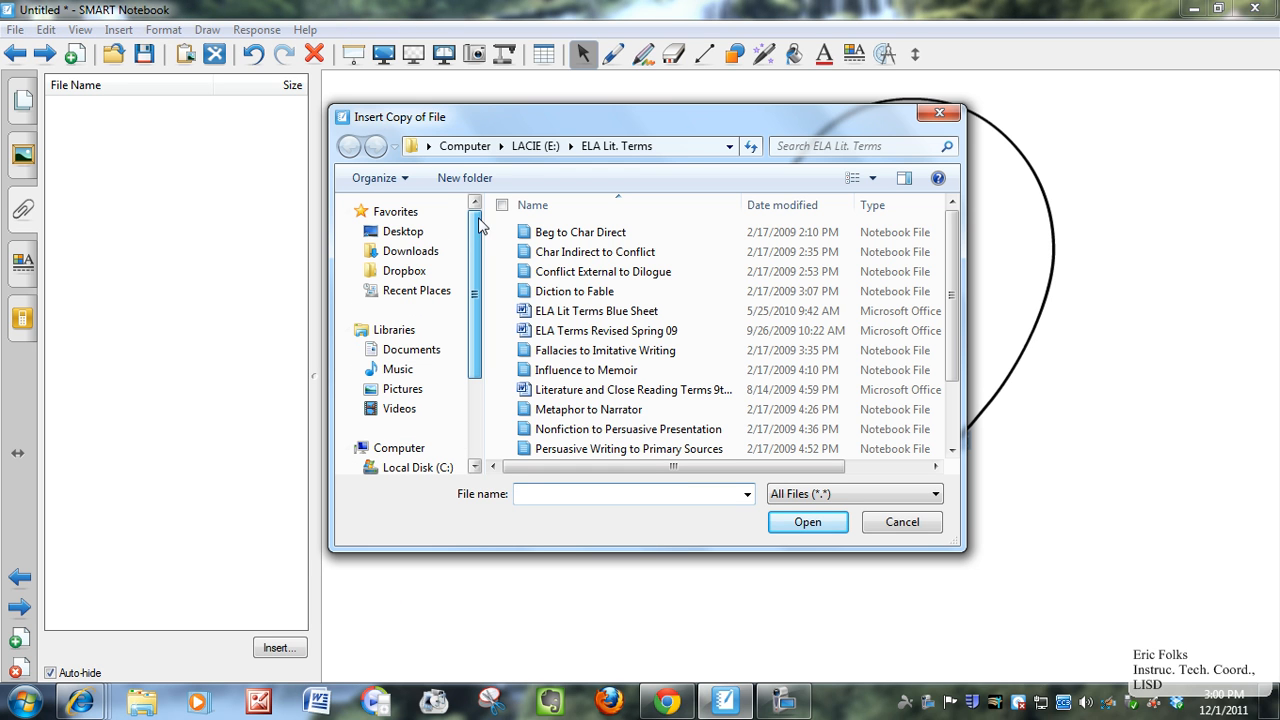
{"action": "left_click", "coordinate": [410, 236]}
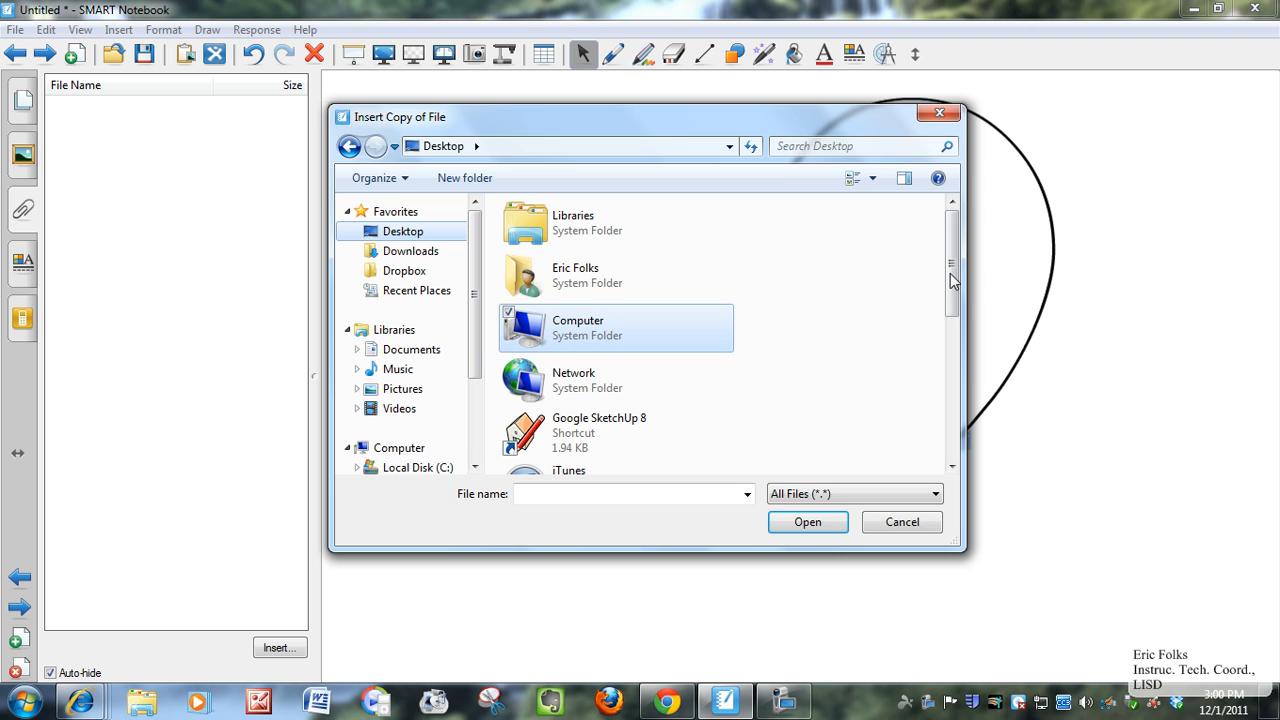
{"action": "left_click_drag", "start_coordinate": [953, 283], "coordinate": [954, 446]}
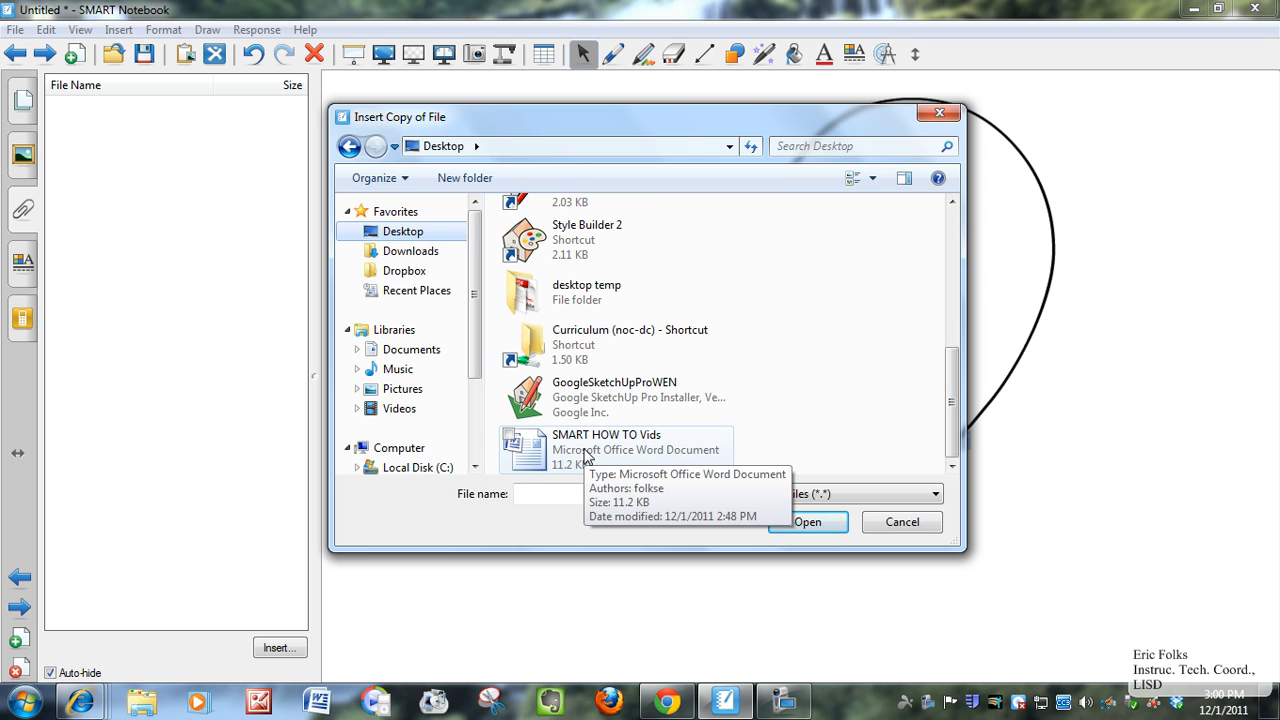
{"action": "left_click", "coordinate": [586, 456]}
{"action": "left_click", "coordinate": [805, 524]}
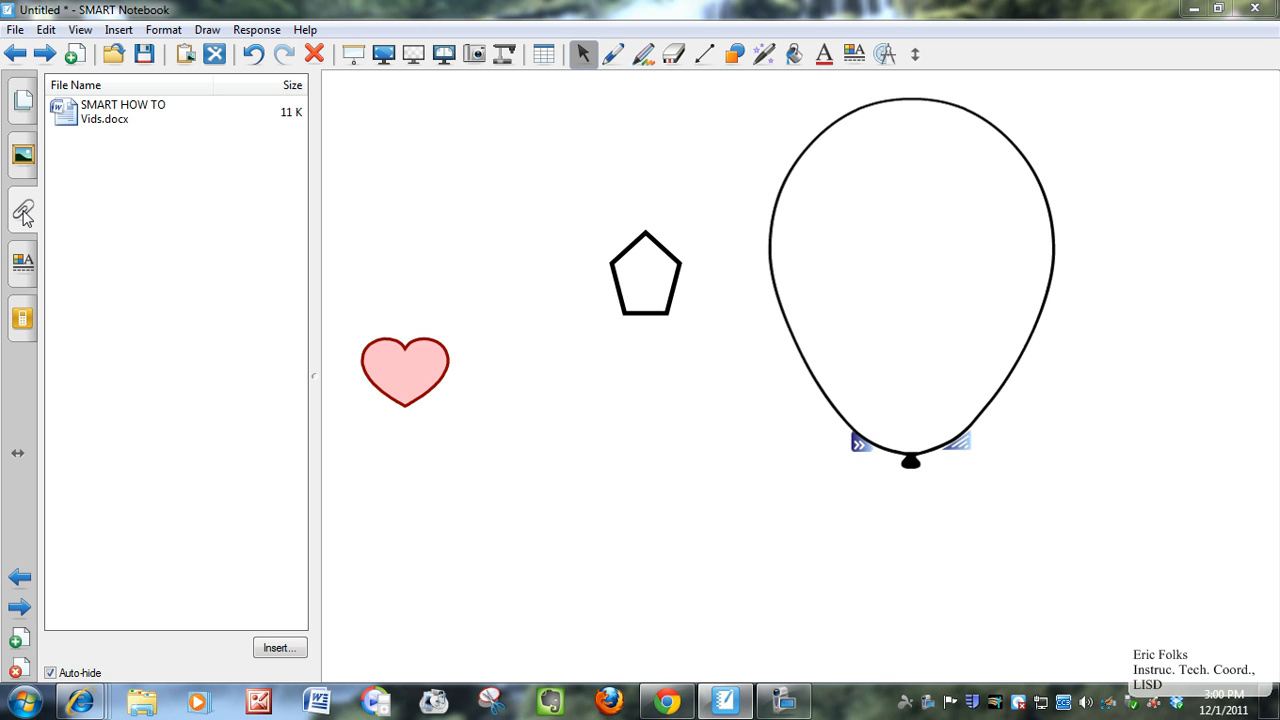
- Start a page recording and draw a looping green pen line around the pentagon and balloon, ending in an arrow at the REC indicator
{"action": "left_click", "coordinate": [30, 274]}
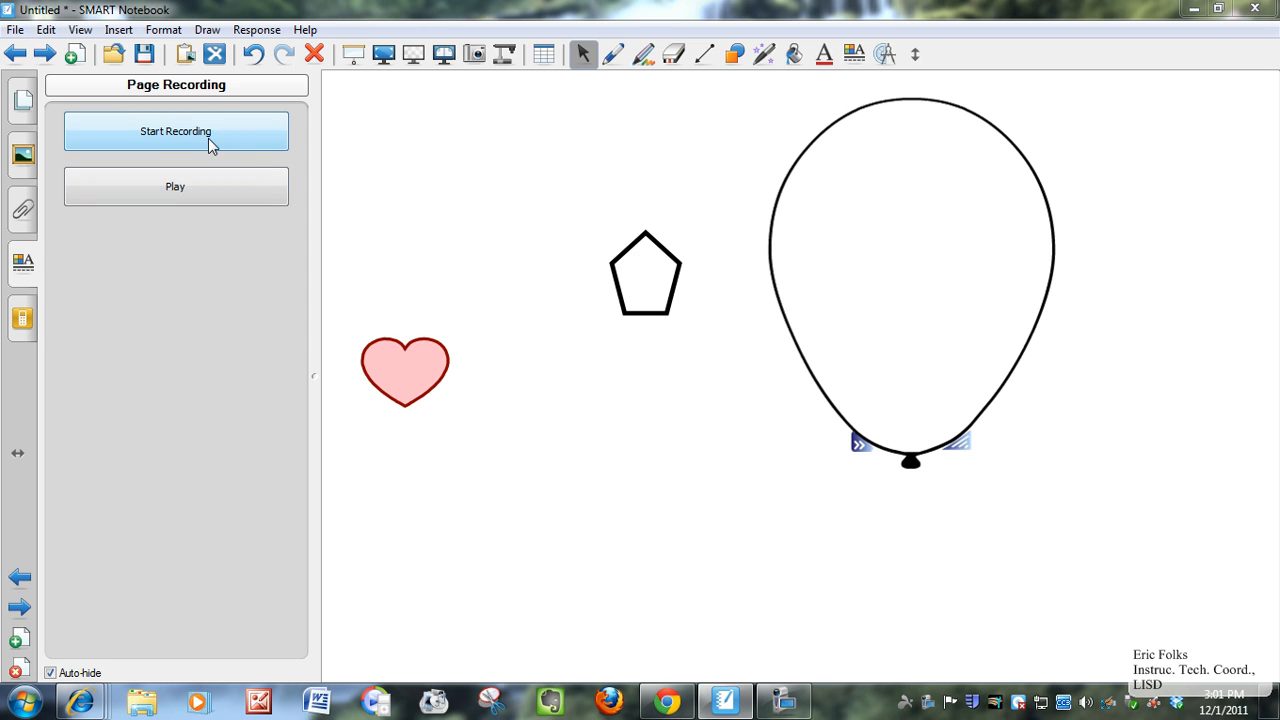
{"action": "left_click", "coordinate": [172, 137]}
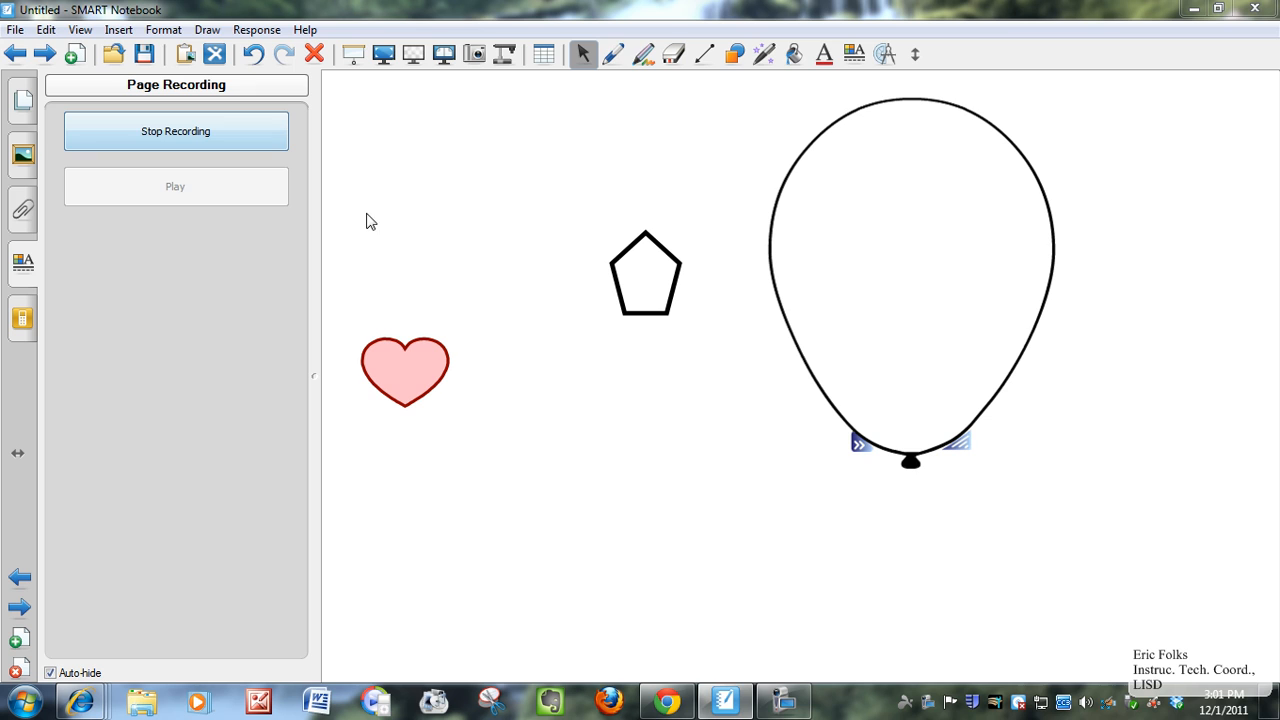
{"action": "left_click", "coordinate": [614, 58]}
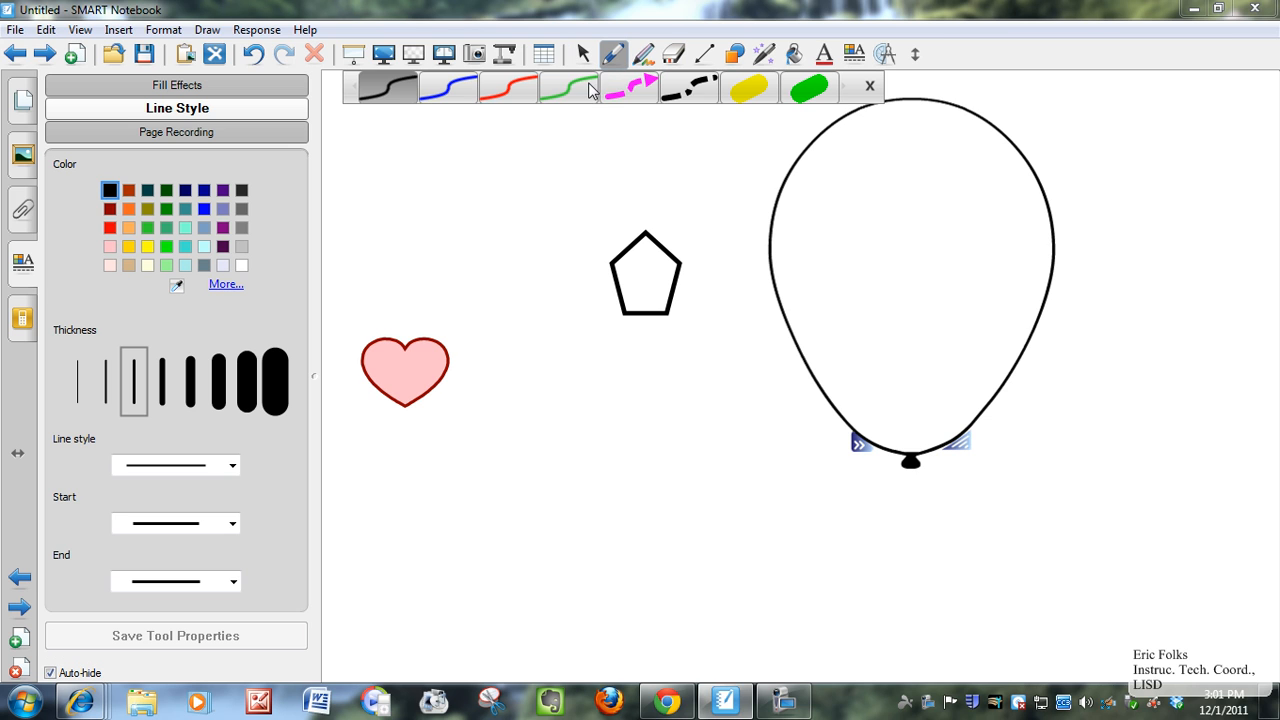
{"action": "left_click", "coordinate": [570, 88]}
{"action": "mouse_move", "coordinate": [625, 181]}
{"action": "left_mouse_down"}
{"action": "mouse_move", "coordinate": [536, 214]}
{"action": "mouse_move", "coordinate": [700, 292]}
{"action": "mouse_move", "coordinate": [797, 120]}
{"action": "mouse_move", "coordinate": [1066, 290]}
{"action": "mouse_move", "coordinate": [858, 540]}
{"action": "mouse_move", "coordinate": [583, 183]}
{"action": "mouse_move", "coordinate": [403, 289]}
{"action": "mouse_move", "coordinate": [272, 142]}
{"action": "mouse_move", "coordinate": [172, 135]}
{"action": "mouse_move", "coordinate": [142, 150]}
{"action": "mouse_move", "coordinate": [146, 126]}
{"action": "mouse_move", "coordinate": [180, 117]}
{"action": "left_mouse_up"}
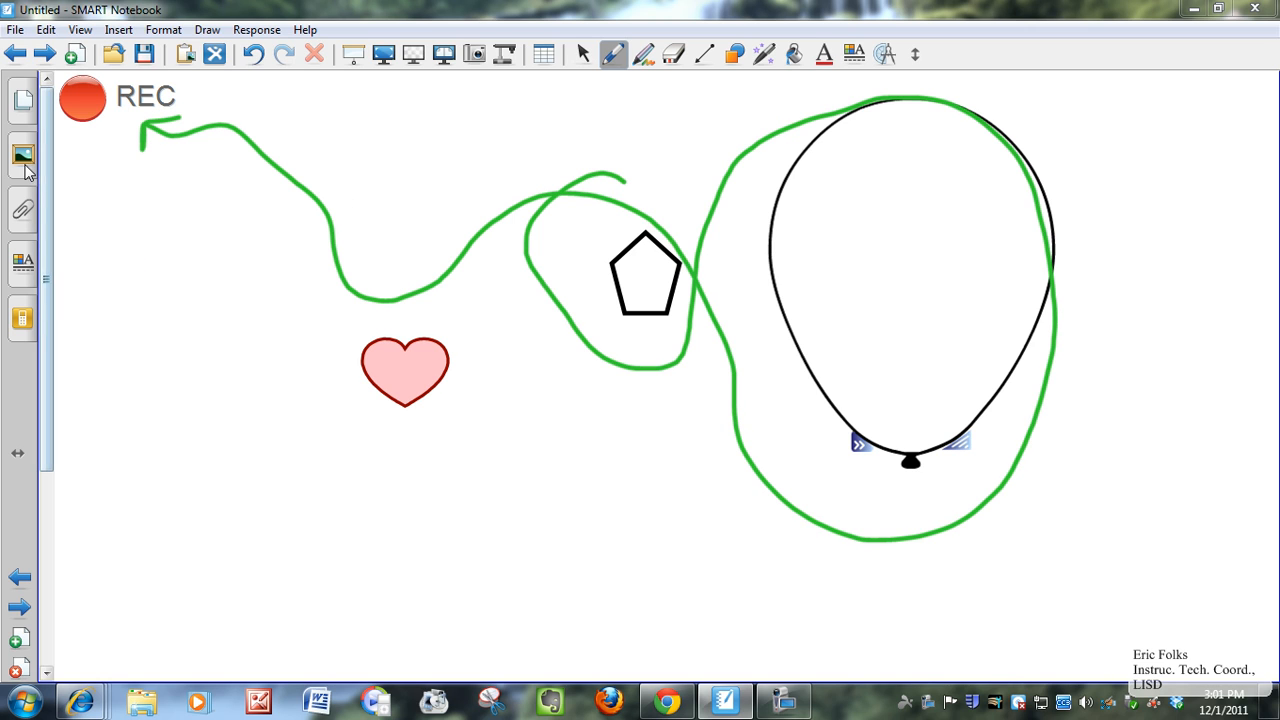
- Stop the page recording and play back the recorded drawing actions
{"action": "left_click", "coordinate": [24, 262]}
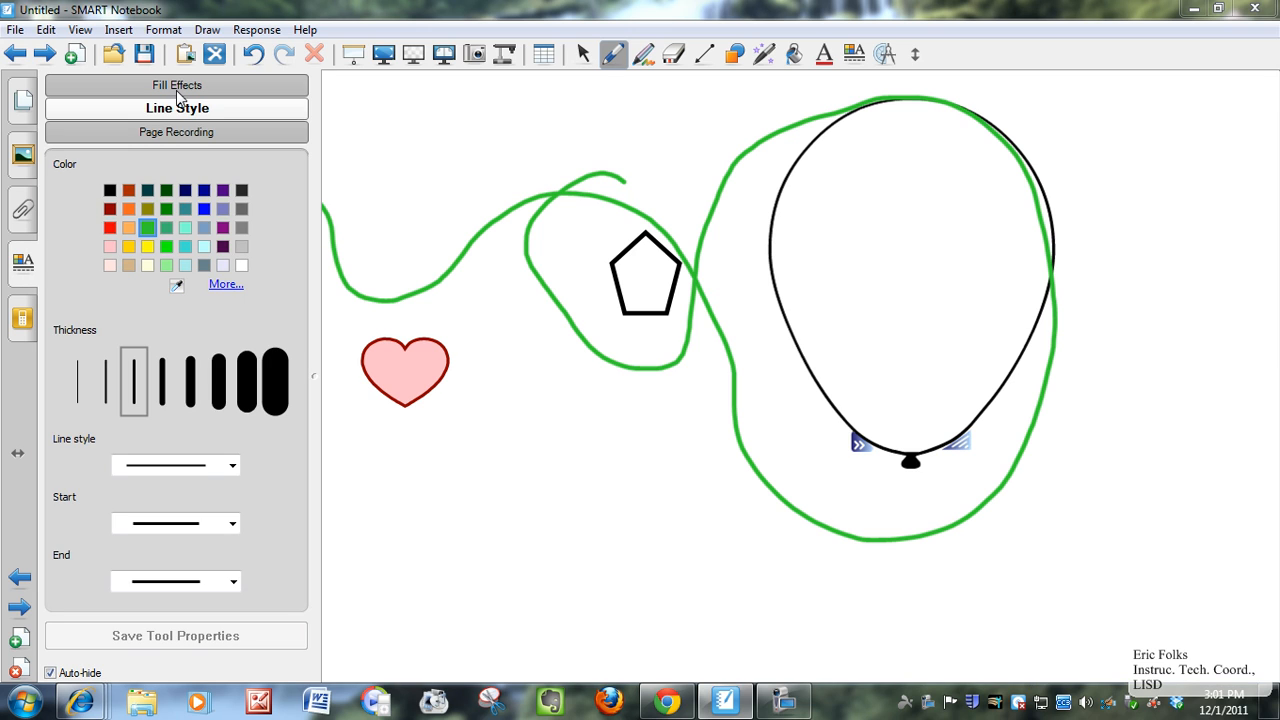
{"action": "left_click", "coordinate": [187, 134]}
{"action": "left_click", "coordinate": [190, 184]}
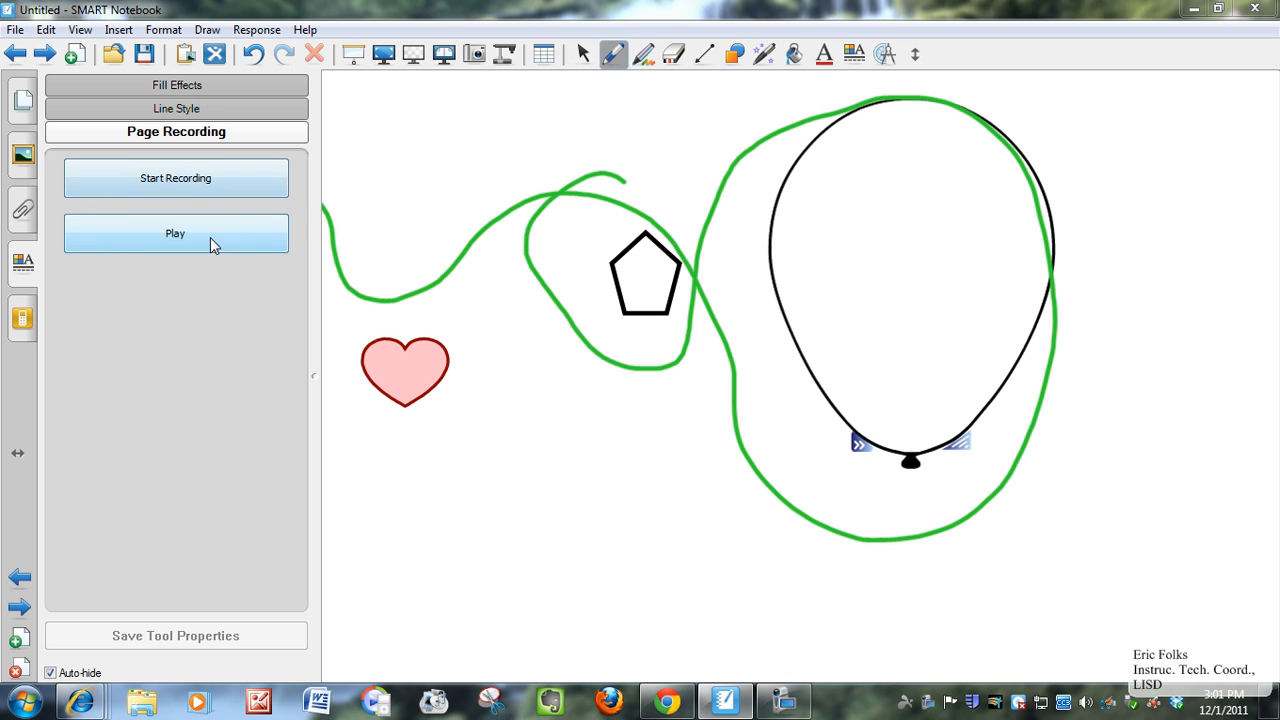
{"action": "left_click", "coordinate": [210, 237]}
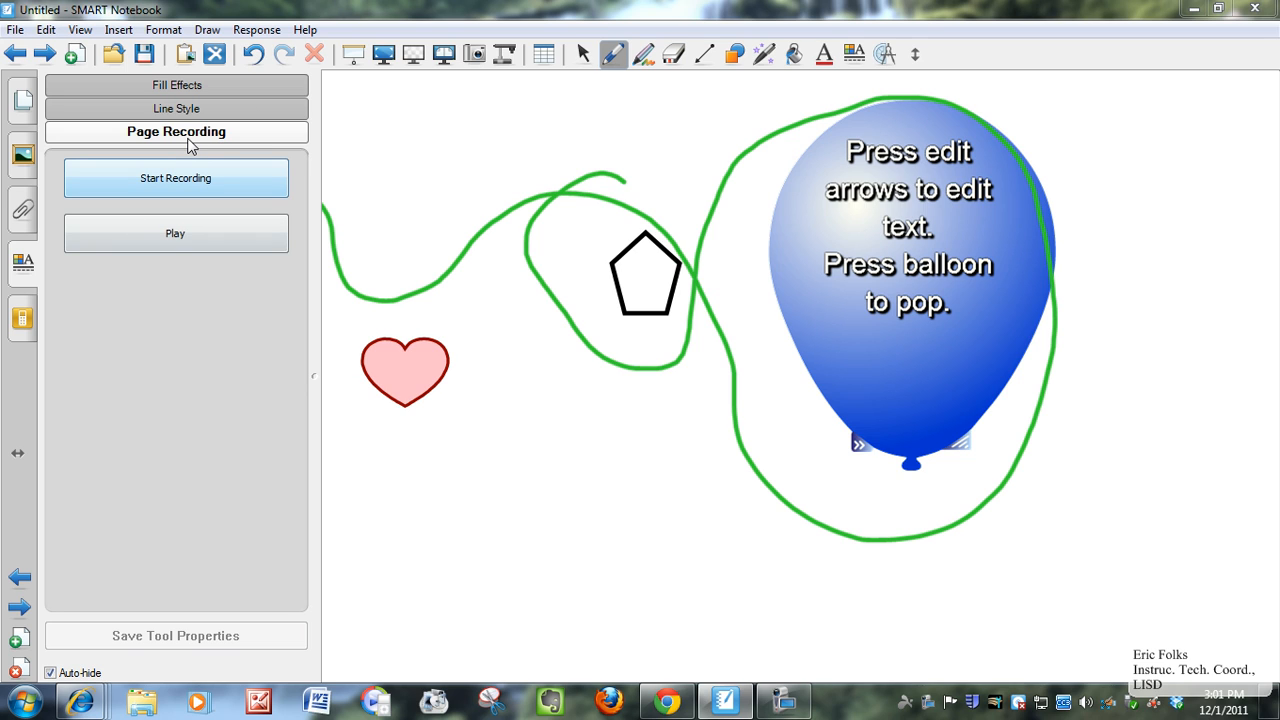
- Browse the page thumbnails and view the options available for page 7
{"action": "left_click", "coordinate": [25, 112]}
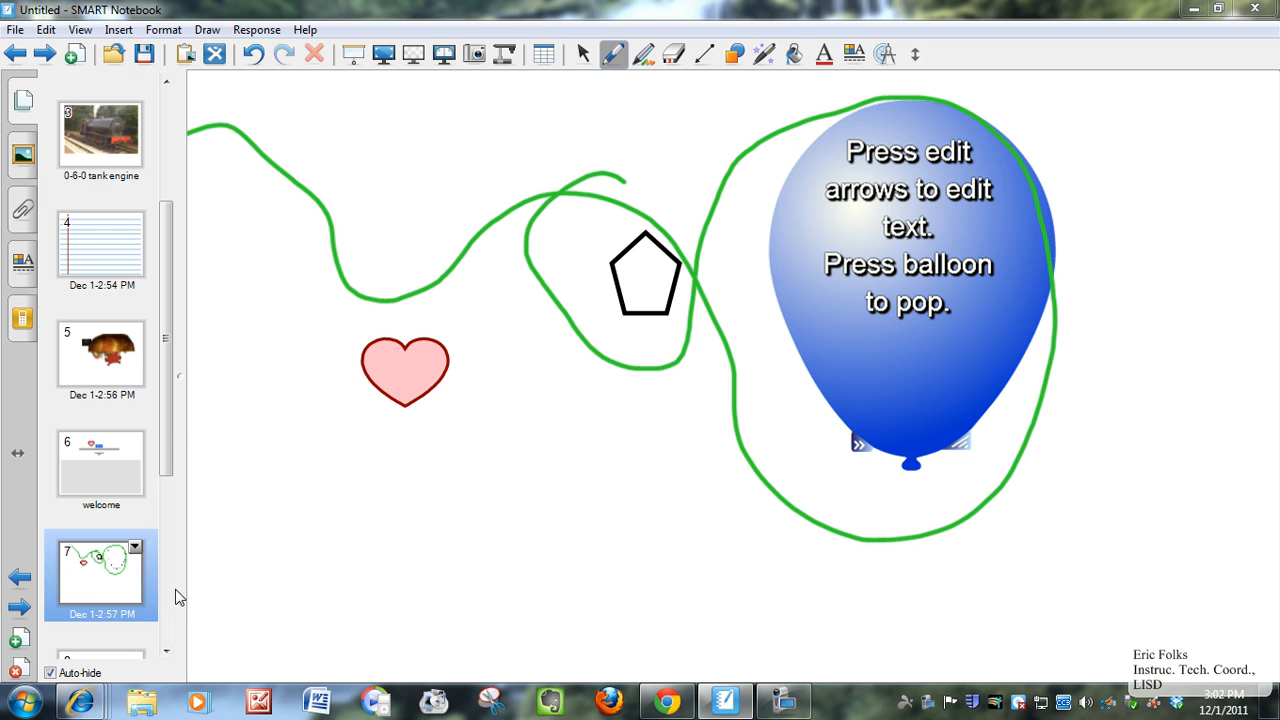
{"action": "left_click_drag", "start_coordinate": [173, 430], "coordinate": [171, 530]}
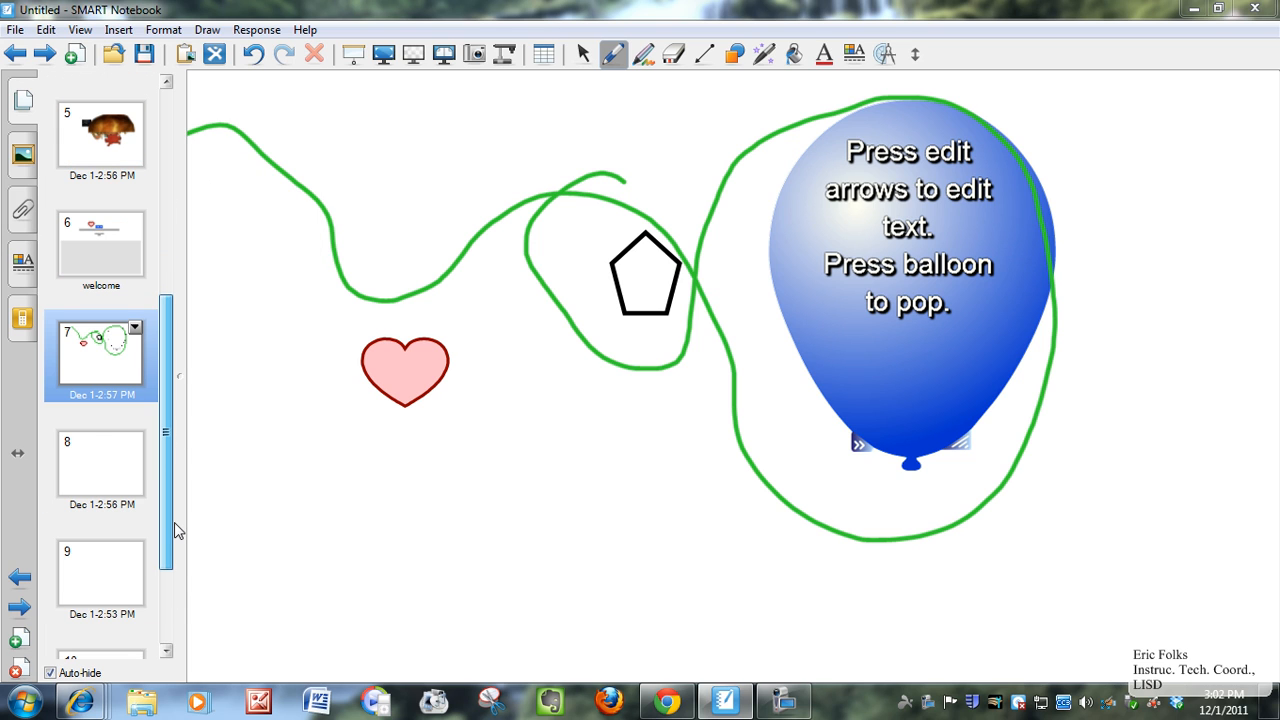
{"action": "left_click", "coordinate": [134, 330]}
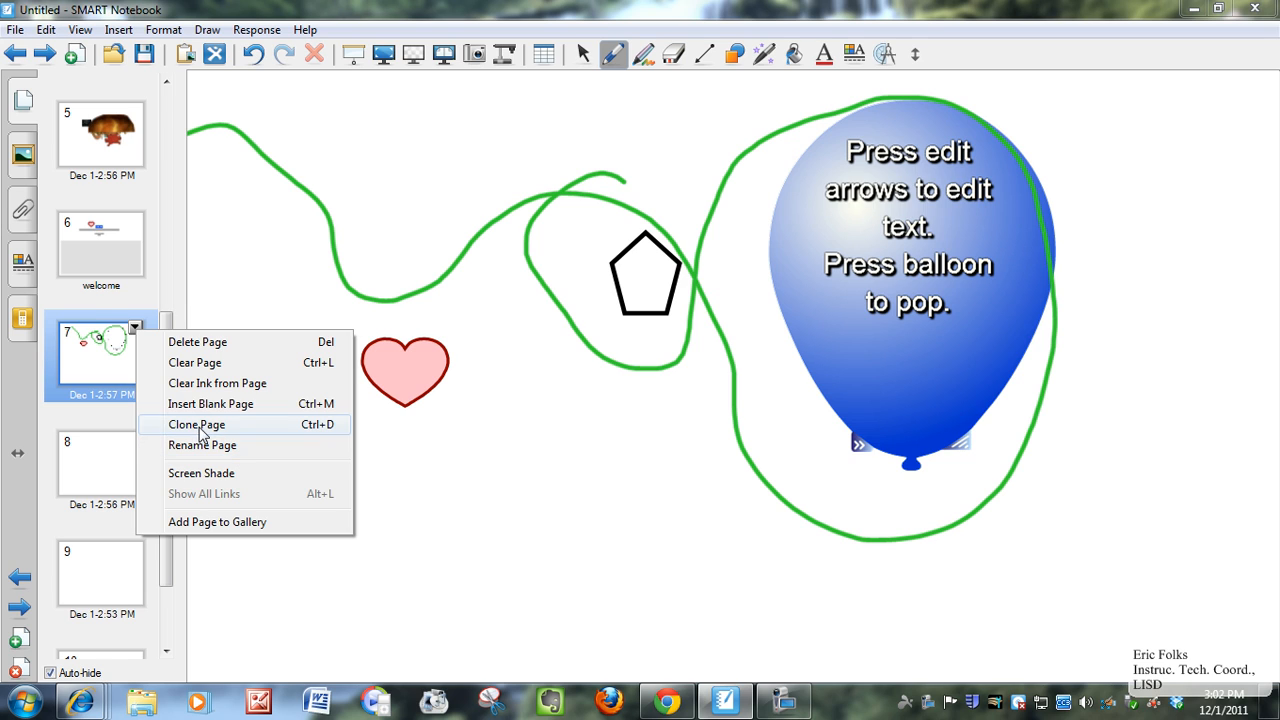
- Examine the pen's Line Style properties and its Fill Effects object transparency setting
{"action": "left_click", "coordinate": [24, 266]}
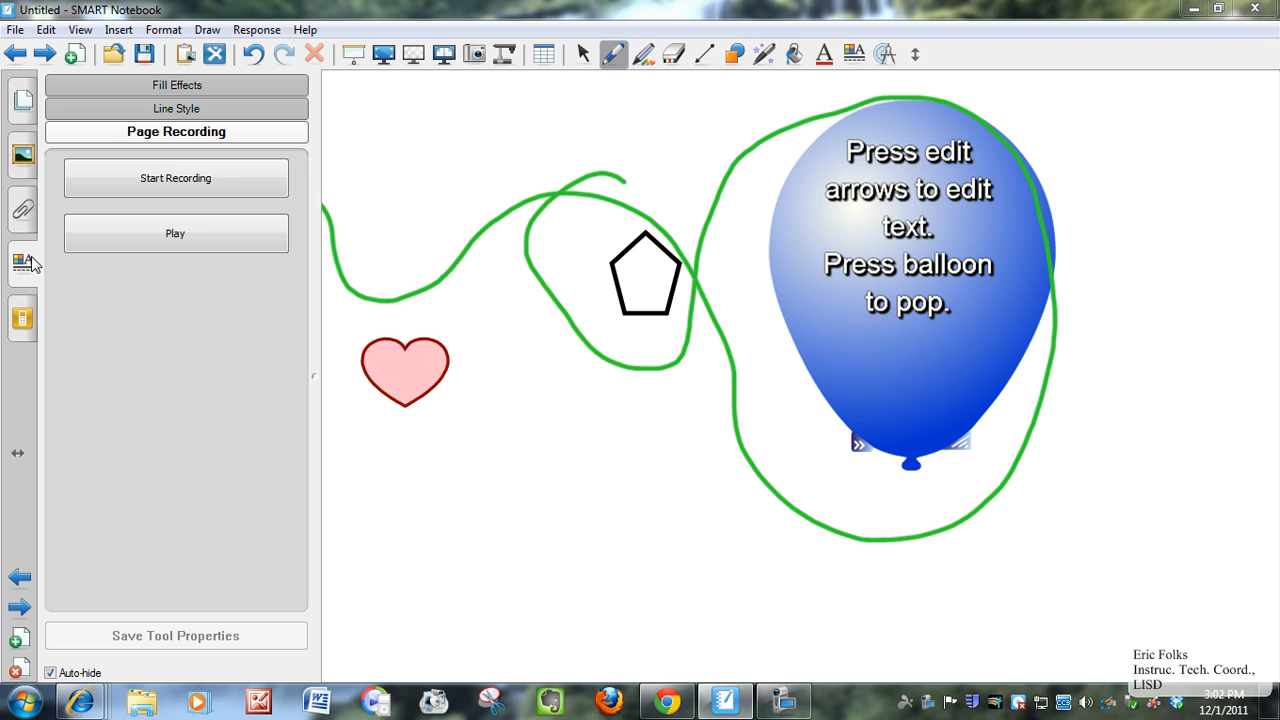
{"action": "left_click", "coordinate": [177, 108]}
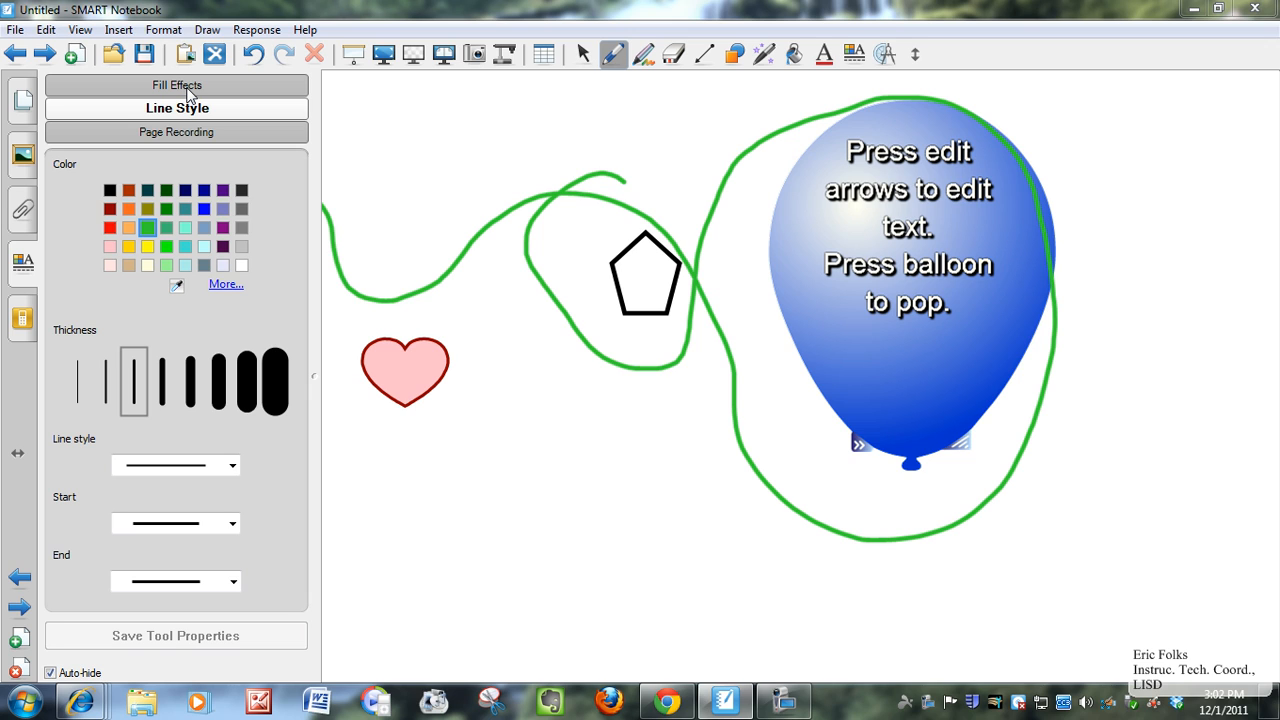
{"action": "left_click", "coordinate": [190, 88]}
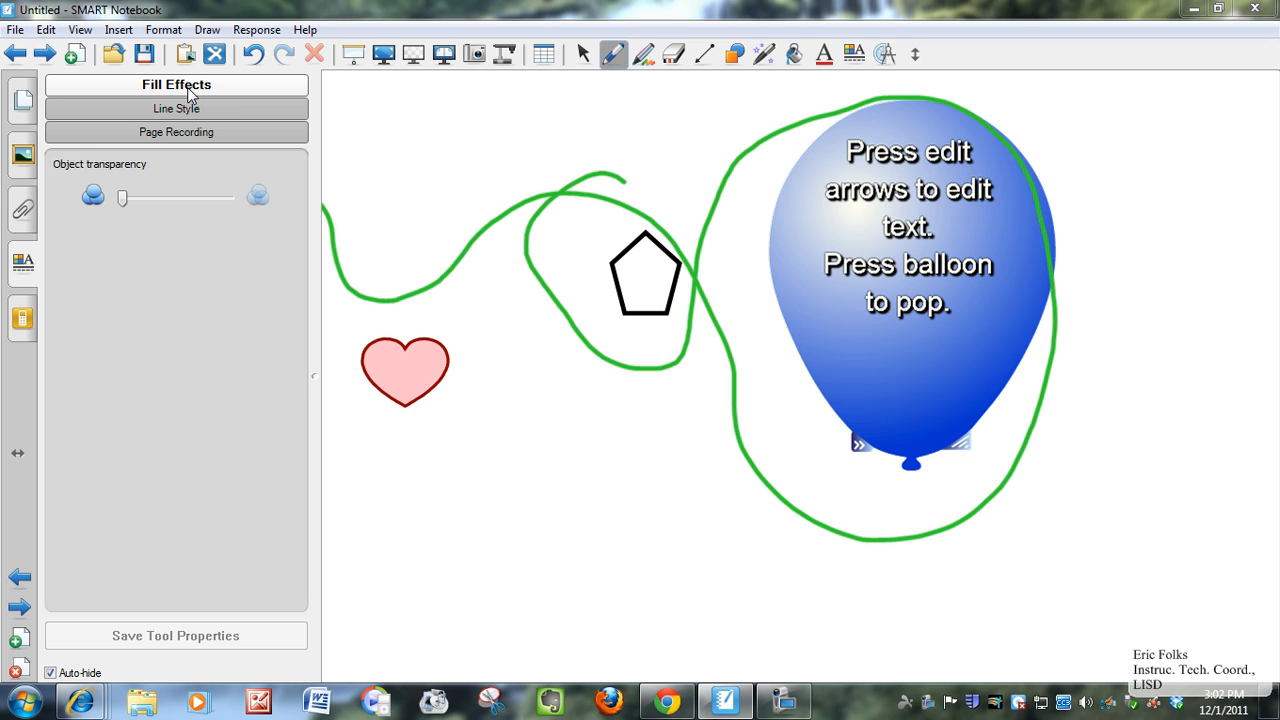
{"action": "mouse_move", "coordinate": [122, 198]}
{"action": "left_mouse_down"}
{"action": "mouse_move", "coordinate": [207, 203]}
{"action": "mouse_move", "coordinate": [122, 200]}
{"action": "left_mouse_up"}
- Set the pen's line style to blue with the thickest line and draw a short horizontal stroke below the heart
{"action": "left_click", "coordinate": [172, 112]}
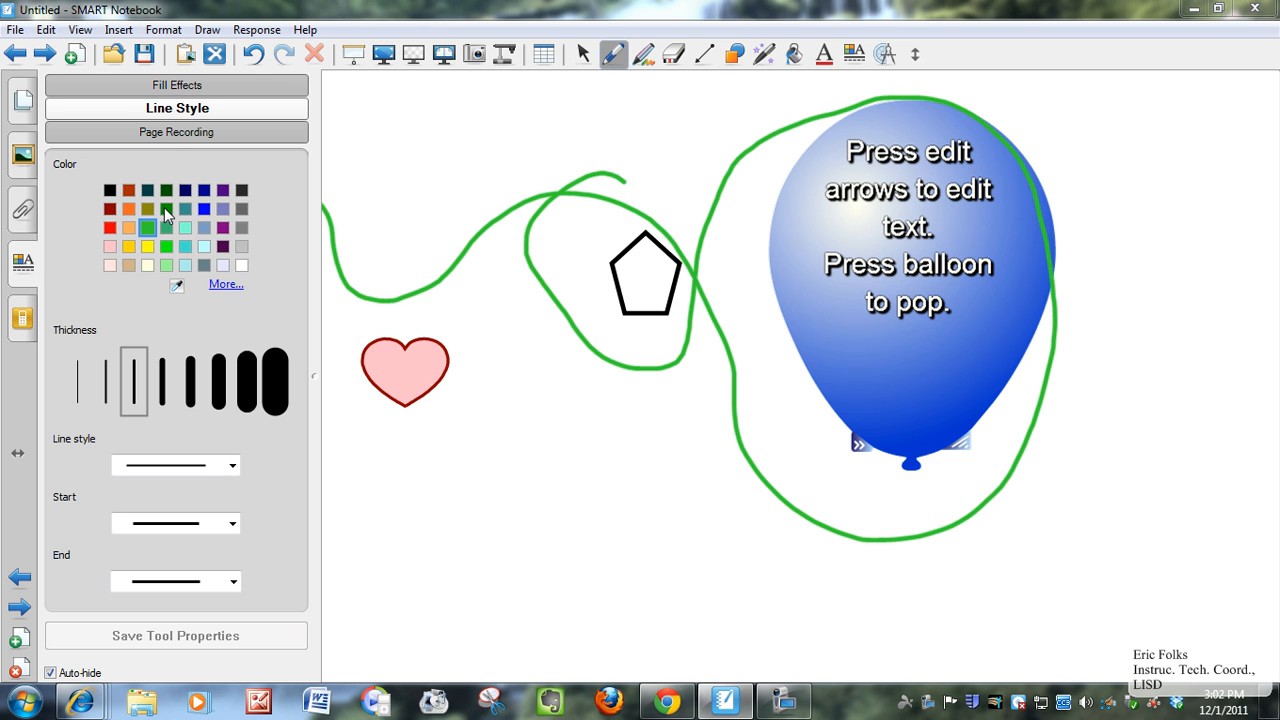
{"action": "left_click", "coordinate": [201, 209]}
{"action": "left_click", "coordinate": [274, 381]}
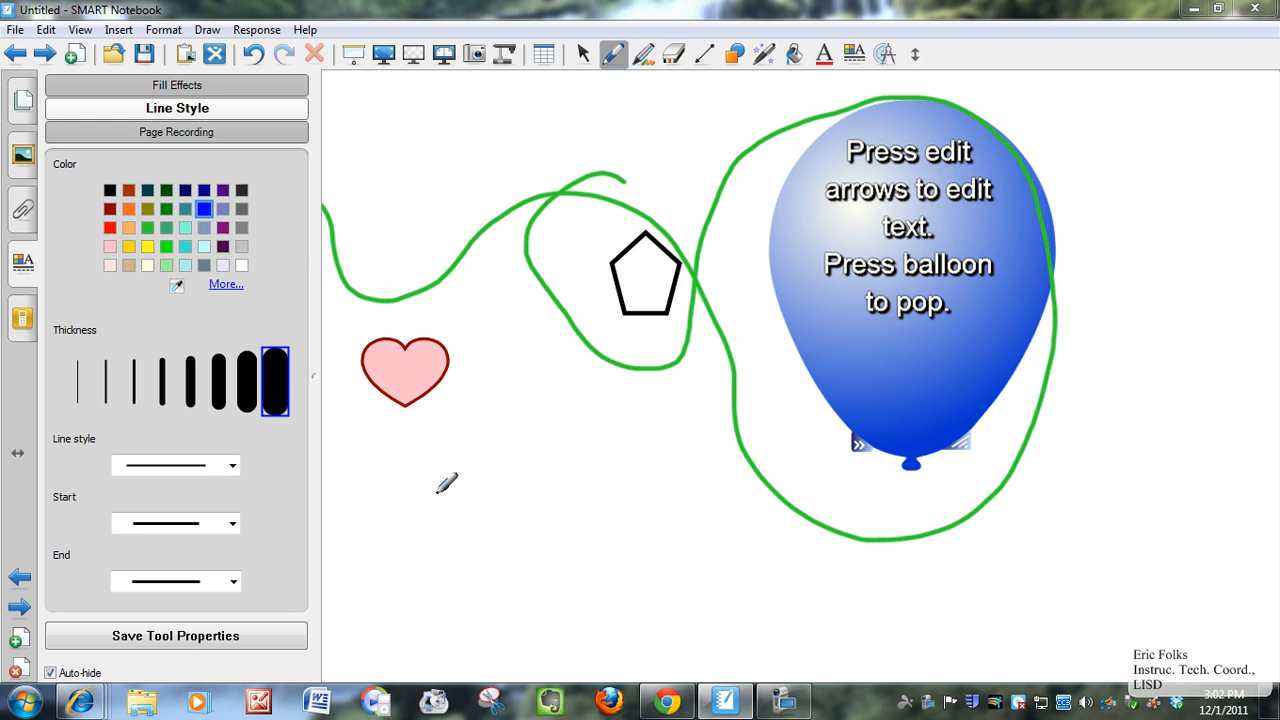
{"action": "left_click_drag", "start_coordinate": [438, 492], "coordinate": [552, 477]}
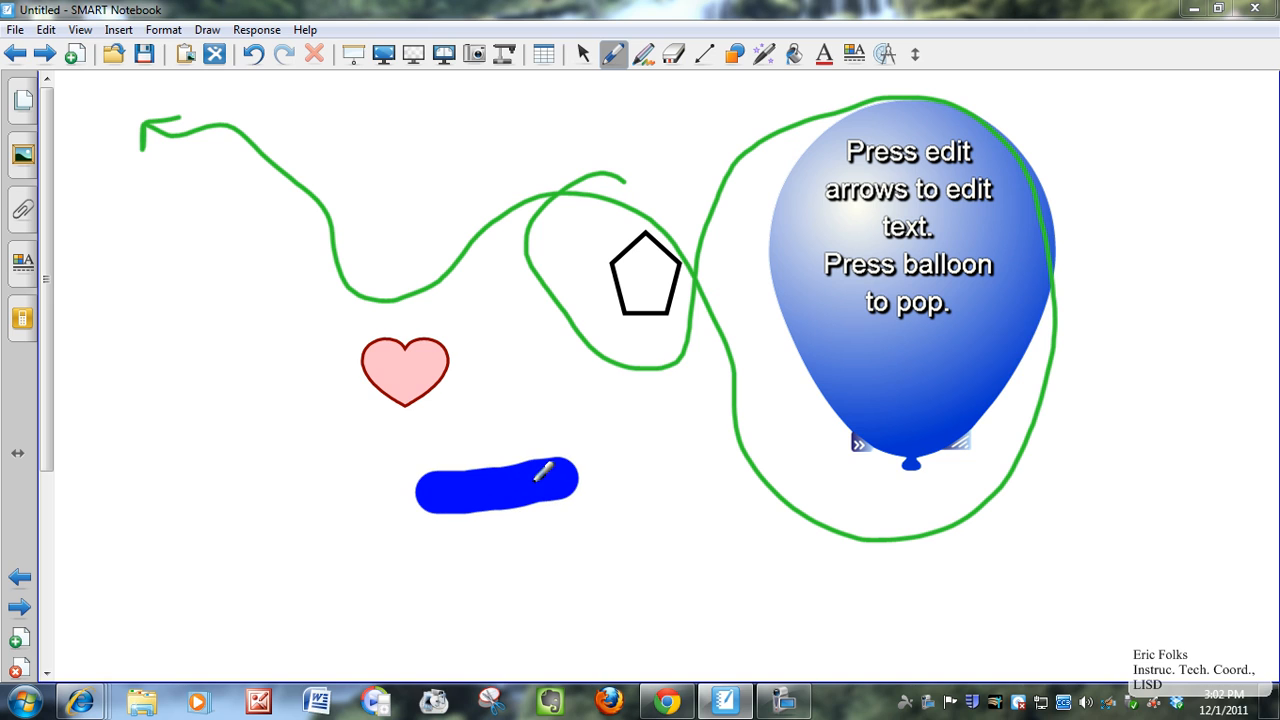
- Display the preset pen types and view the extended color choices for the line without picking one
{"action": "left_click", "coordinate": [22, 272]}
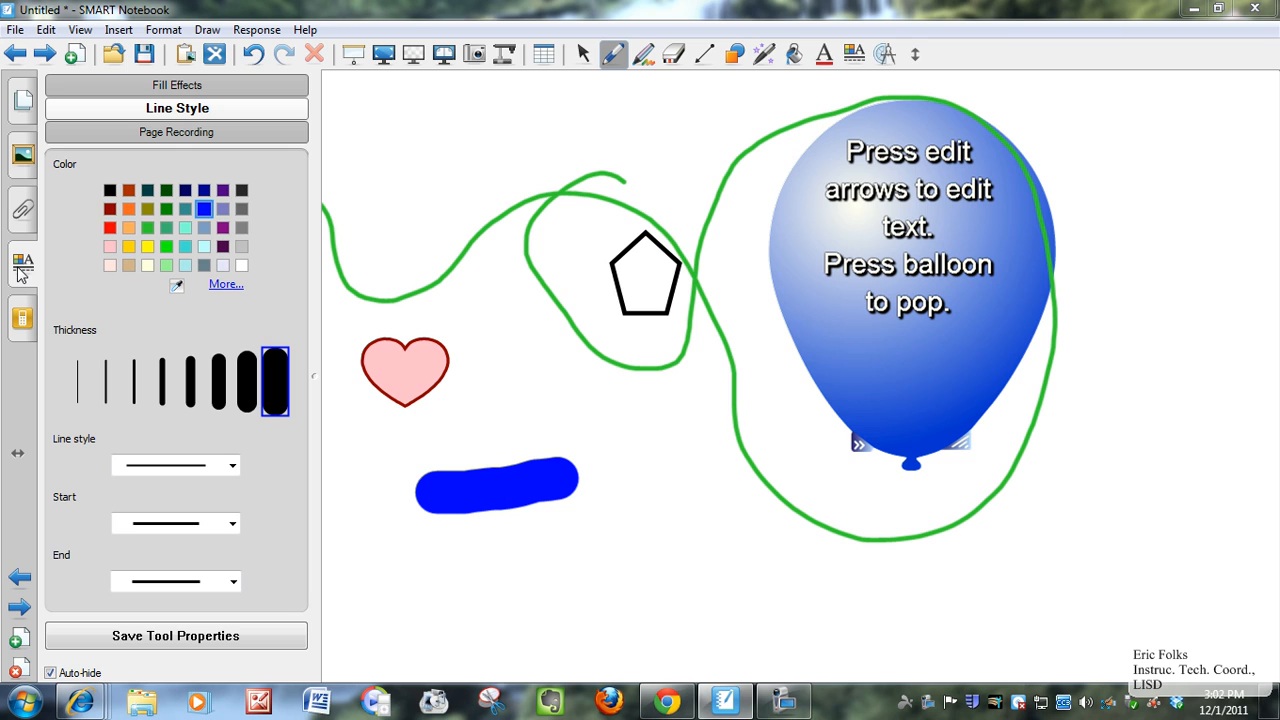
{"action": "left_click", "coordinate": [614, 58]}
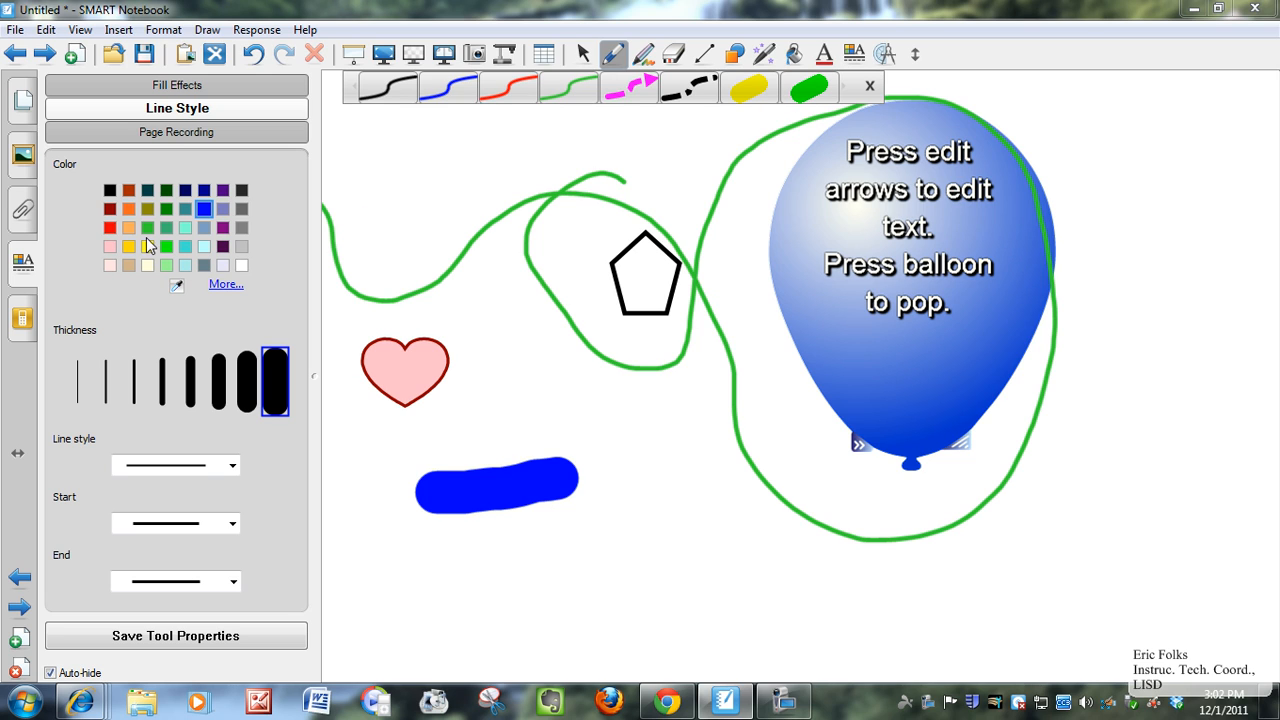
{"action": "left_click", "coordinate": [226, 285]}
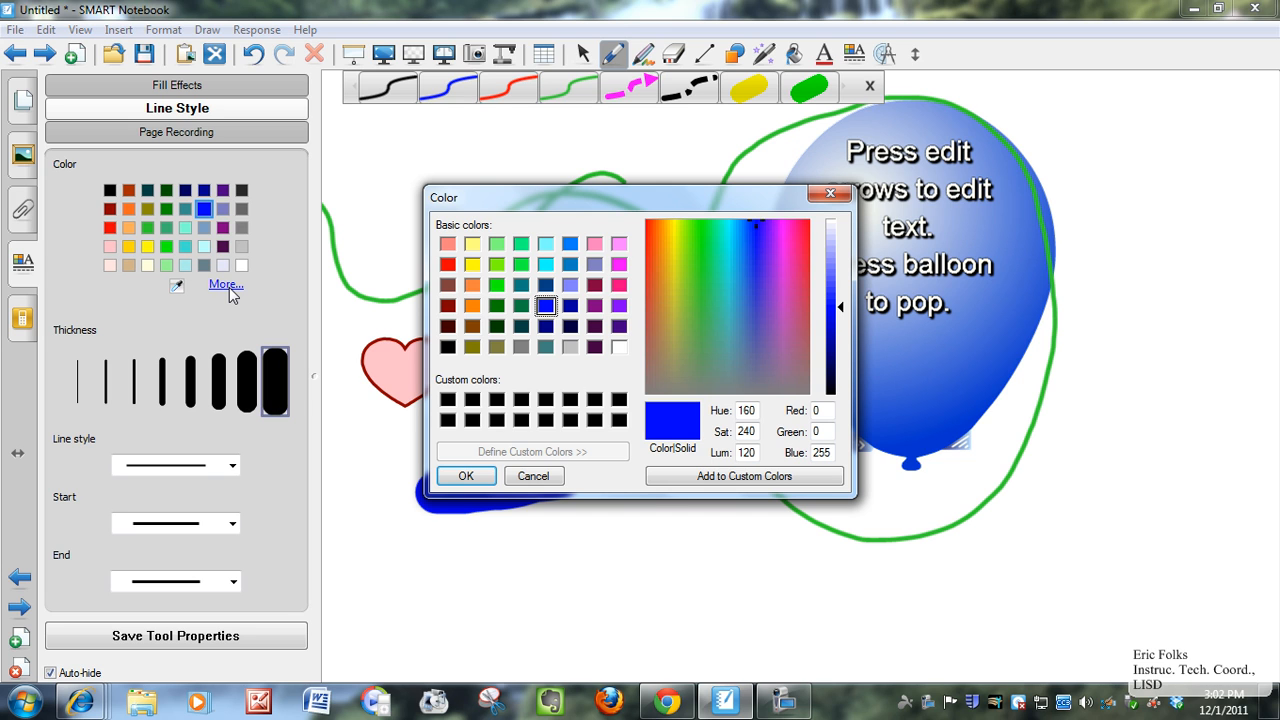
{"action": "left_click", "coordinate": [830, 192]}
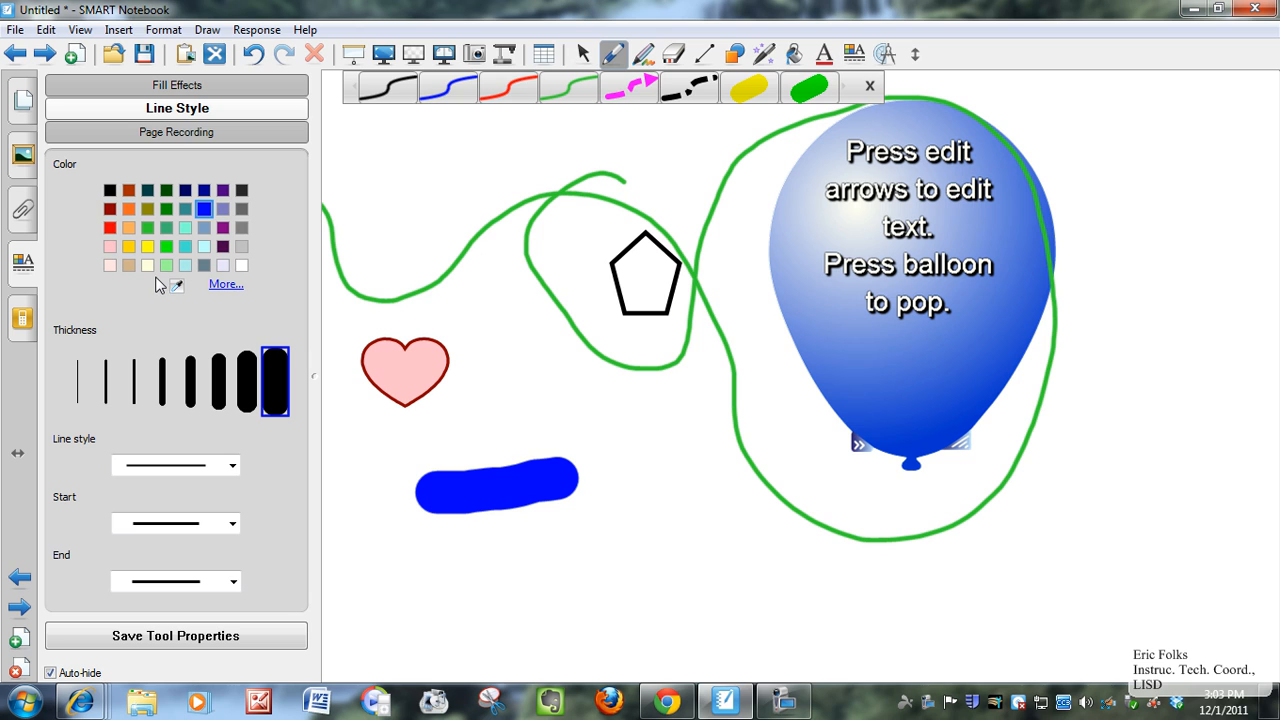
- Set the pen to the thinnest yellow dashed line and draw a looping scribble beside the heart
{"action": "left_click", "coordinate": [78, 385]}
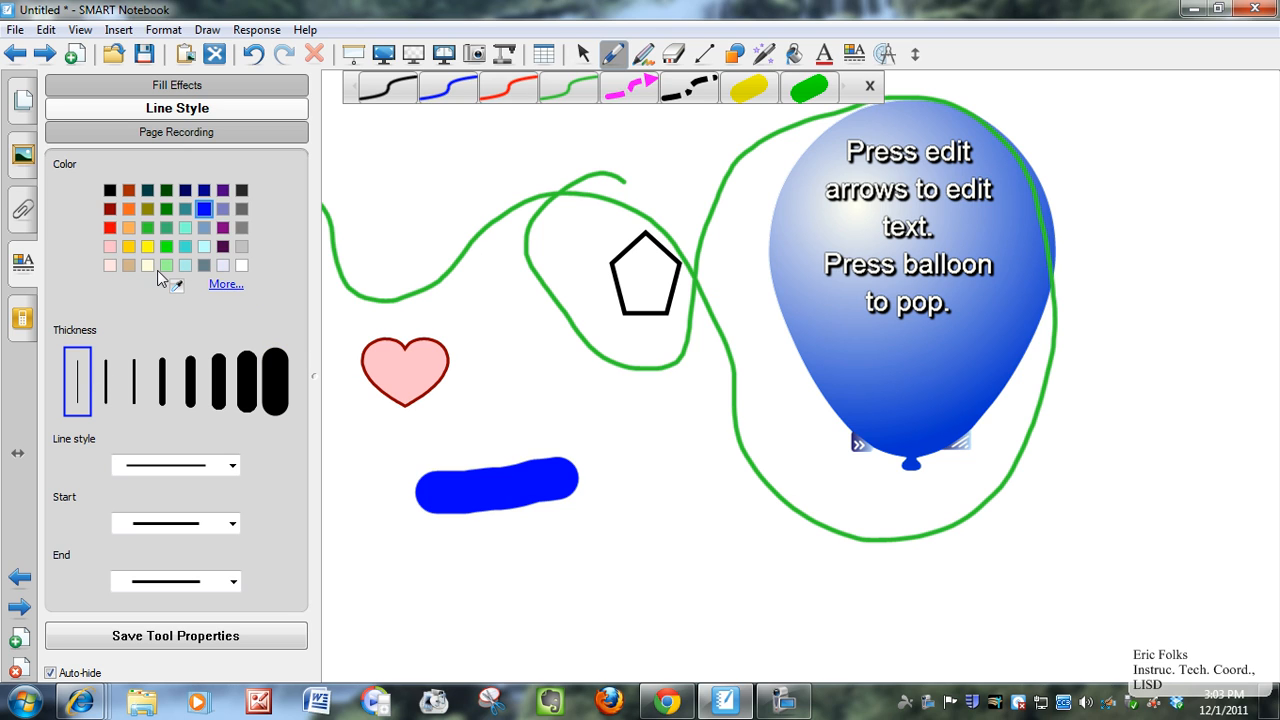
{"action": "left_click", "coordinate": [149, 247]}
{"action": "left_click", "coordinate": [232, 465]}
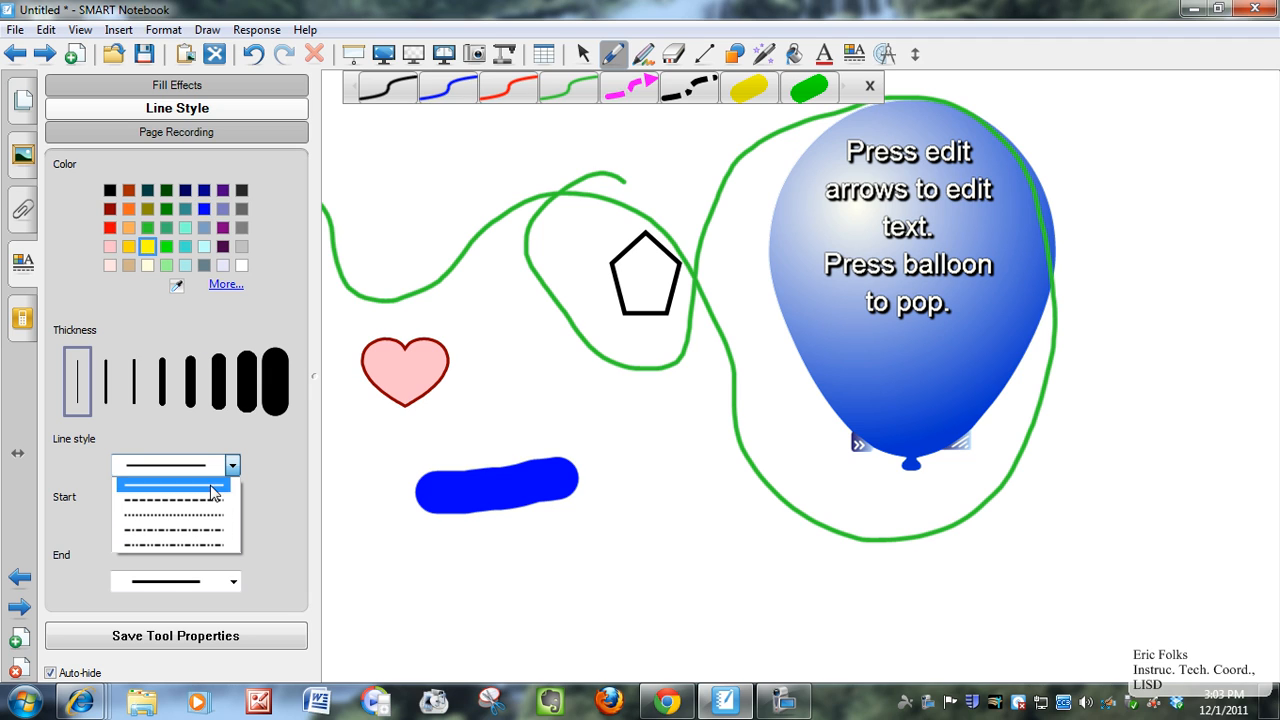
{"action": "left_click", "coordinate": [220, 500]}
{"action": "mouse_move", "coordinate": [440, 314]}
{"action": "left_mouse_down"}
{"action": "mouse_move", "coordinate": [456, 345]}
{"action": "mouse_move", "coordinate": [522, 392]}
{"action": "mouse_move", "coordinate": [482, 342]}
{"action": "mouse_move", "coordinate": [446, 418]}
{"action": "mouse_move", "coordinate": [476, 298]}
{"action": "mouse_move", "coordinate": [463, 290]}
{"action": "left_mouse_up"}
- Choose the preset yellow highlighter pen and highlight over the upper part of the pentagon
{"action": "left_click", "coordinate": [28, 266]}
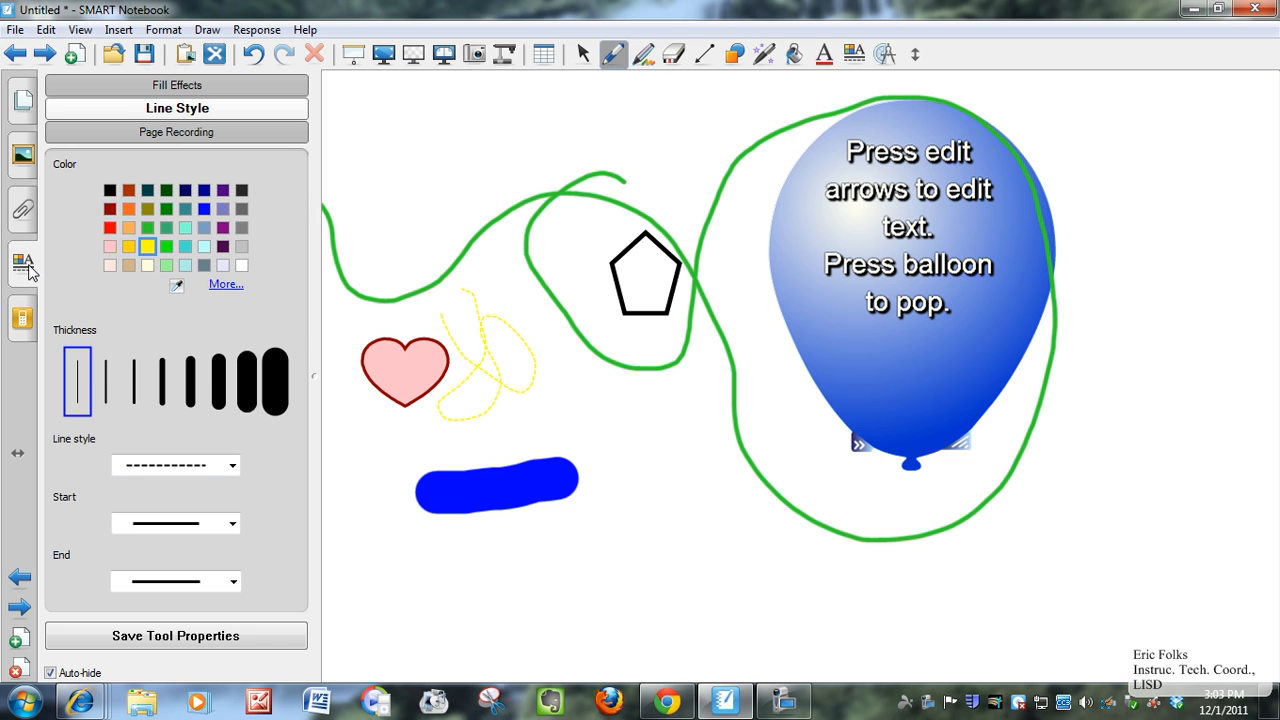
{"action": "left_click", "coordinate": [613, 56]}
{"action": "left_click", "coordinate": [762, 90]}
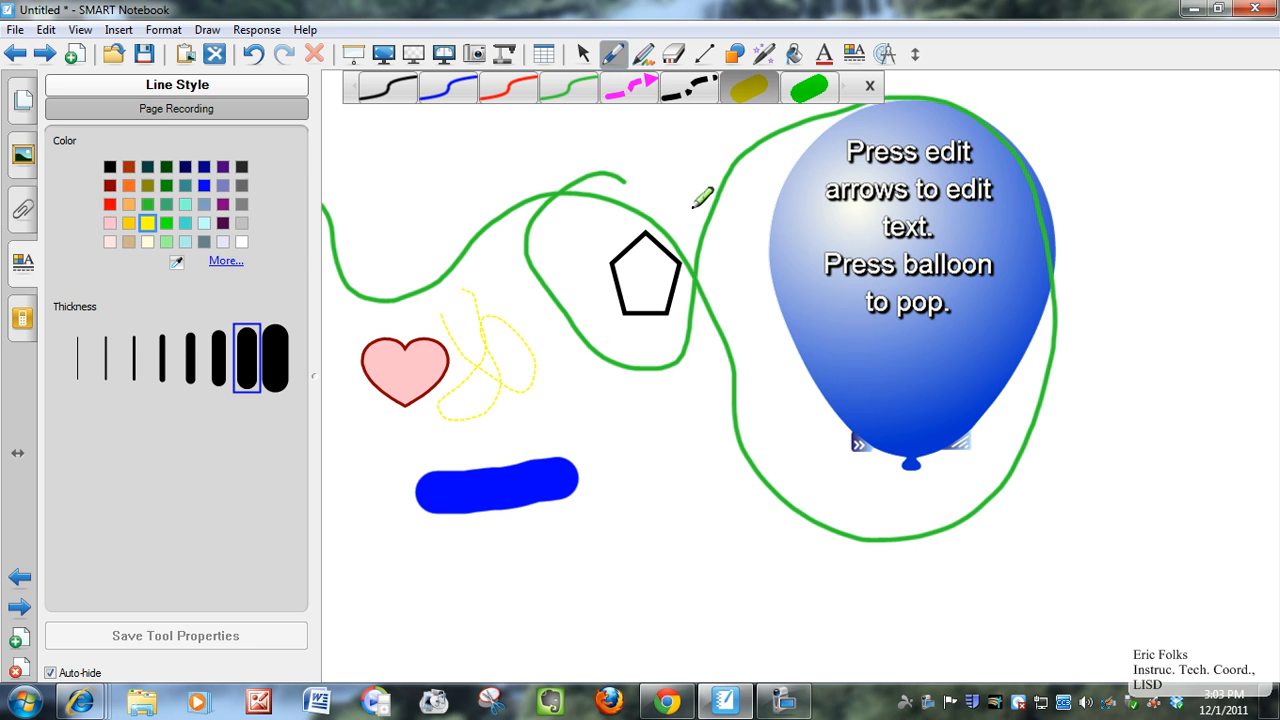
{"action": "mouse_move", "coordinate": [664, 229]}
{"action": "left_mouse_down"}
{"action": "mouse_move", "coordinate": [625, 258]}
{"action": "mouse_move", "coordinate": [665, 245]}
{"action": "mouse_move", "coordinate": [640, 264]}
{"action": "left_mouse_up"}
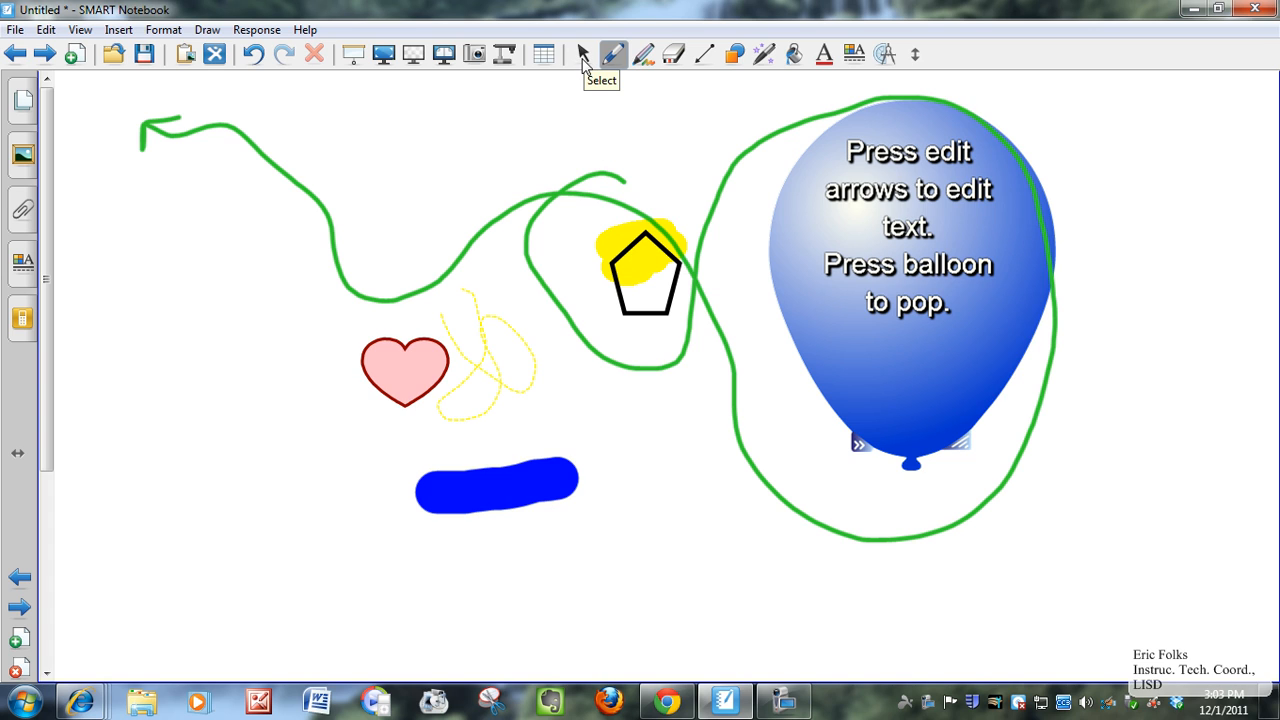
- Select the yellow highlighter stroke on the pentagon and change its color to light turquoise
{"action": "left_click", "coordinate": [585, 62]}
{"action": "left_click", "coordinate": [638, 258]}
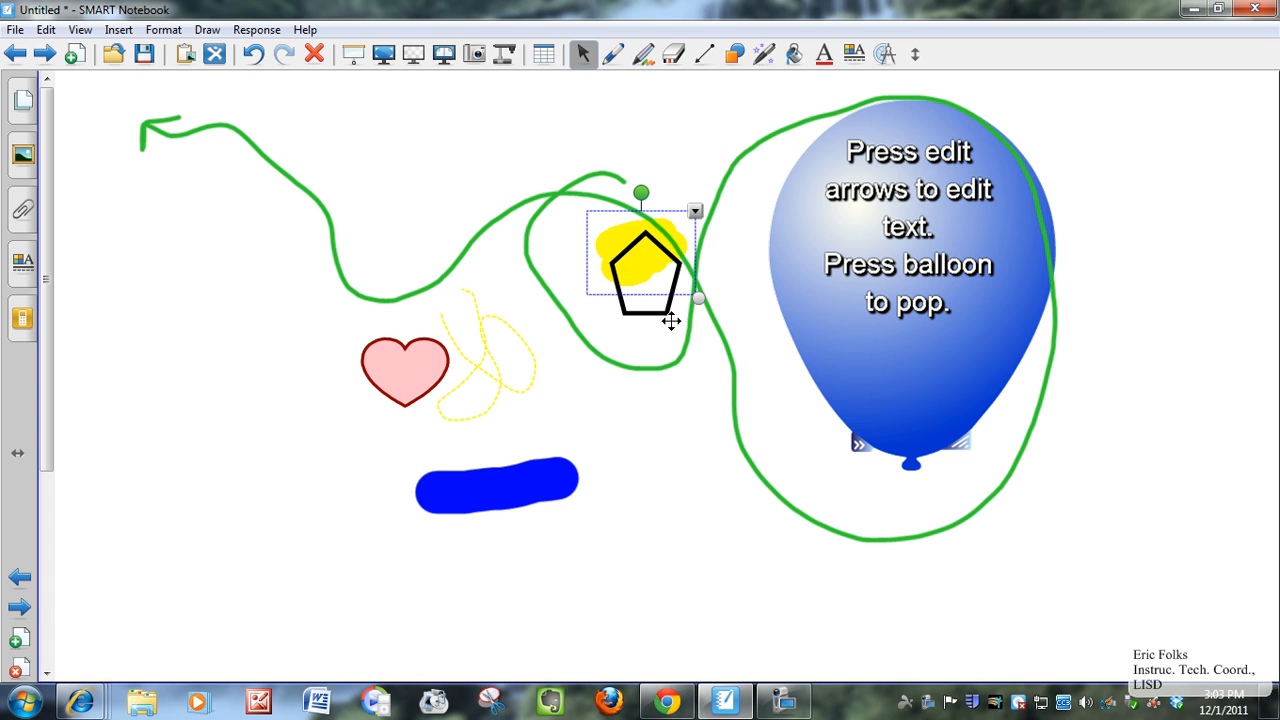
{"action": "left_click", "coordinate": [23, 262]}
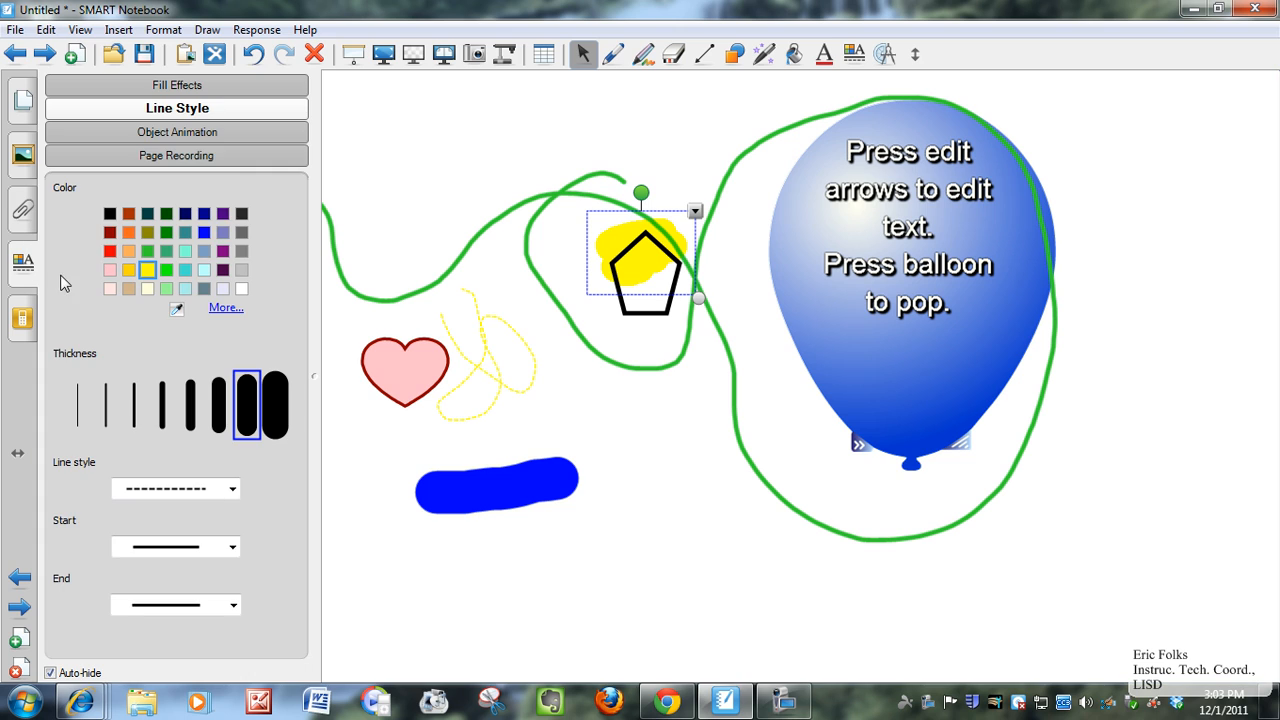
{"action": "left_click", "coordinate": [185, 252]}
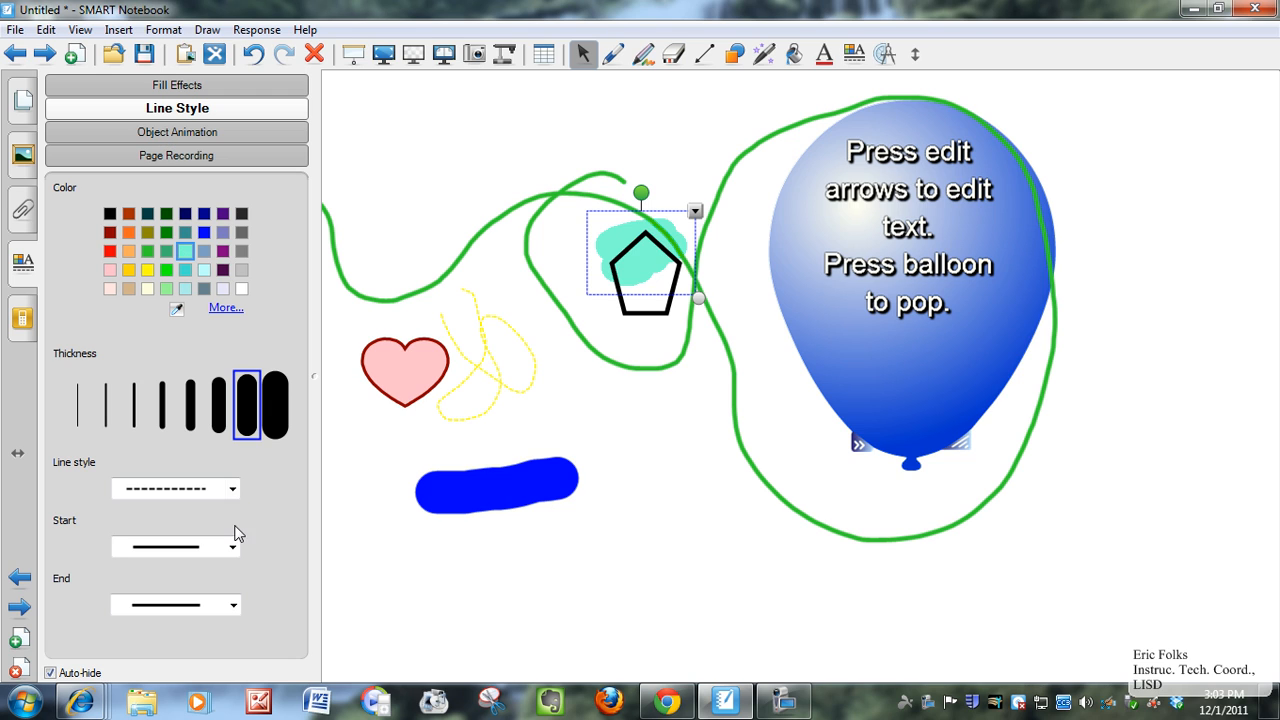
- Set the highlighter stroke's line style to dotted and its start to the square end
{"action": "left_click", "coordinate": [230, 489]}
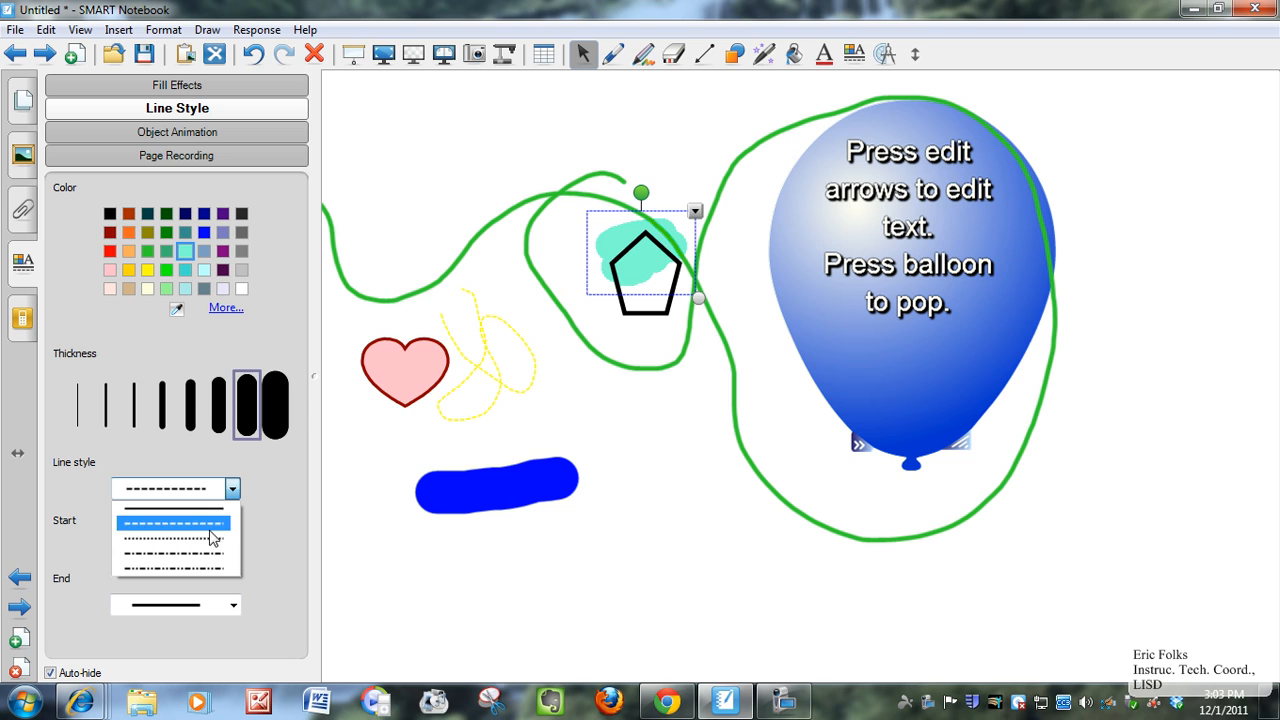
{"action": "left_click", "coordinate": [211, 541]}
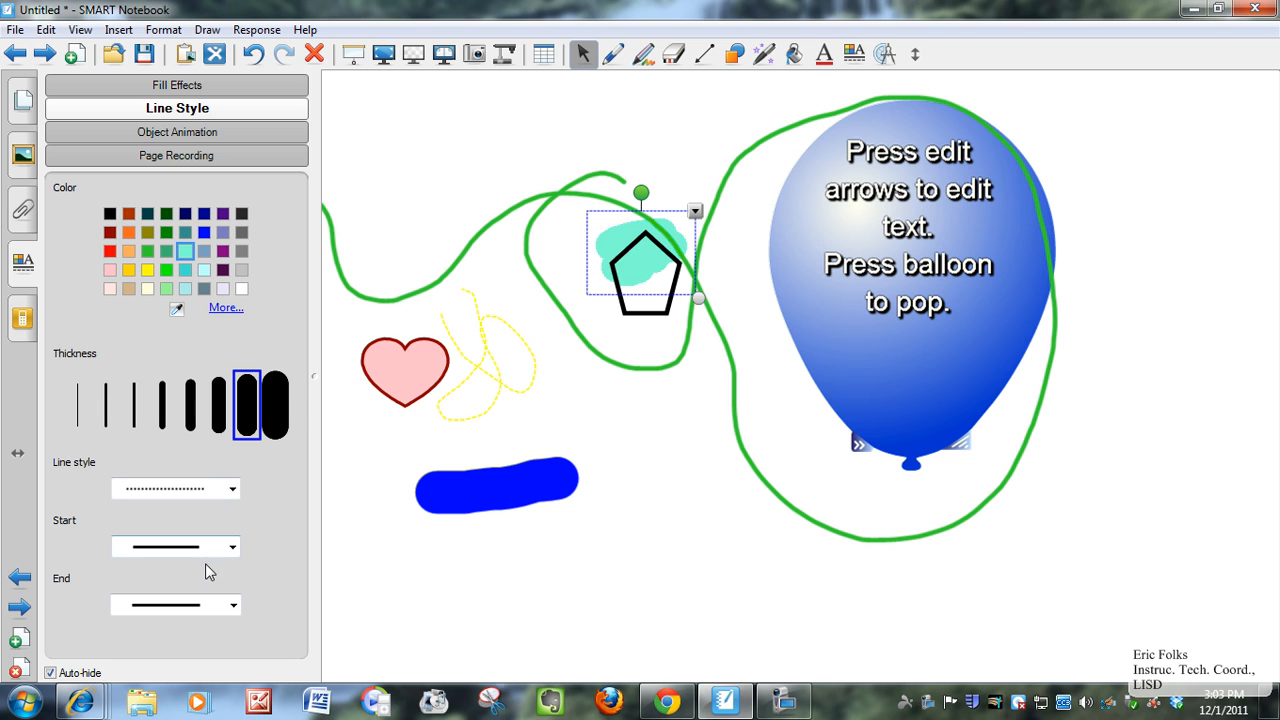
{"action": "left_click", "coordinate": [231, 550]}
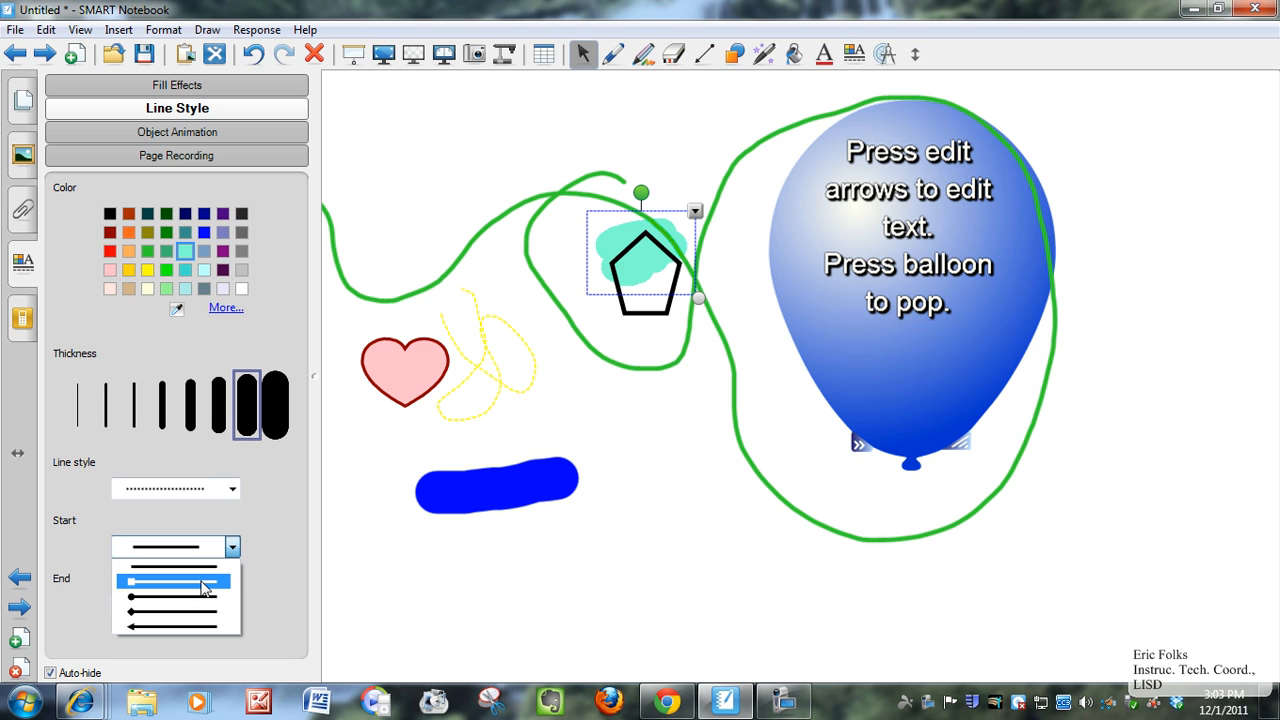
{"action": "left_click", "coordinate": [203, 587]}
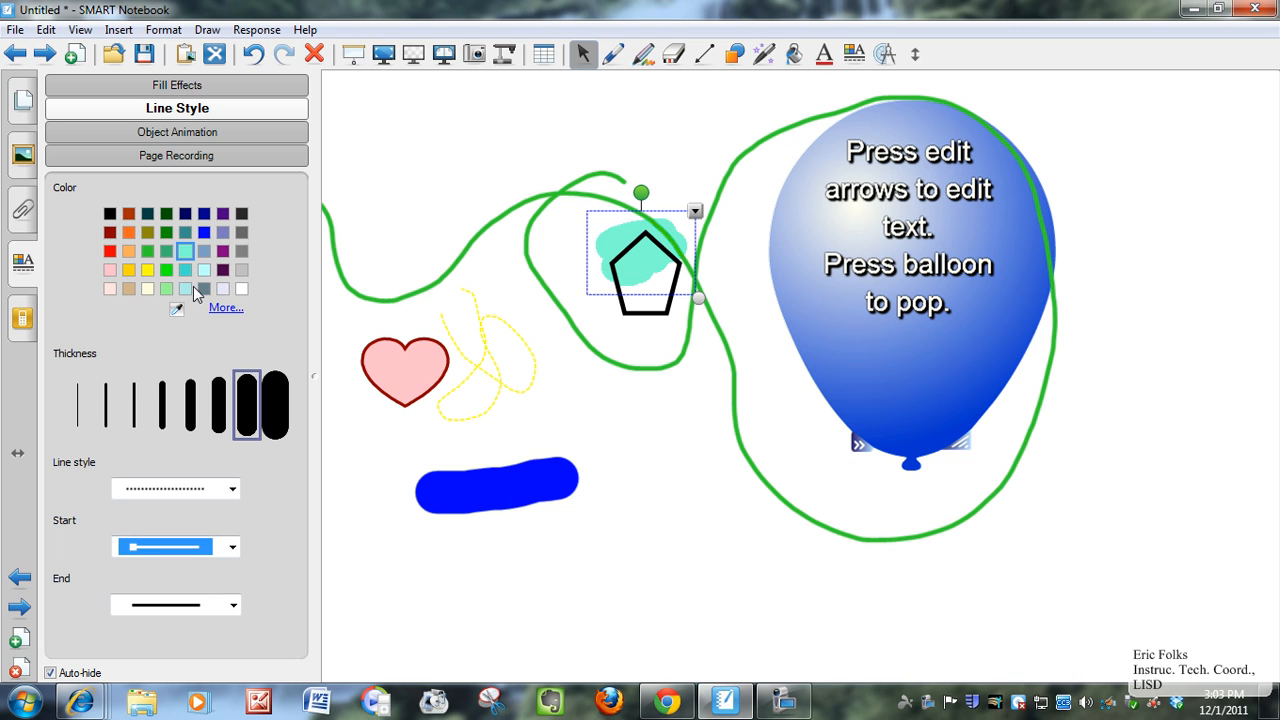
- Recolor the highlighter stroke purple and then dark green, and deselect it
{"action": "left_click", "coordinate": [222, 251]}
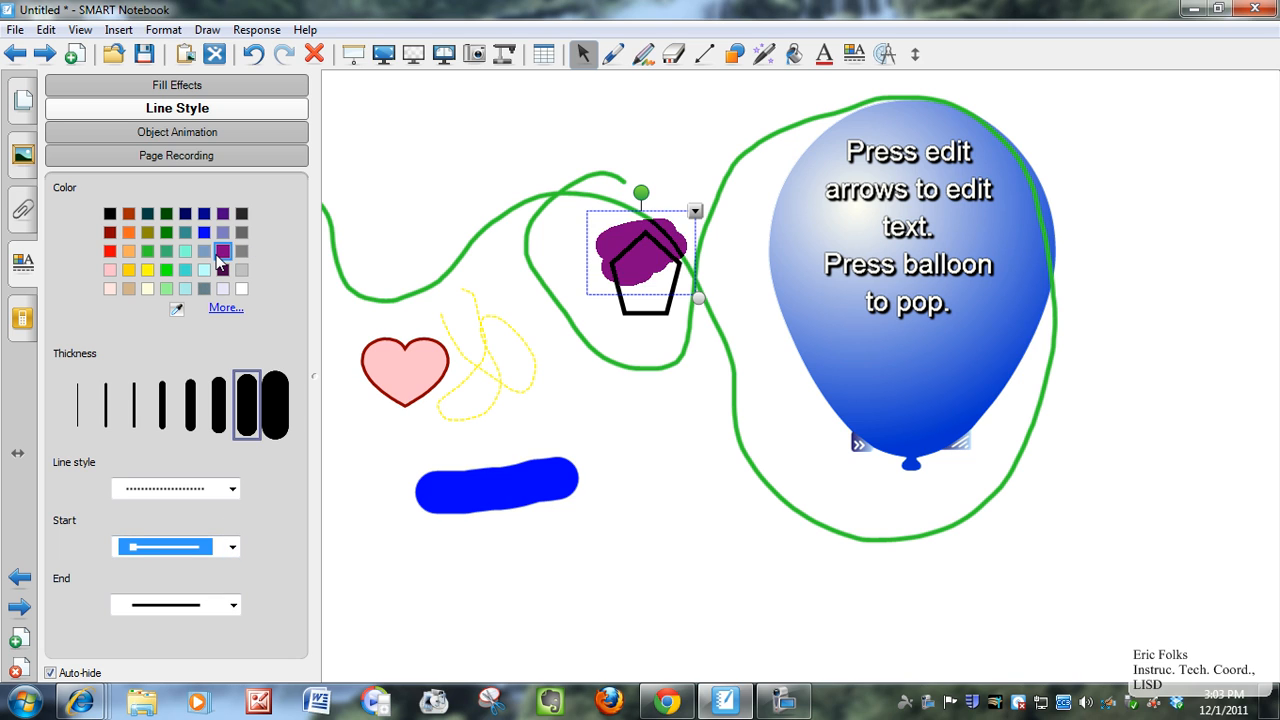
{"action": "left_click", "coordinate": [166, 232]}
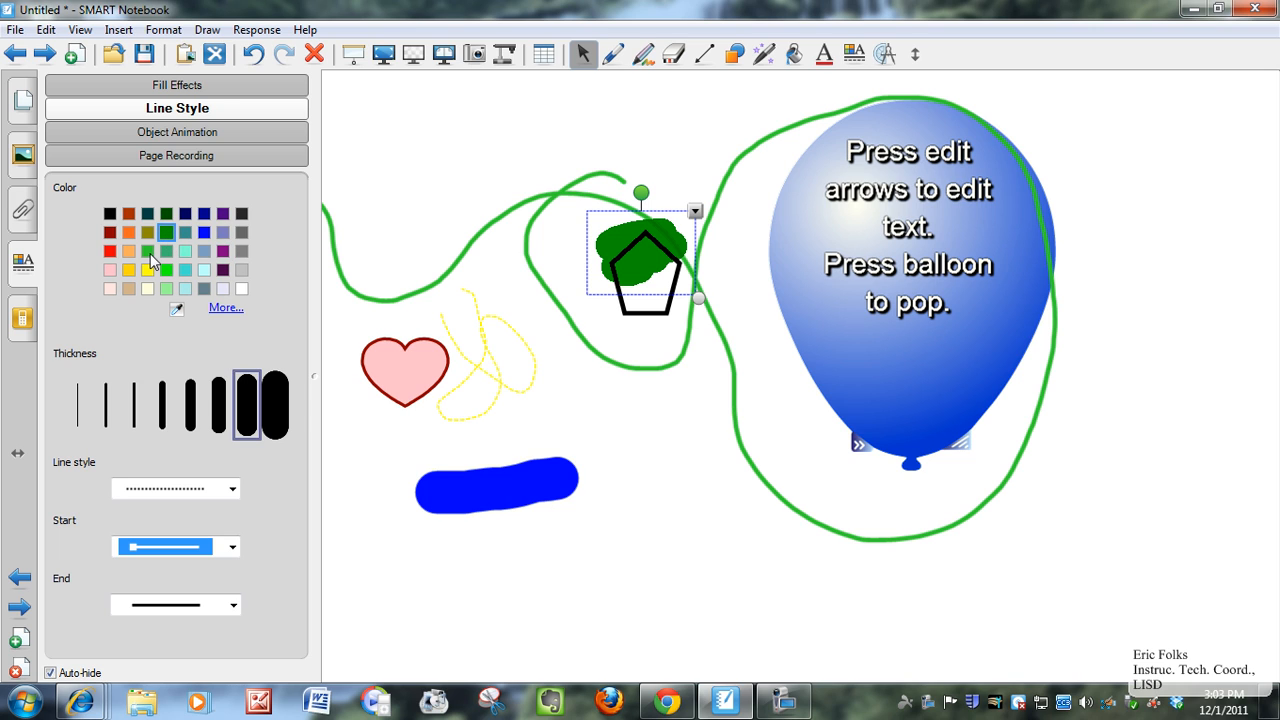
{"action": "left_click", "coordinate": [414, 172]}
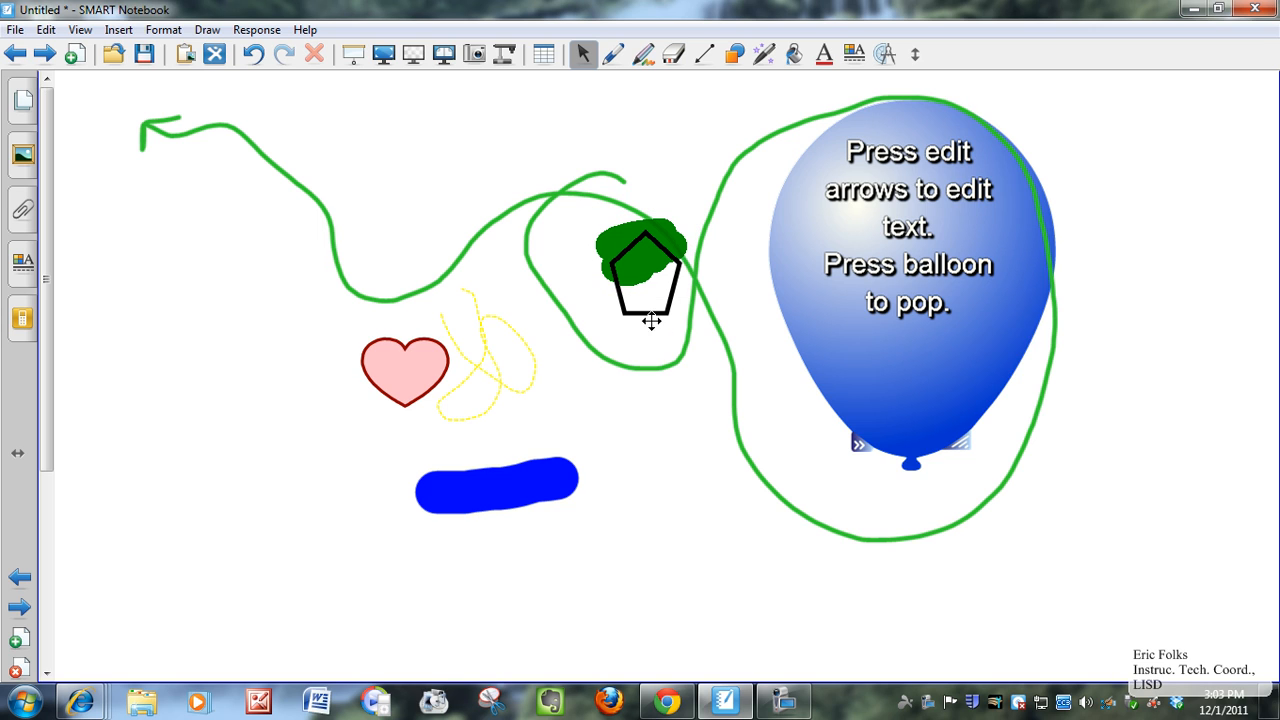
- Move the pentagon out of the green loop to above the curved line and give it a solid blue fill
{"action": "left_click_drag", "start_coordinate": [612, 311], "coordinate": [424, 207]}
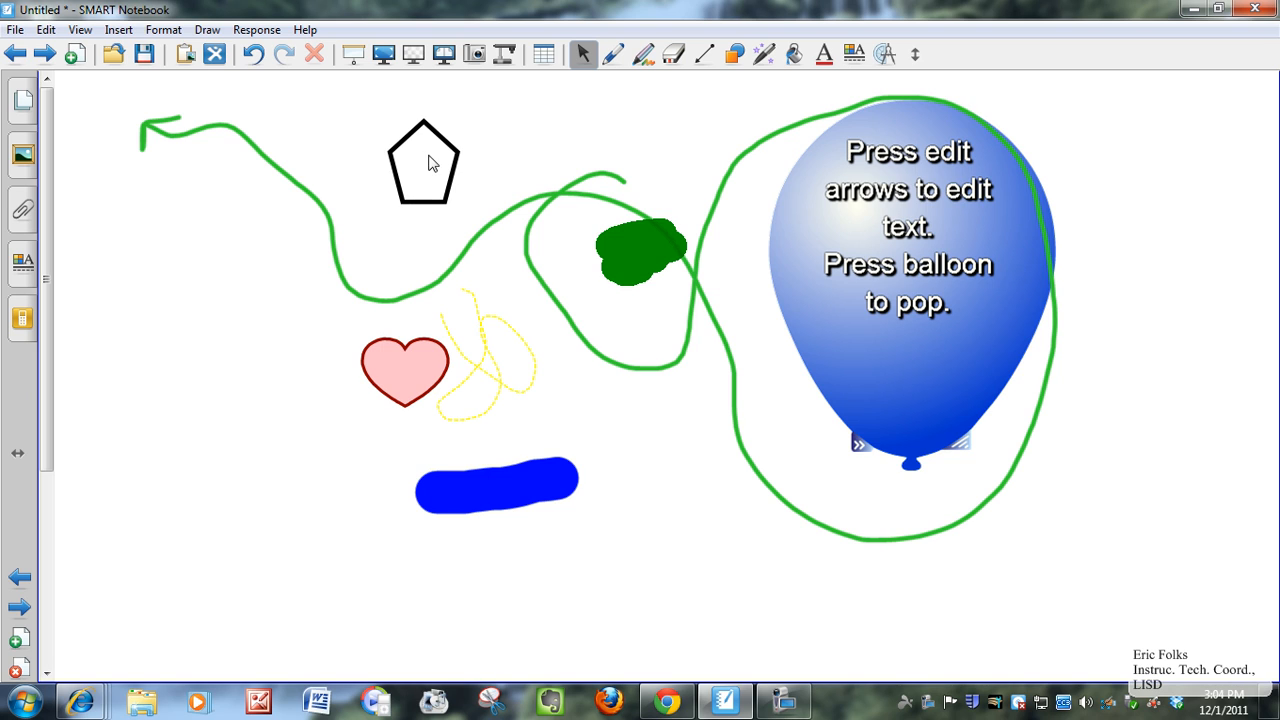
{"action": "left_click_drag", "start_coordinate": [451, 184], "coordinate": [507, 162]}
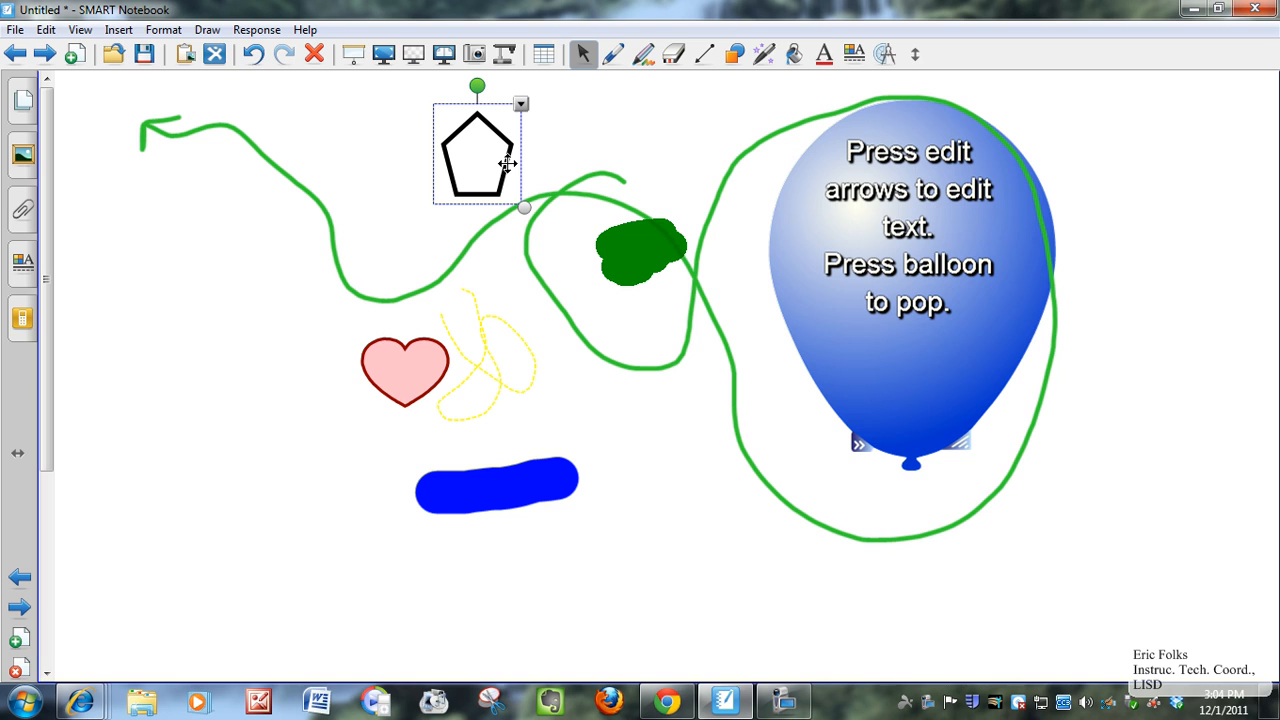
{"action": "left_click", "coordinate": [24, 263]}
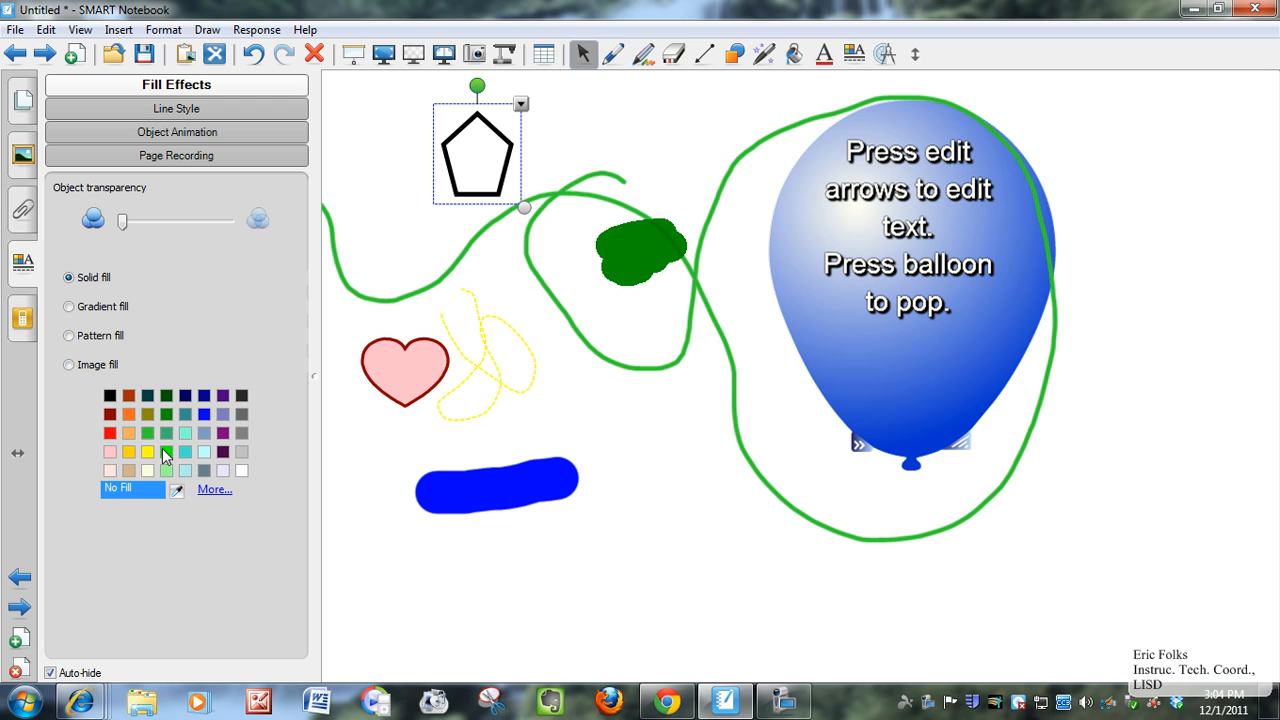
{"action": "left_click", "coordinate": [204, 414]}
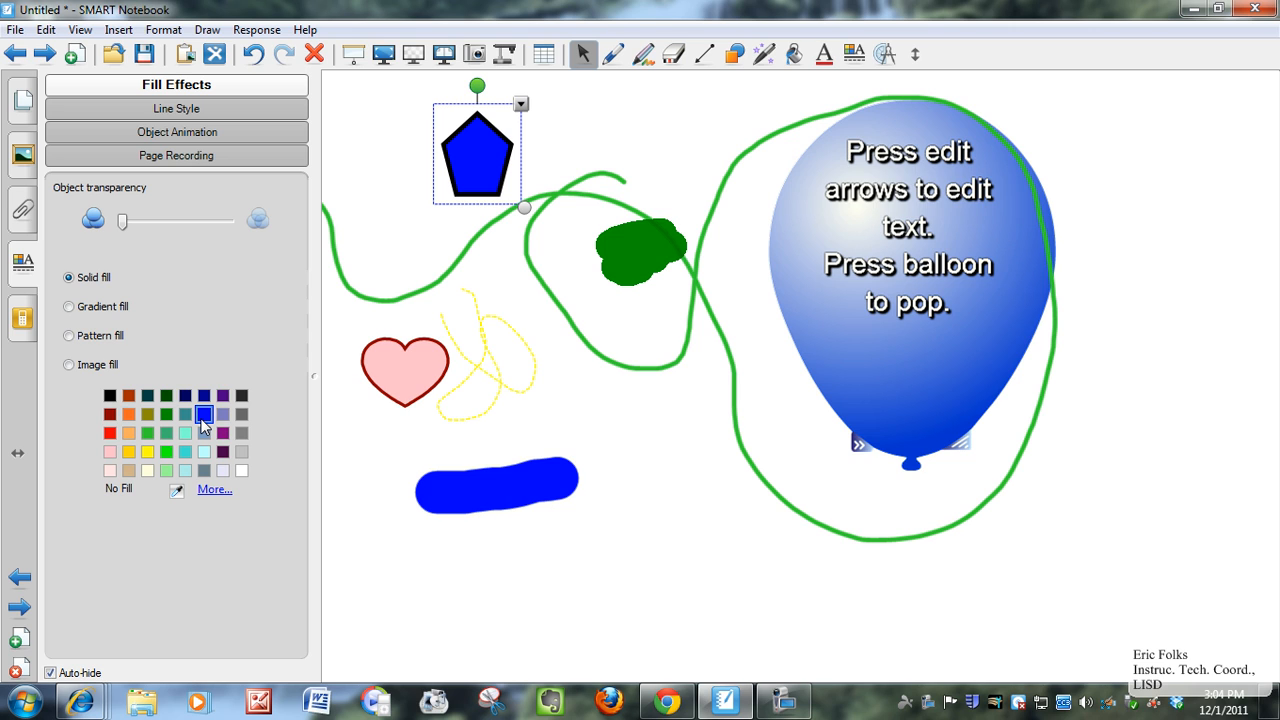
- Color the pentagon's outline red, try two heavier thicknesses, and set it to the fourth-thinnest line thickness
{"action": "left_click", "coordinate": [188, 107]}
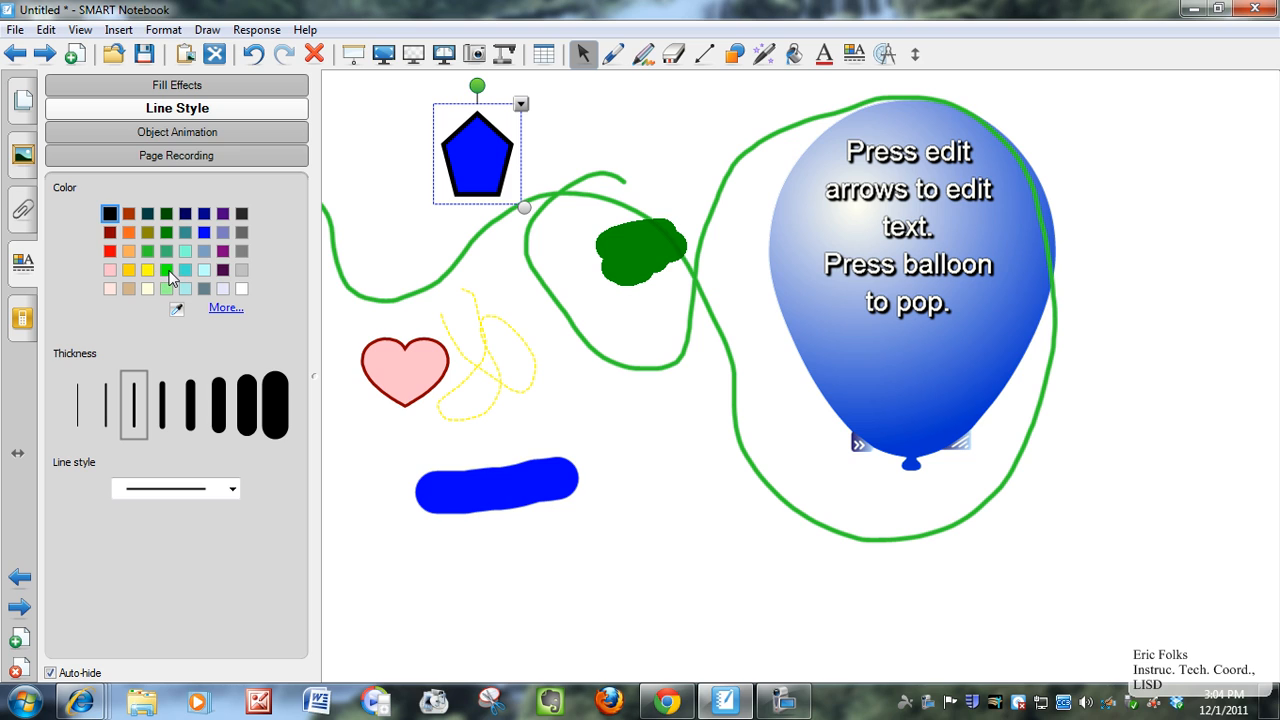
{"action": "left_click", "coordinate": [110, 252]}
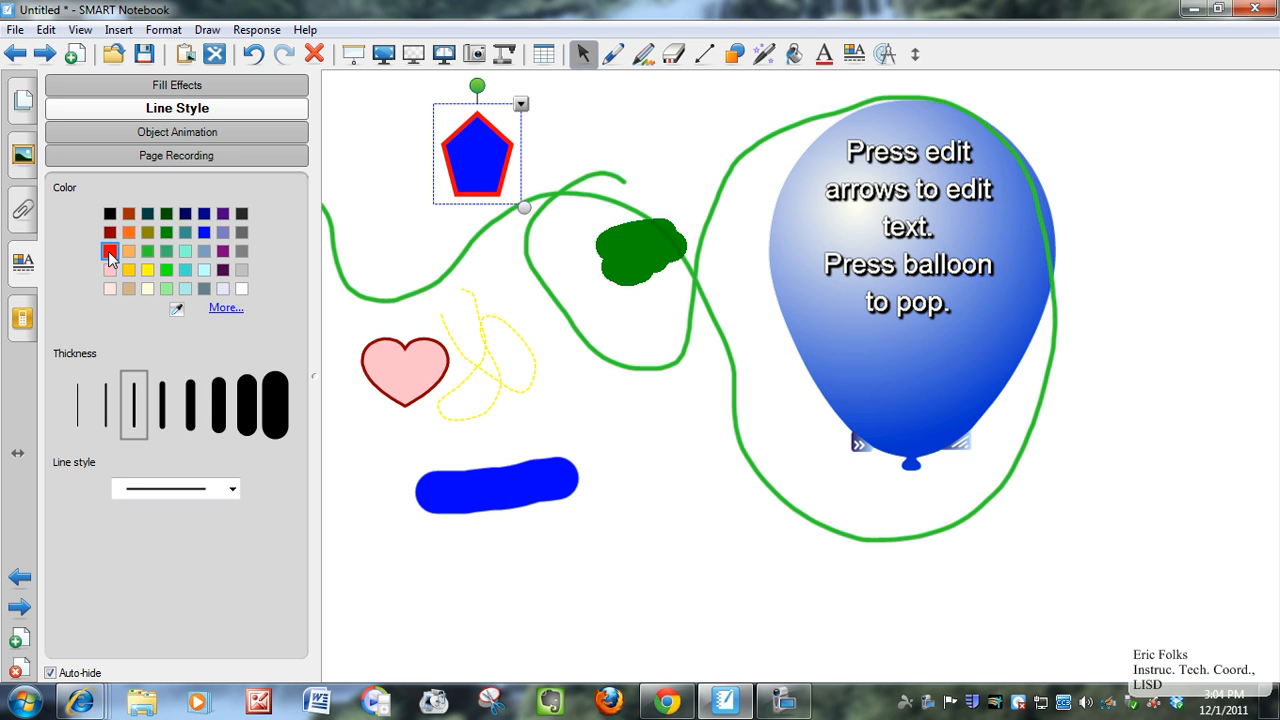
{"action": "left_click", "coordinate": [247, 405]}
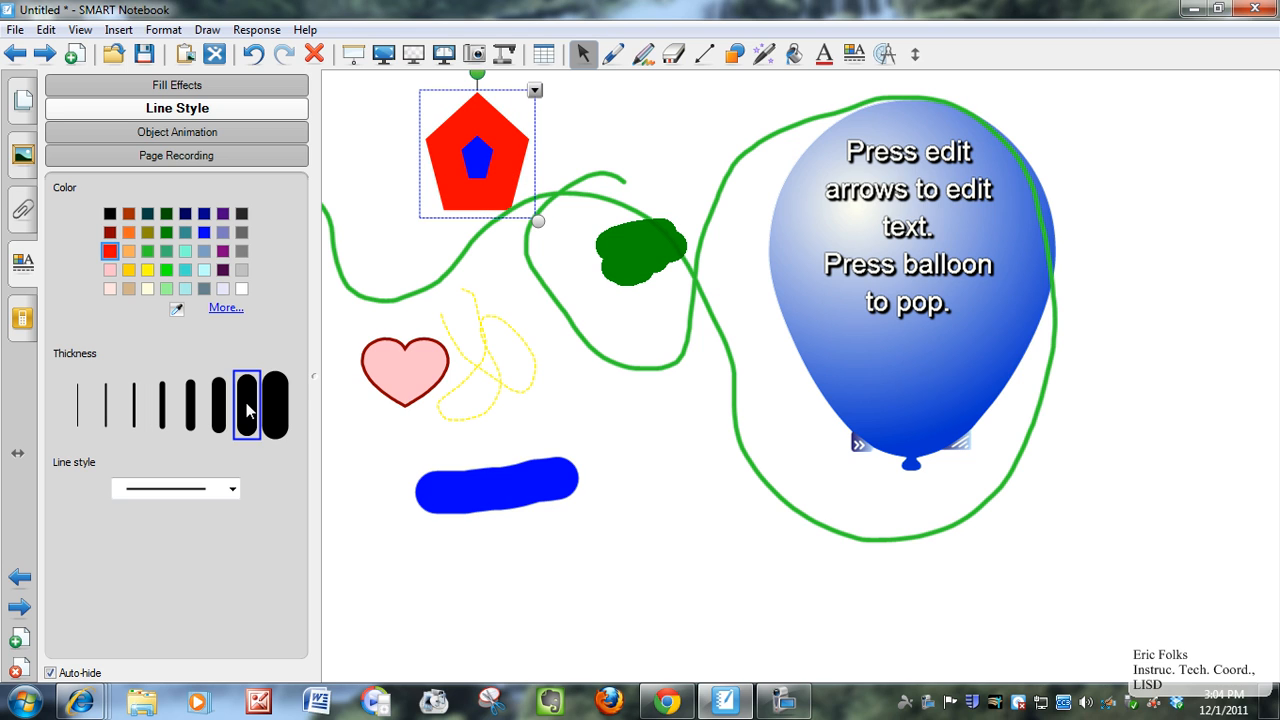
{"action": "left_click", "coordinate": [190, 405]}
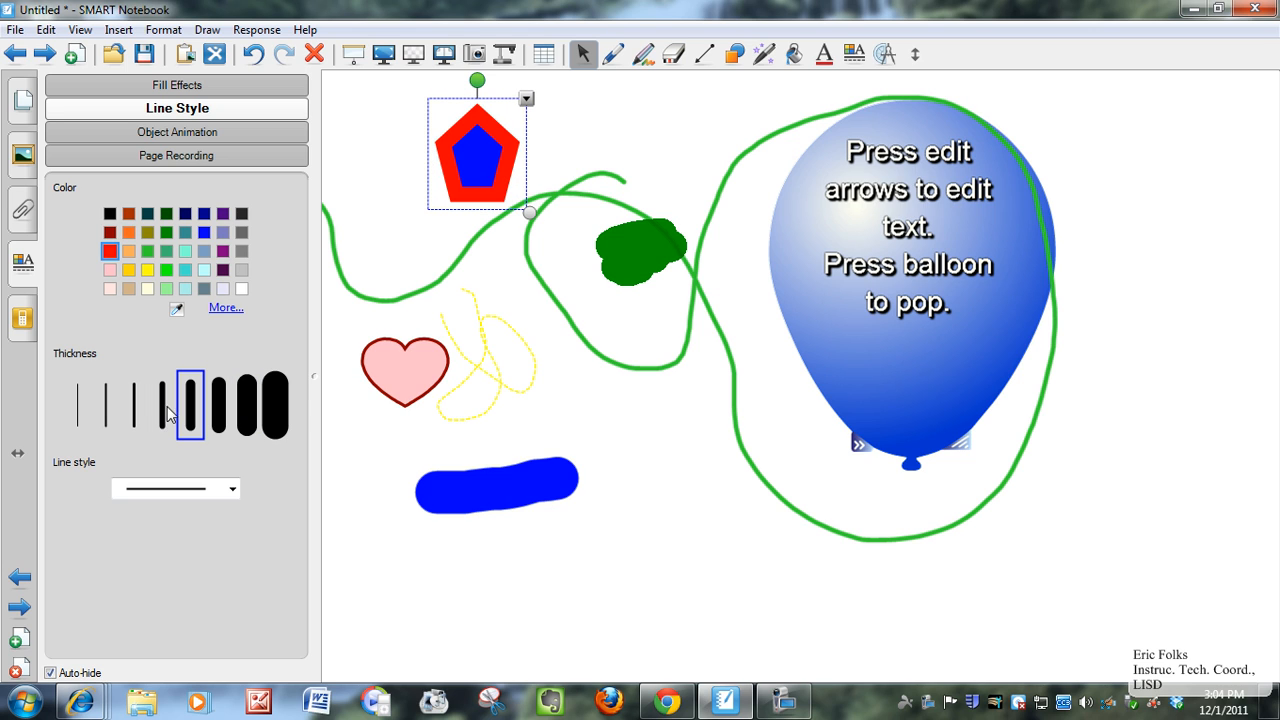
{"action": "left_click", "coordinate": [163, 410]}
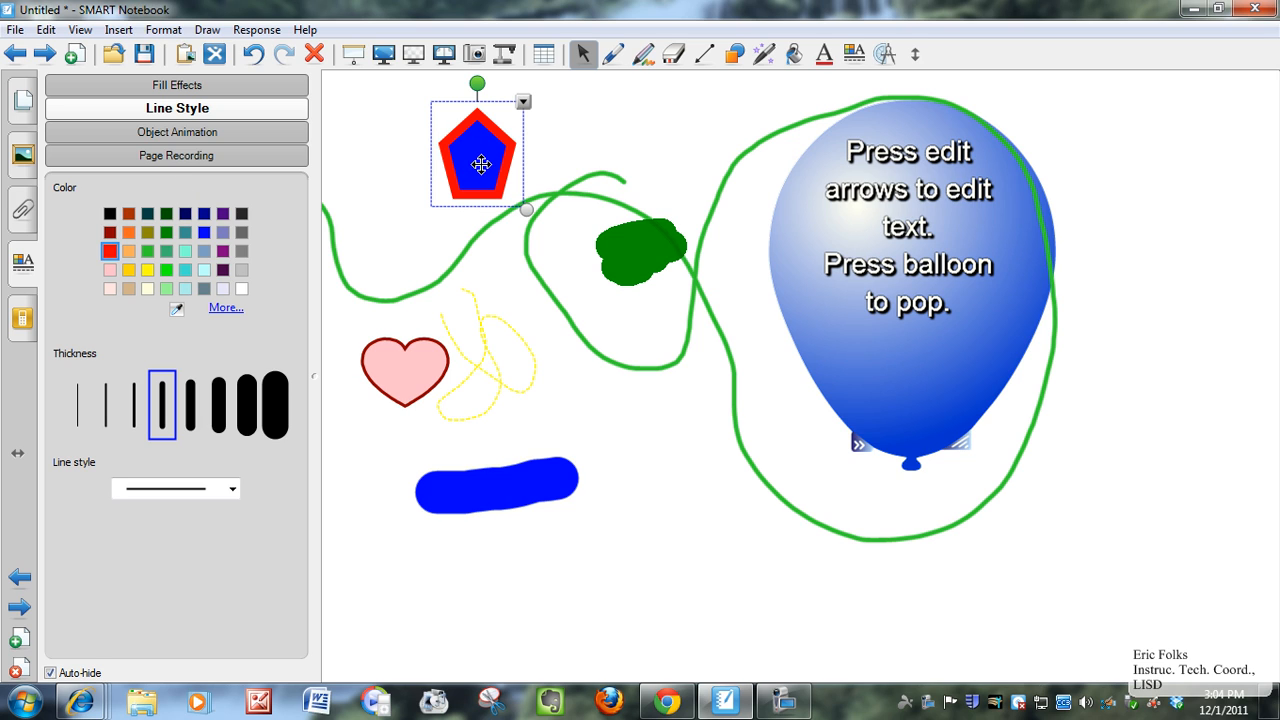
- Give the pentagon a gradient fill from blue to yellow and set the gradient style to Vertical
{"action": "left_click", "coordinate": [183, 90]}
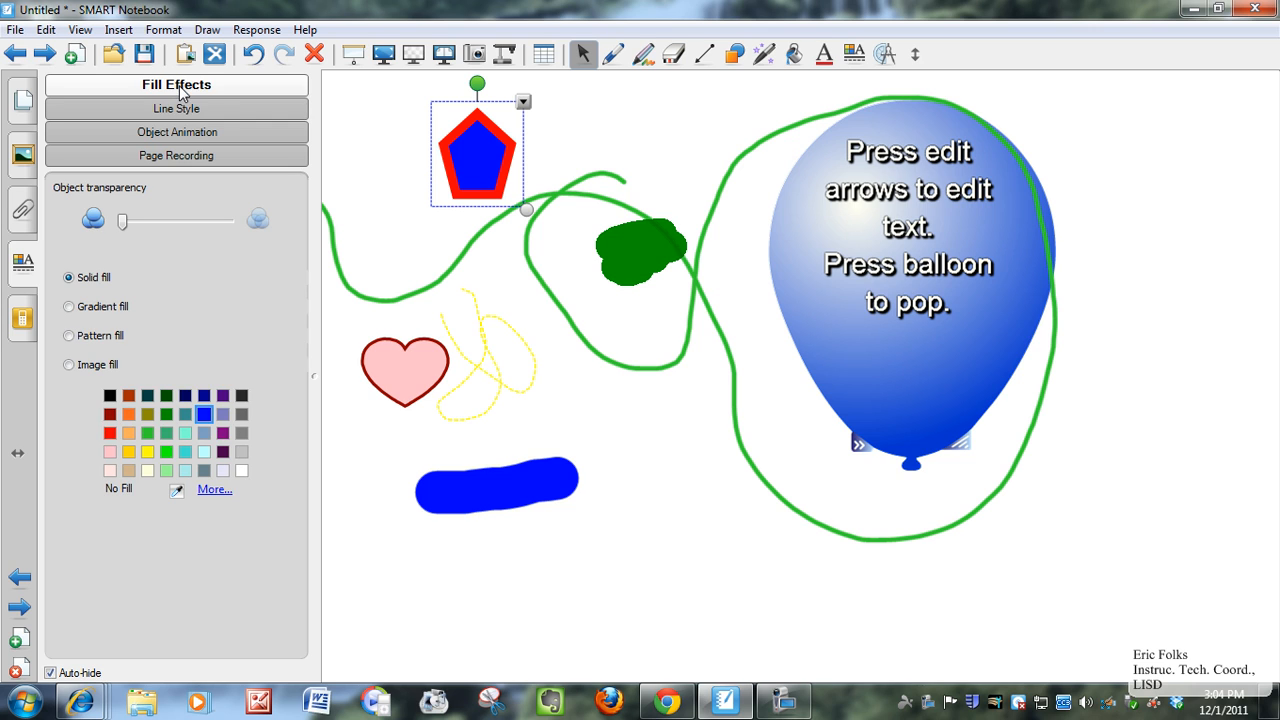
{"action": "left_click", "coordinate": [69, 307]}
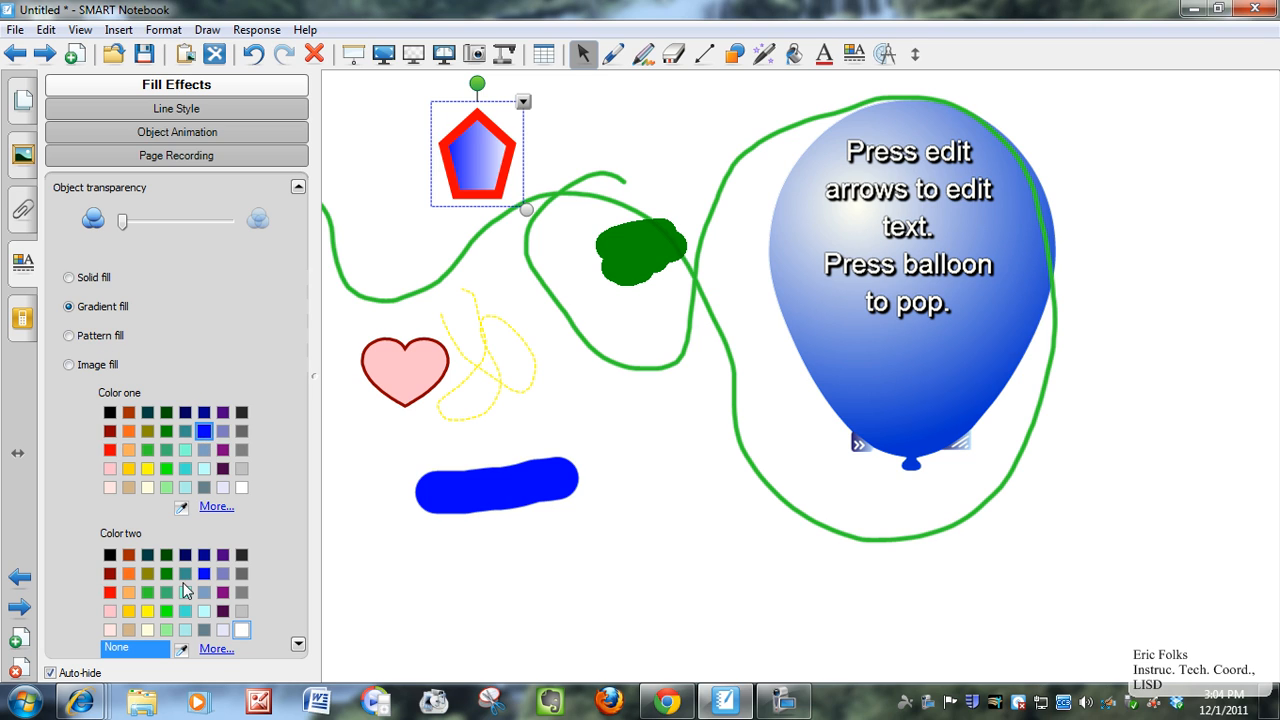
{"action": "left_click", "coordinate": [148, 611]}
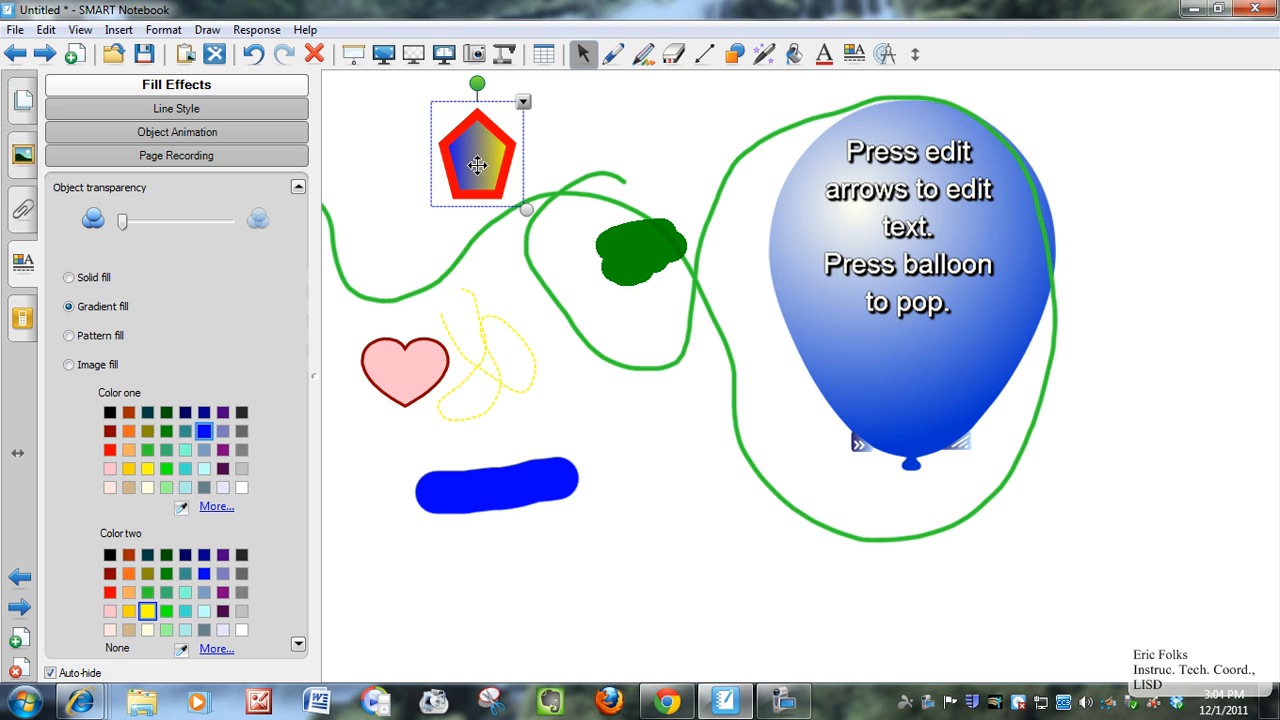
{"action": "left_click", "coordinate": [298, 645]}
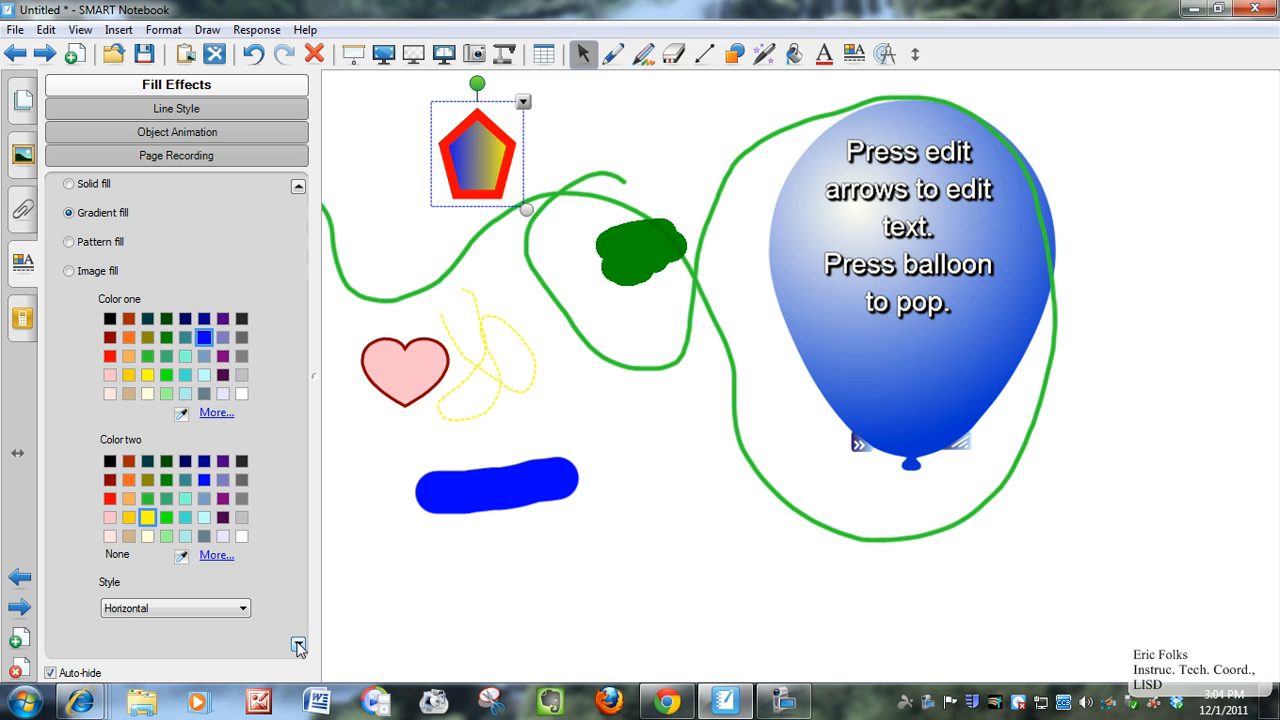
{"action": "left_click", "coordinate": [244, 609]}
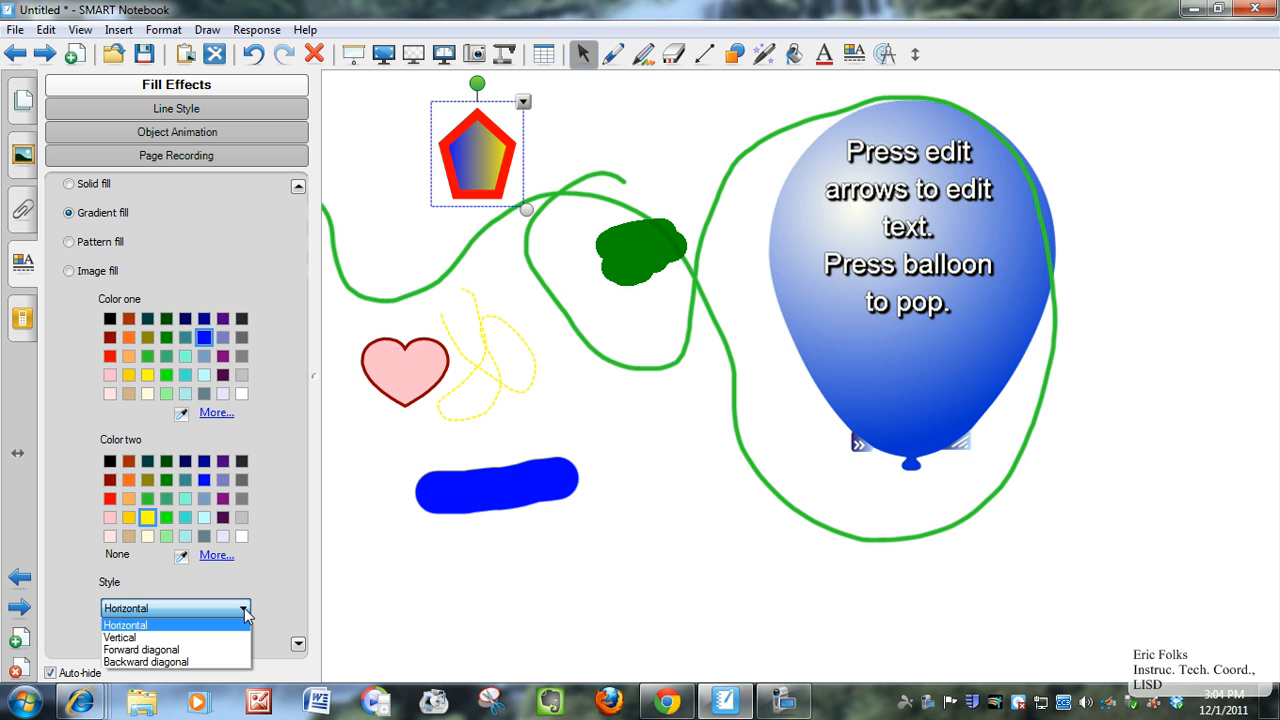
{"action": "left_click", "coordinate": [236, 638]}
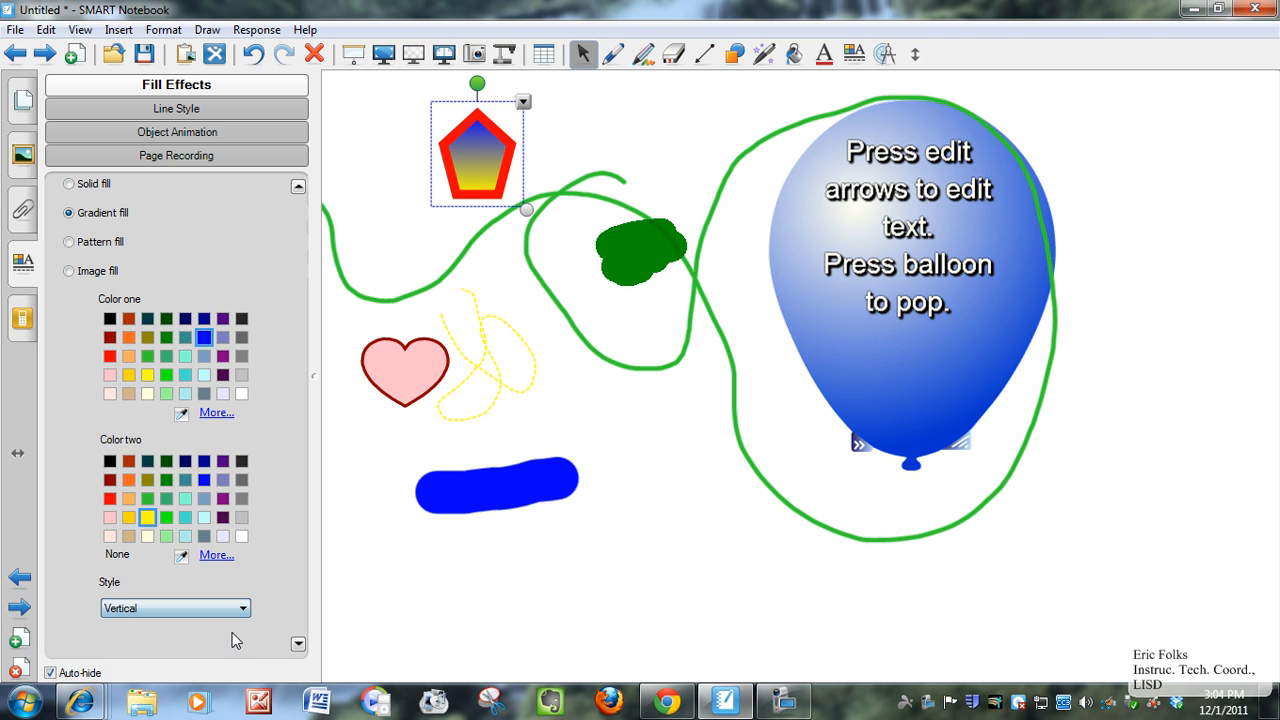
{"action": "left_click", "coordinate": [244, 611]}
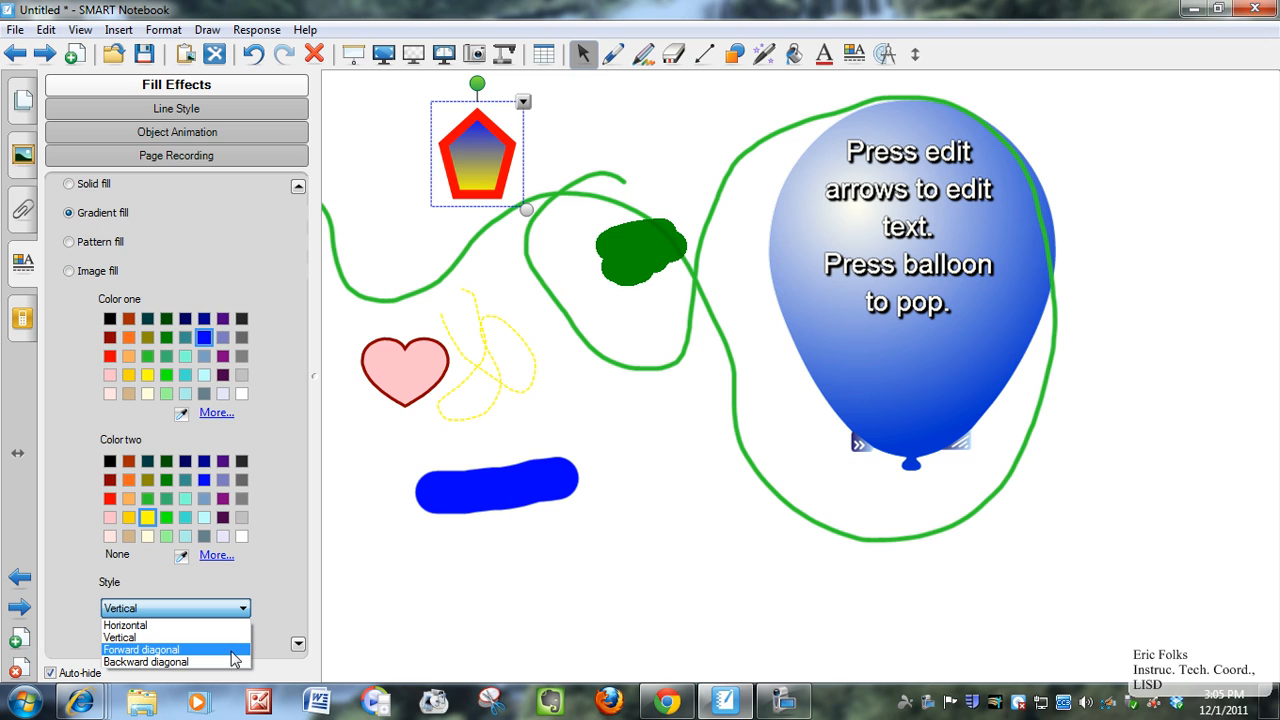
{"action": "left_click", "coordinate": [70, 249]}
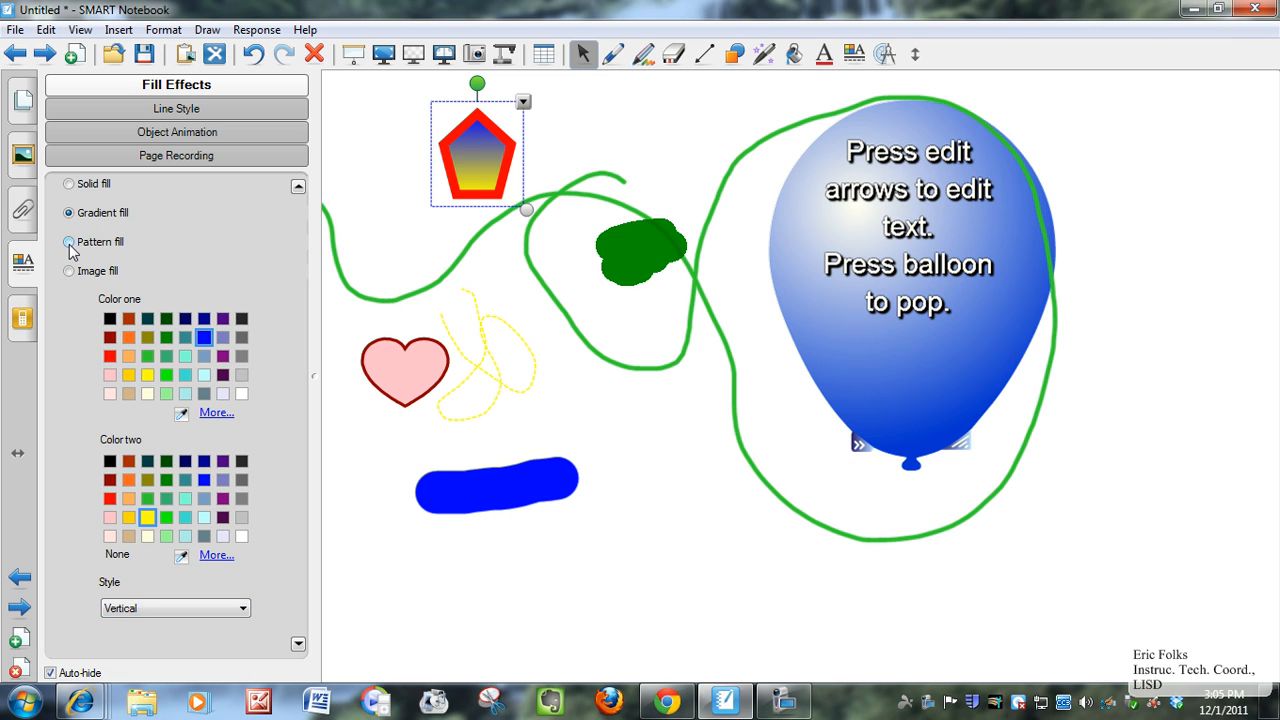
- Switch the pentagon to a pattern fill, trying a dark dotted pattern and a thin diagonal-line pattern
{"action": "left_click", "coordinate": [70, 243]}
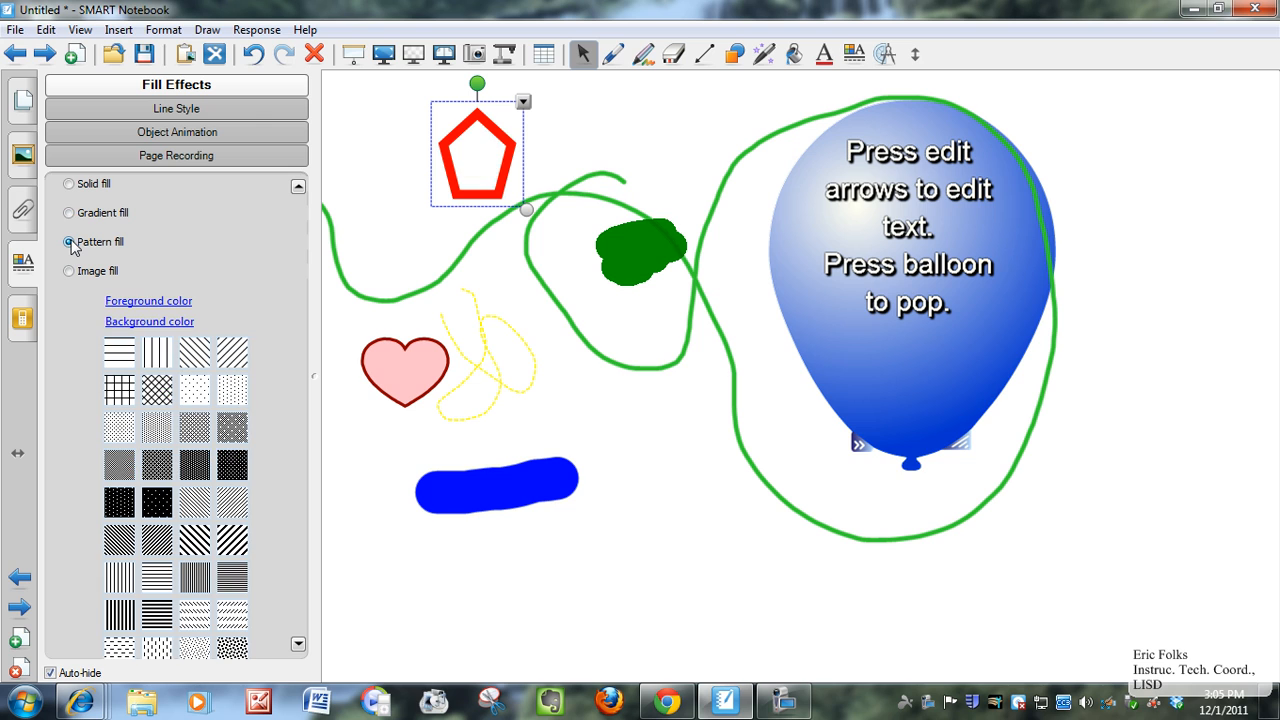
{"action": "left_click", "coordinate": [205, 397]}
{"action": "left_click", "coordinate": [232, 468]}
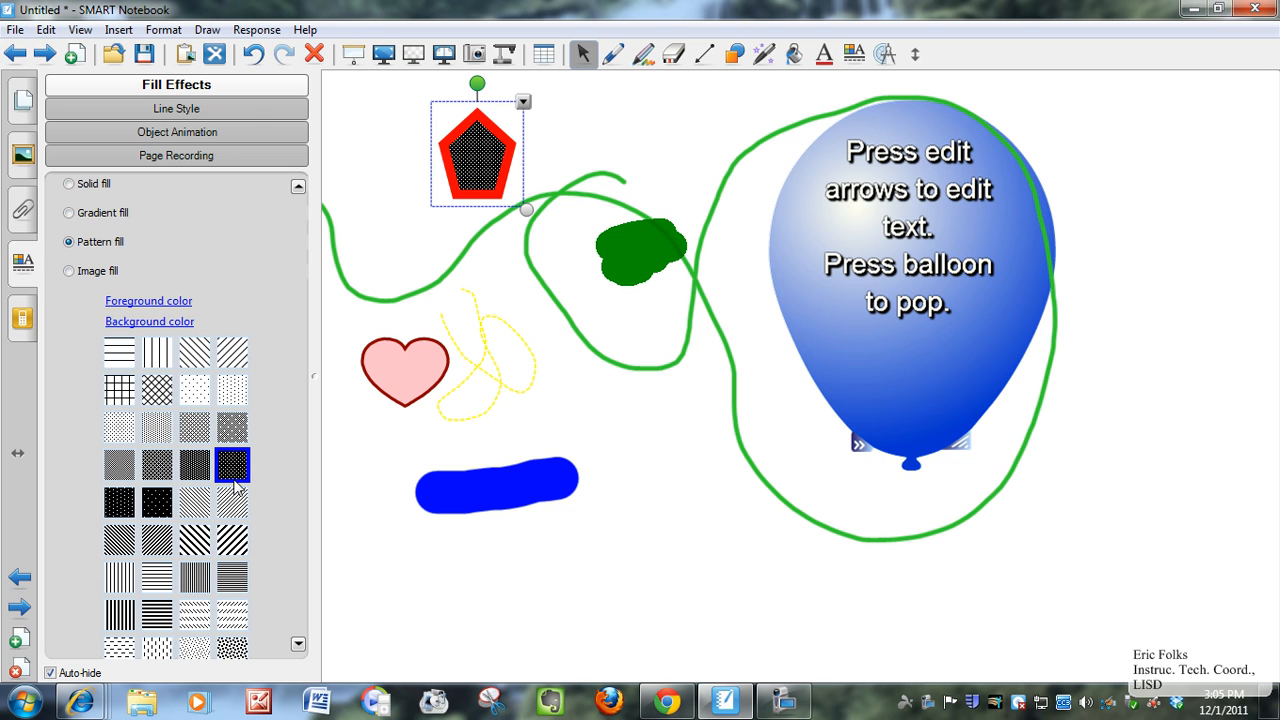
{"action": "left_click", "coordinate": [233, 506]}
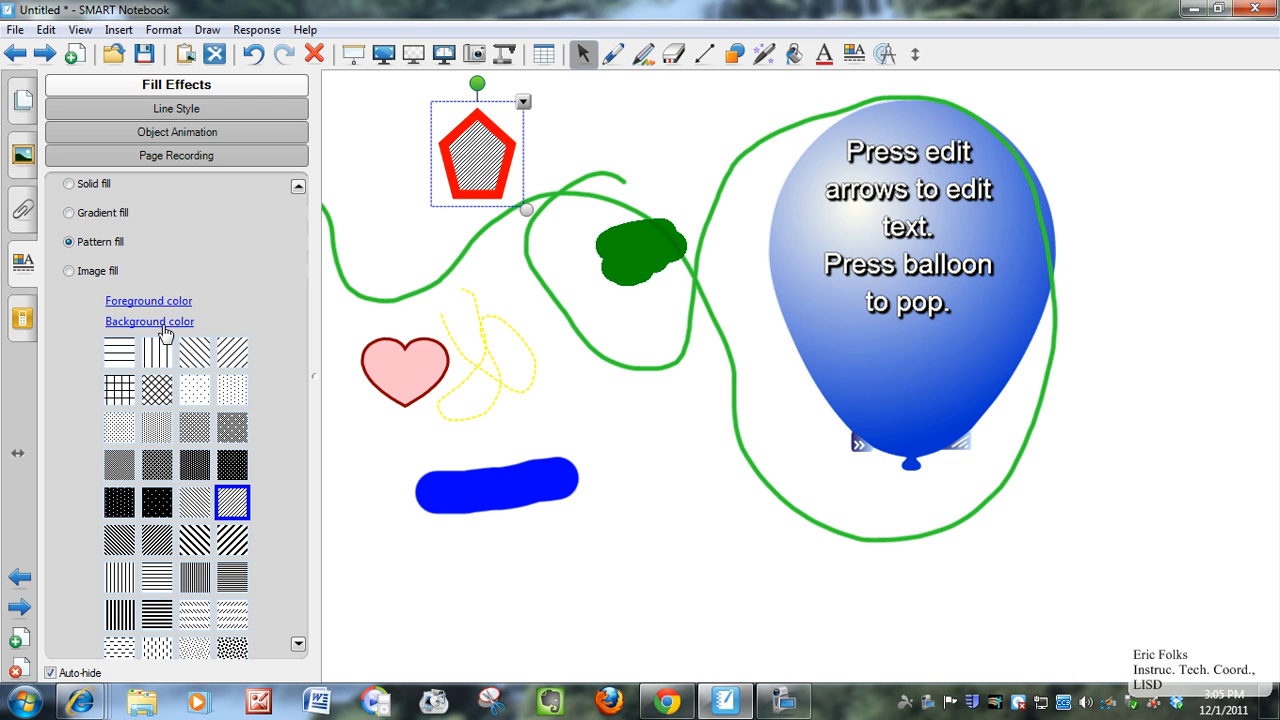
{"action": "left_click", "coordinate": [298, 645]}
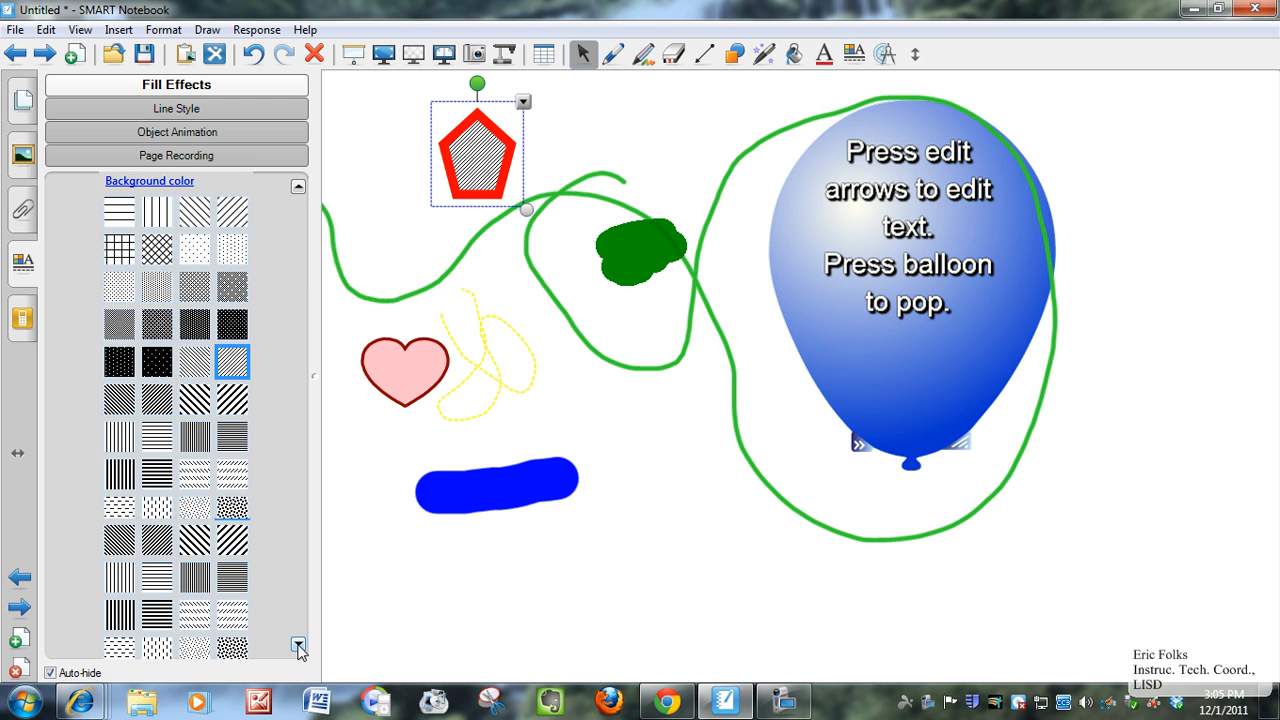
- Fill the pentagon with the badger image file and enlarge the shape to more than twice its size
{"action": "left_click", "coordinate": [298, 186]}
{"action": "left_click", "coordinate": [298, 186]}
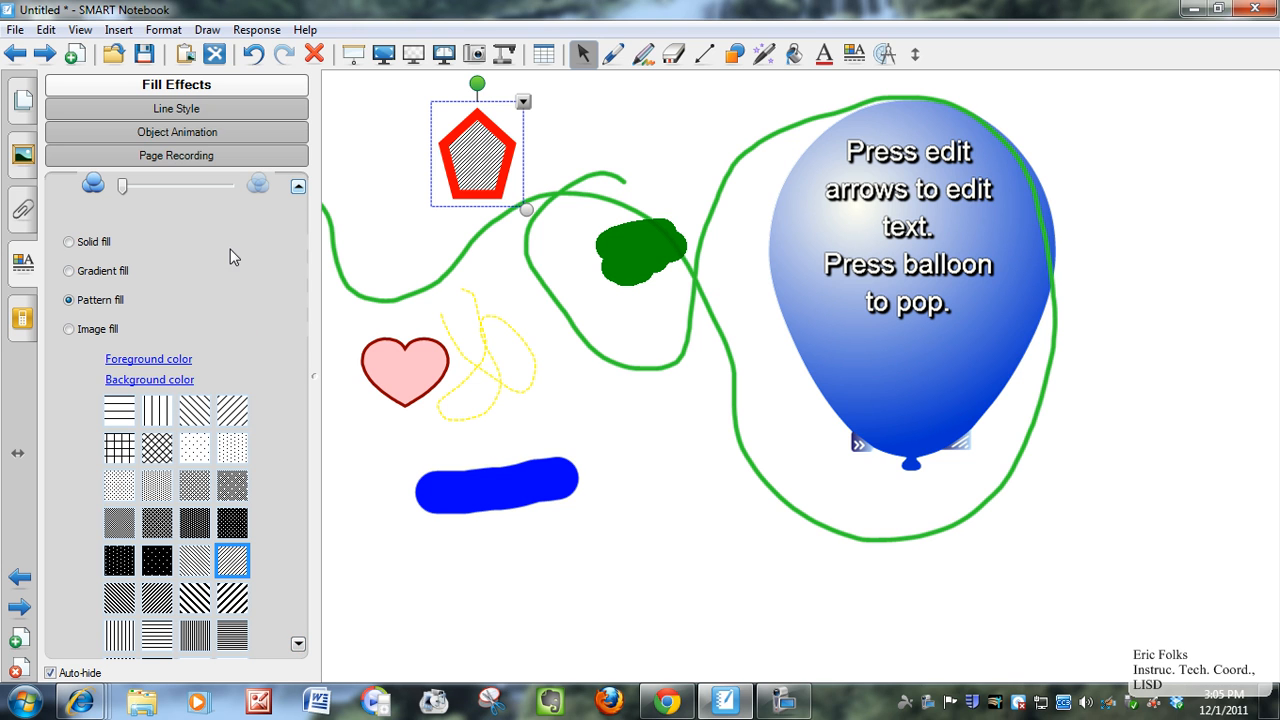
{"action": "left_click", "coordinate": [68, 329]}
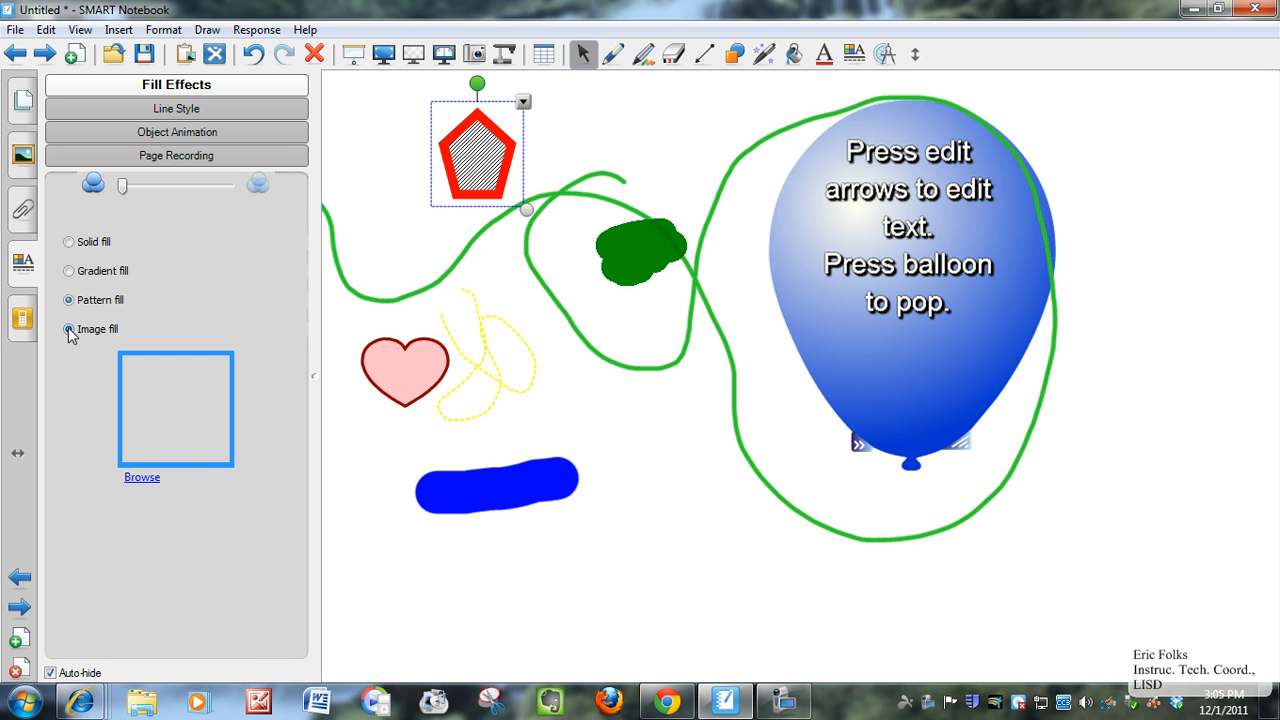
{"action": "left_click", "coordinate": [142, 479]}
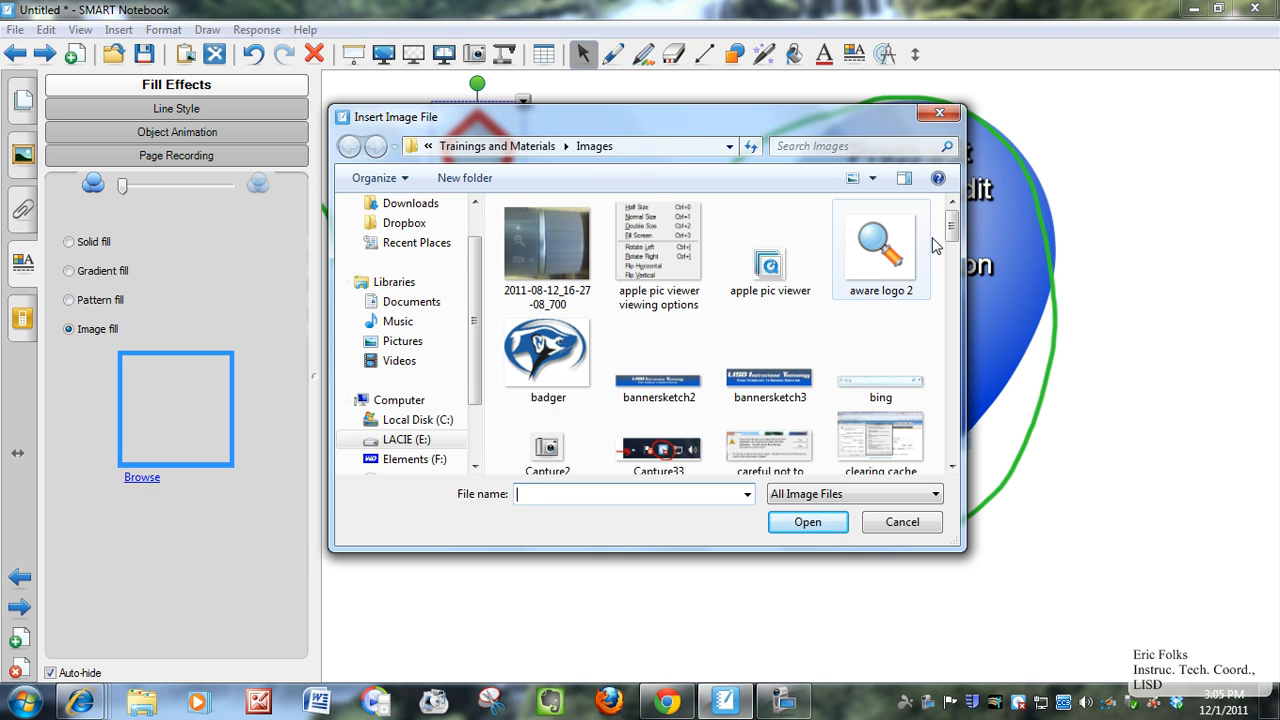
{"action": "left_click_drag", "start_coordinate": [952, 228], "coordinate": [953, 243]}
{"action": "left_click", "coordinate": [529, 318]}
{"action": "double_click", "coordinate": [529, 318]}
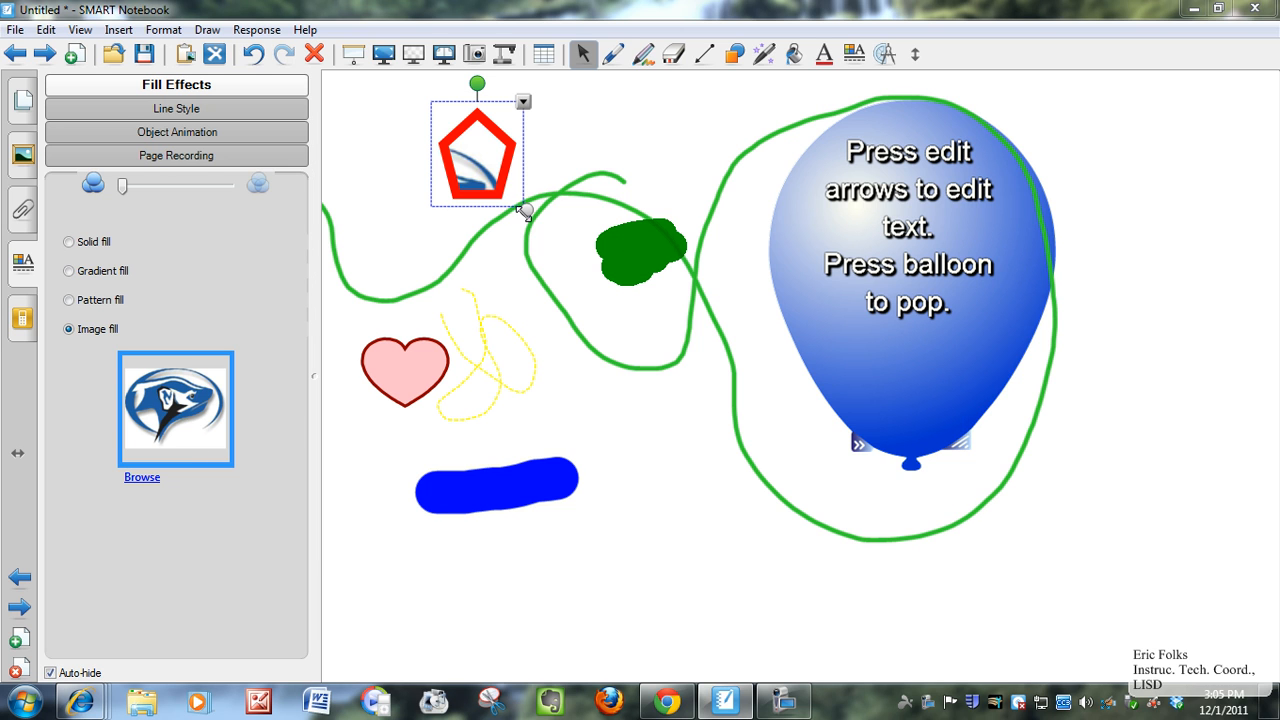
{"action": "left_click_drag", "start_coordinate": [527, 208], "coordinate": [675, 408]}
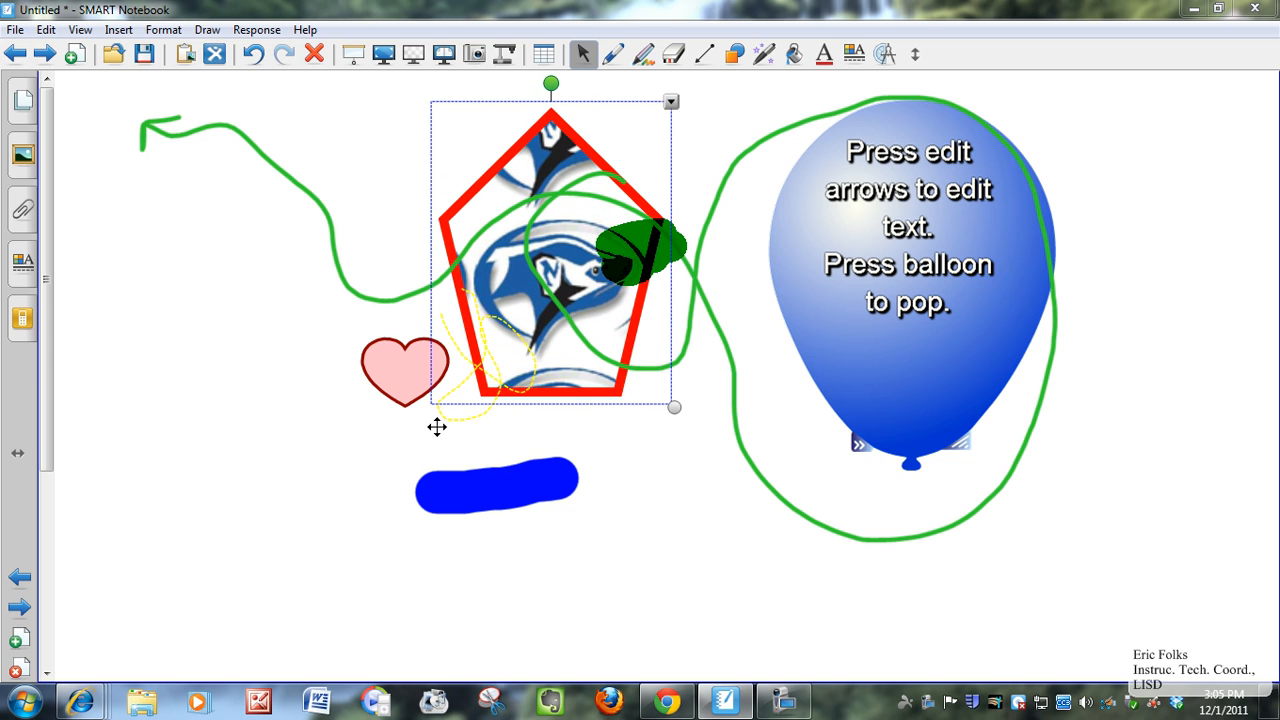
- Cycle the pentagon through the other fill types, return to the badger image fill, and show its line style settings
{"action": "left_click", "coordinate": [22, 262]}
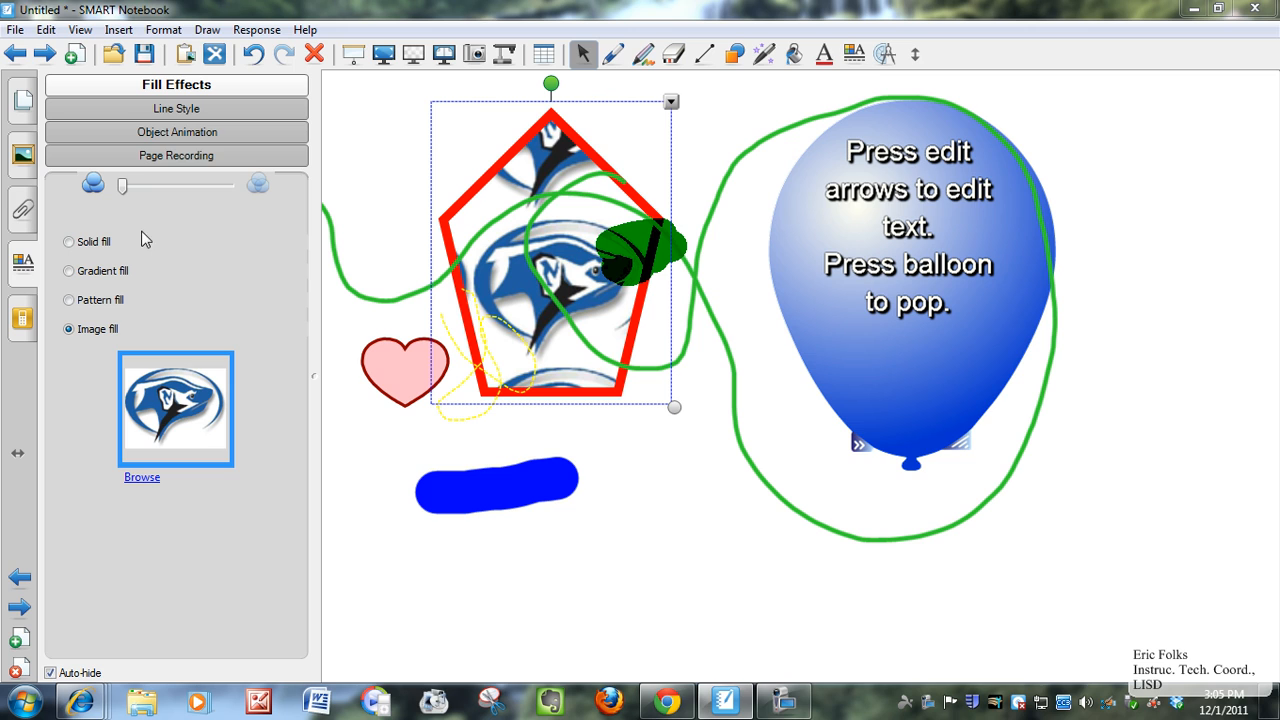
{"action": "left_click", "coordinate": [70, 242]}
{"action": "left_click", "coordinate": [97, 272]}
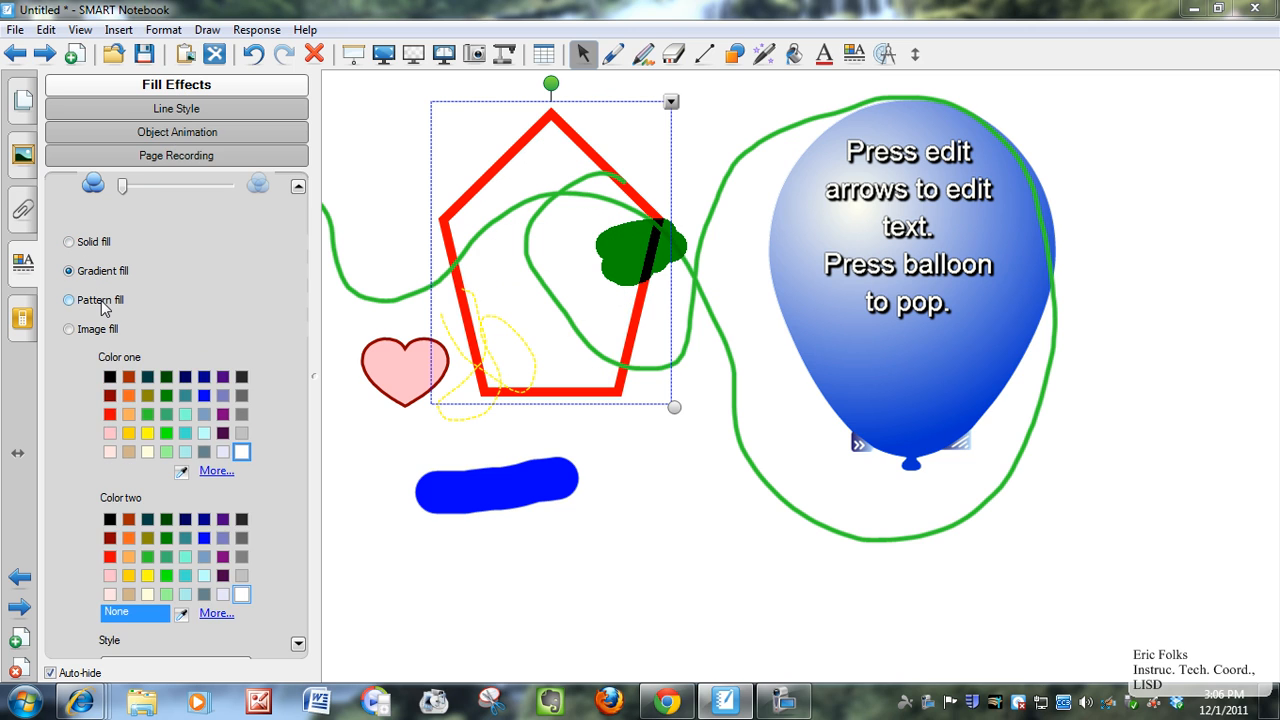
{"action": "left_click", "coordinate": [97, 300]}
{"action": "left_click", "coordinate": [100, 329]}
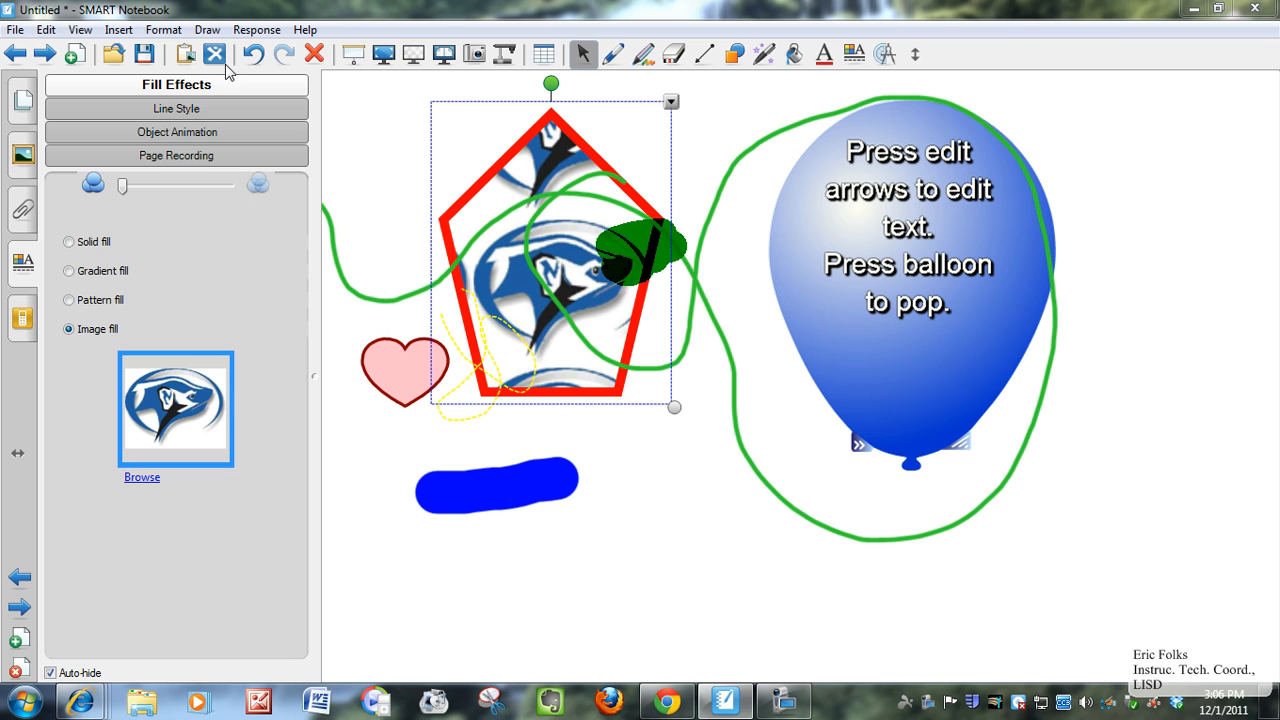
{"action": "left_click", "coordinate": [177, 109]}
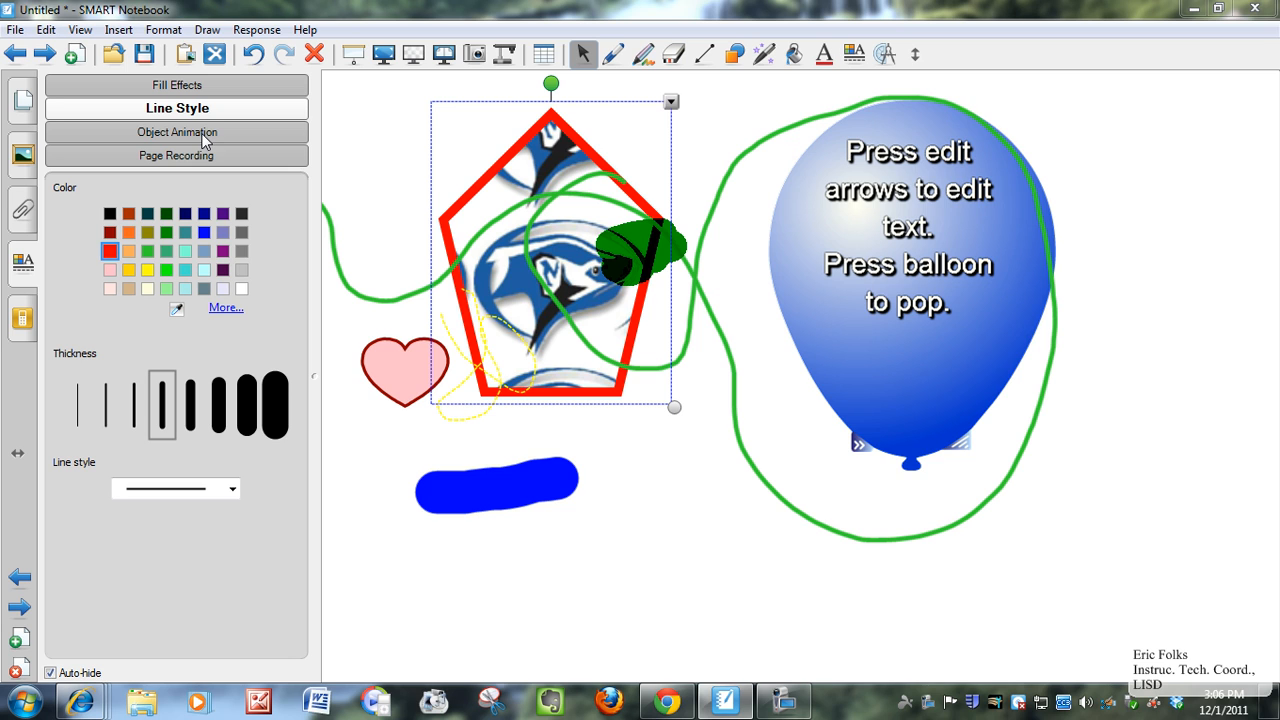
- Move the pink heart beside the blue highlighter stroke and cut it from the page
{"action": "left_click", "coordinate": [391, 372]}
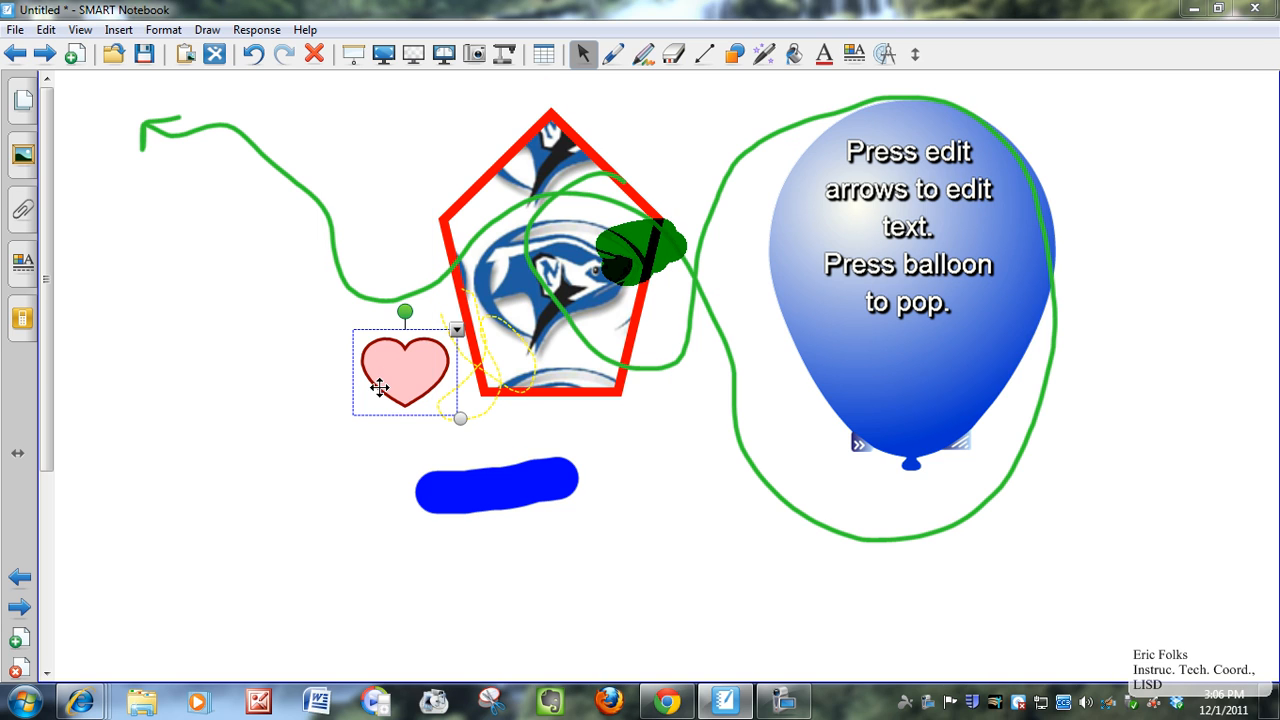
{"action": "mouse_move", "coordinate": [379, 388]}
{"action": "left_mouse_down"}
{"action": "mouse_move", "coordinate": [646, 583]}
{"action": "mouse_move", "coordinate": [694, 586]}
{"action": "mouse_move", "coordinate": [656, 572]}
{"action": "mouse_move", "coordinate": [646, 524]}
{"action": "left_mouse_up"}
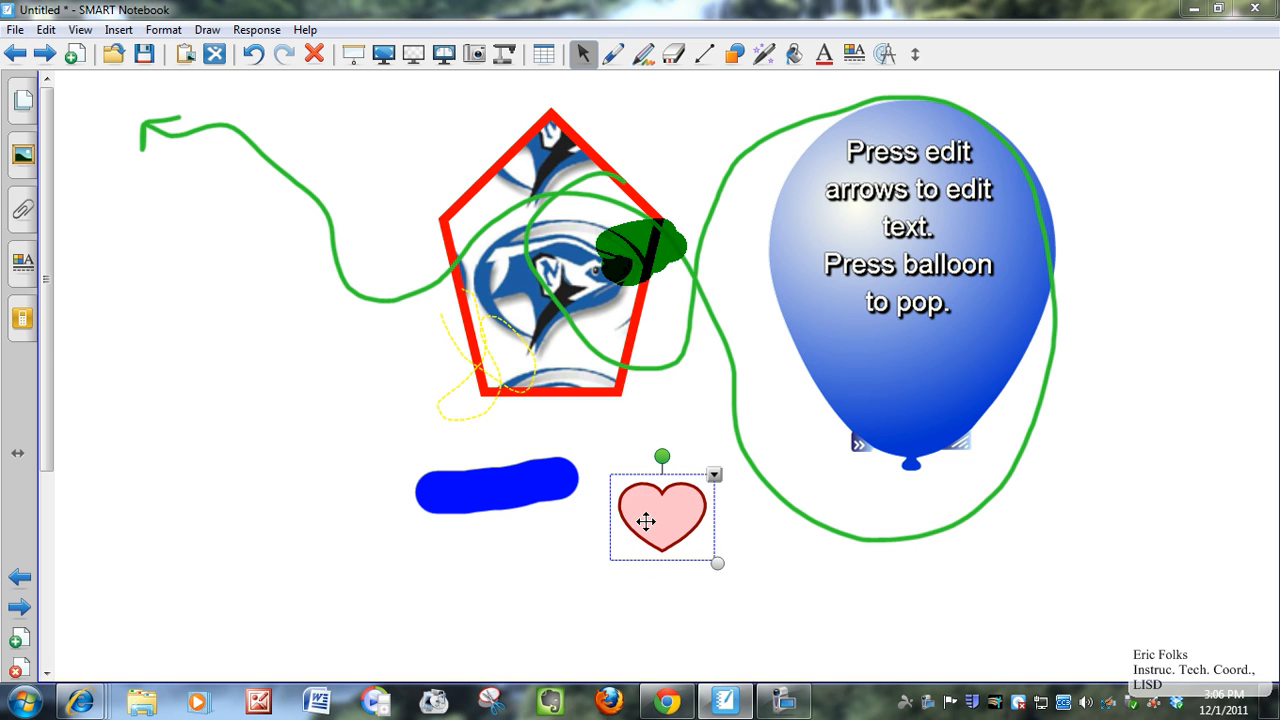
{"action": "left_click", "coordinate": [714, 476]}
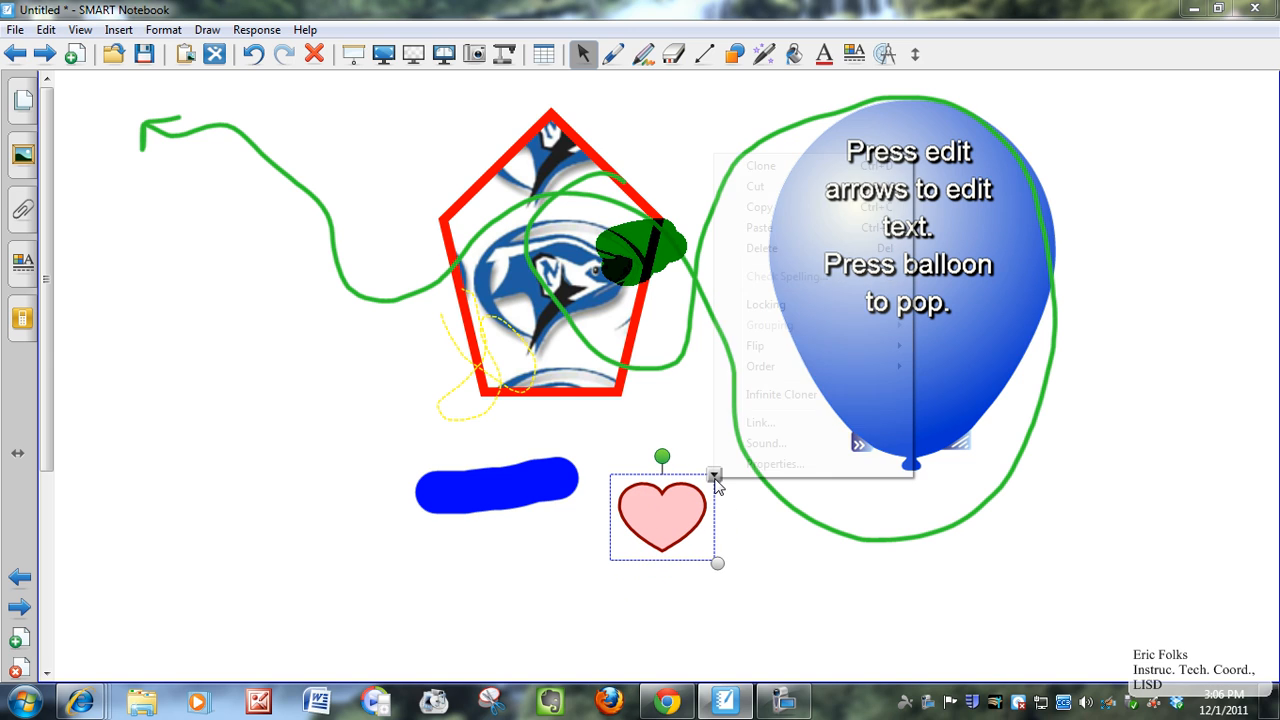
{"action": "left_click", "coordinate": [762, 187]}
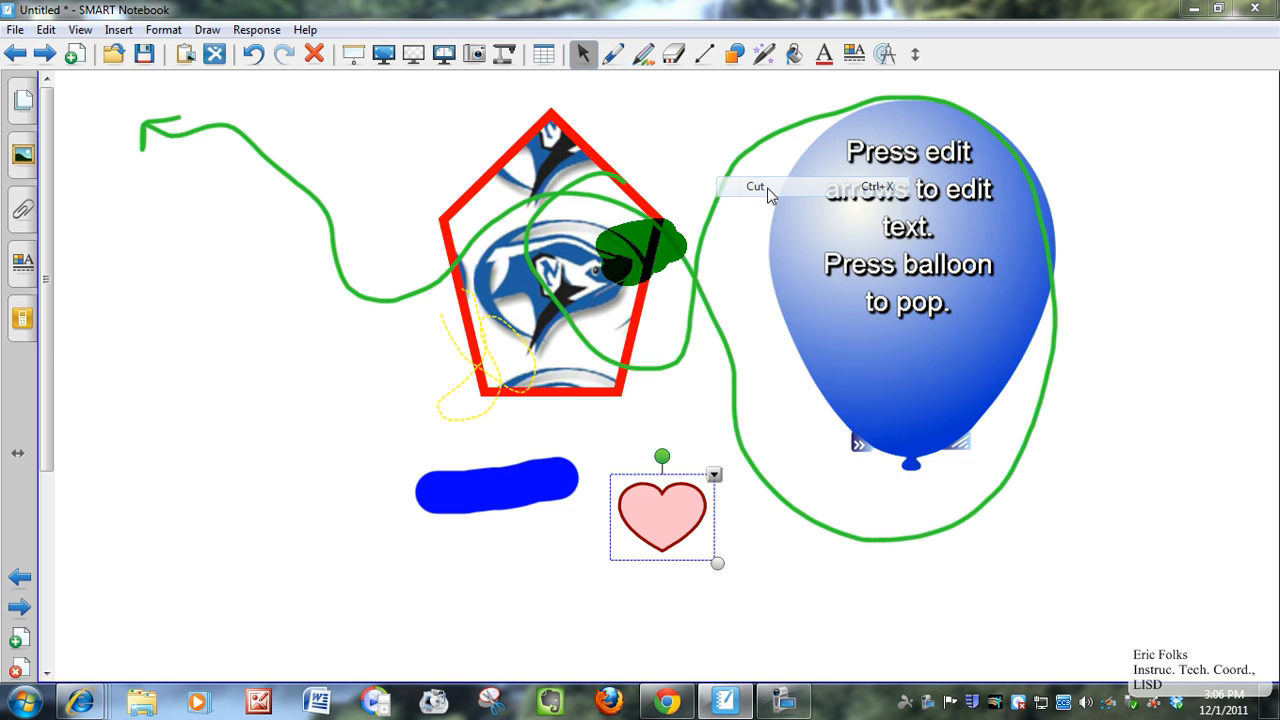
- Add a new page, paste the heart onto it, and move the heart to the upper middle
{"action": "left_click", "coordinate": [75, 54]}
{"action": "right_click", "coordinate": [481, 233]}
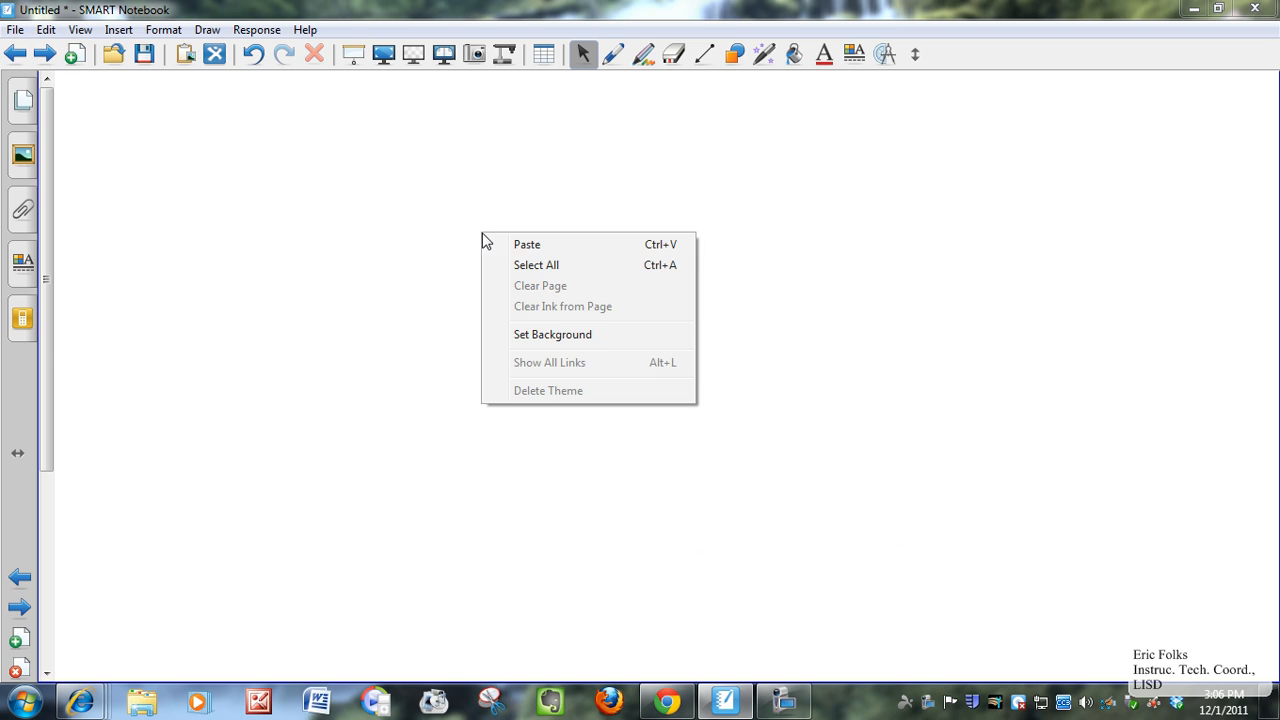
{"action": "left_click", "coordinate": [540, 246]}
{"action": "left_click_drag", "start_coordinate": [527, 254], "coordinate": [673, 277]}
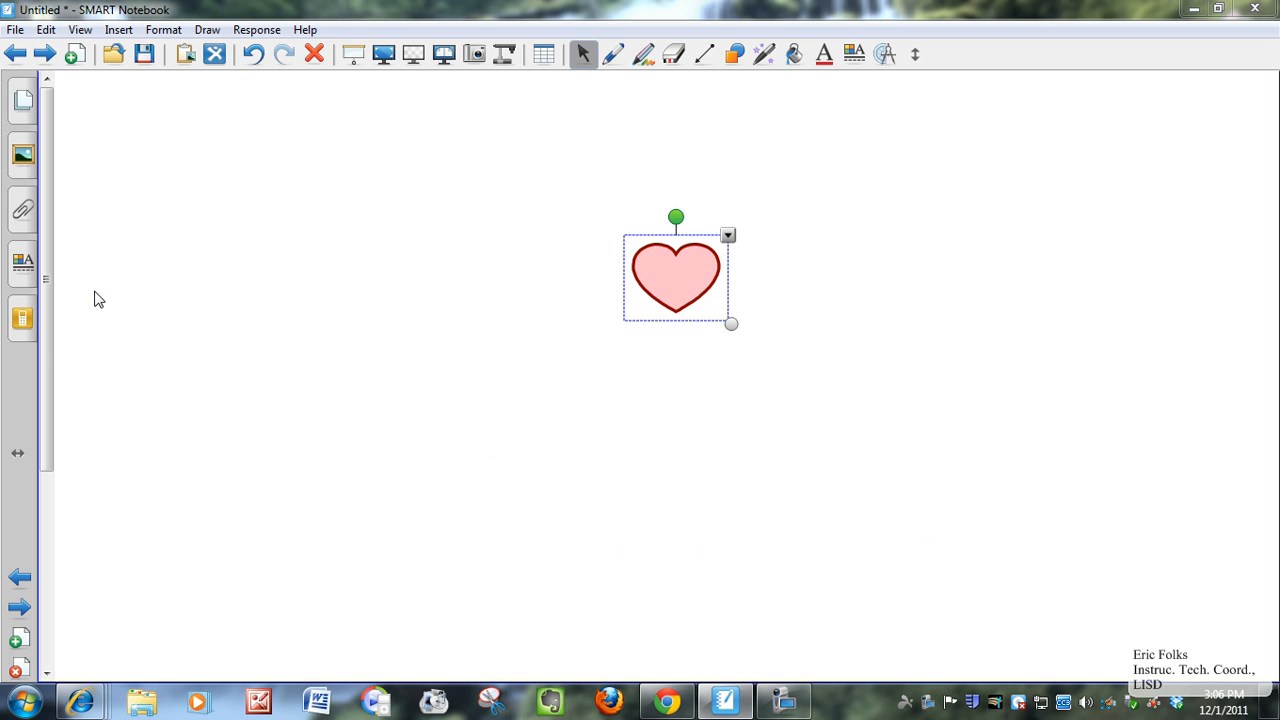
- Deselect the heart, reopen the object properties, and turn off Auto-hide for the side tabs
{"action": "left_click", "coordinate": [646, 393]}
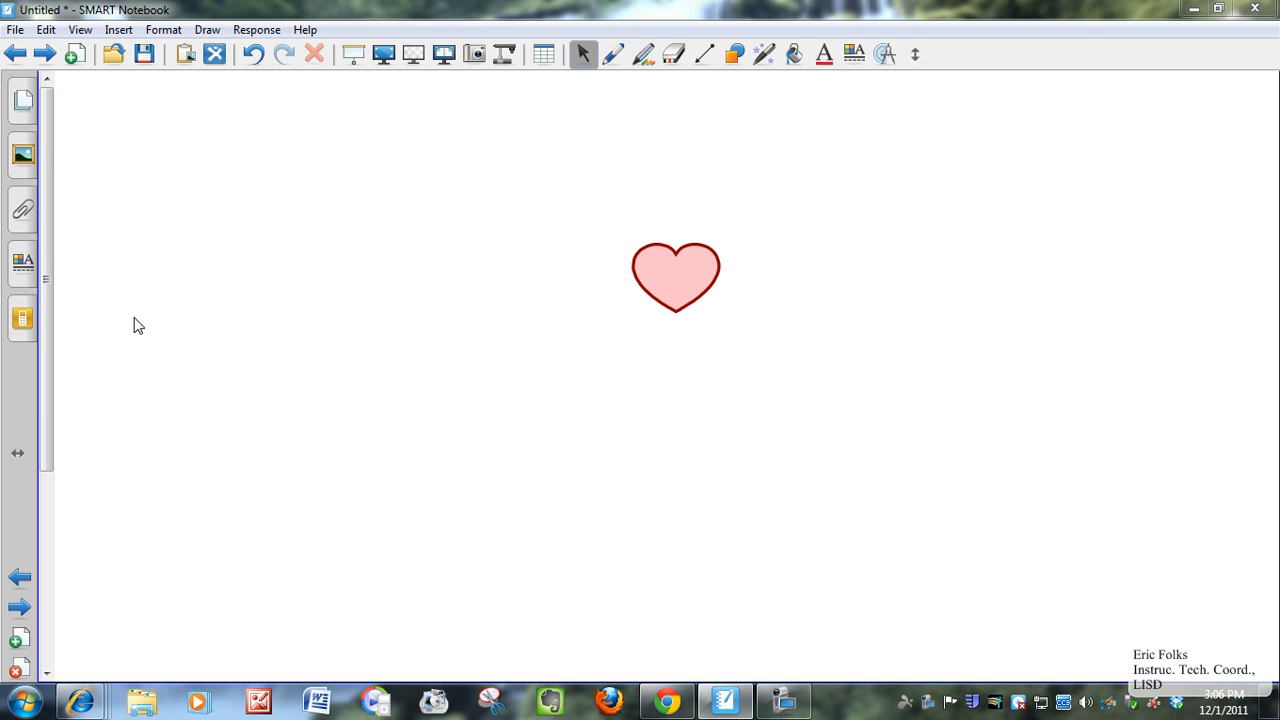
{"action": "left_click", "coordinate": [23, 264]}
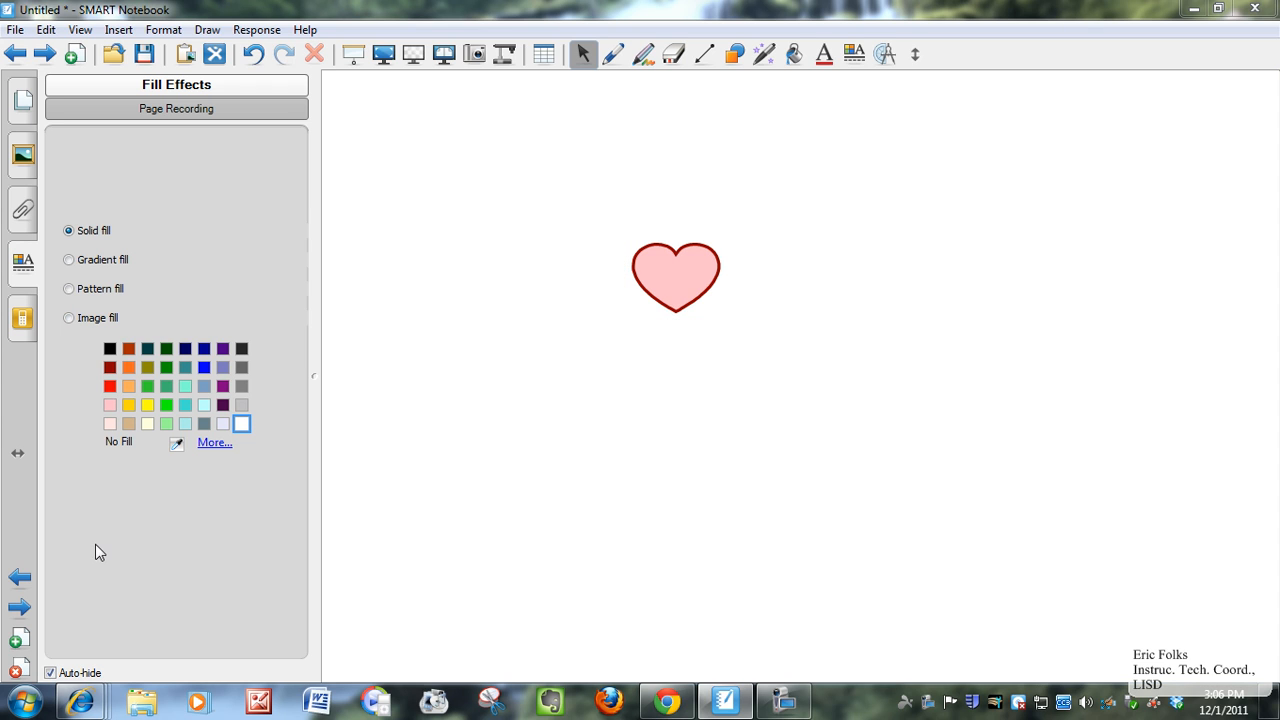
{"action": "left_click", "coordinate": [51, 672]}
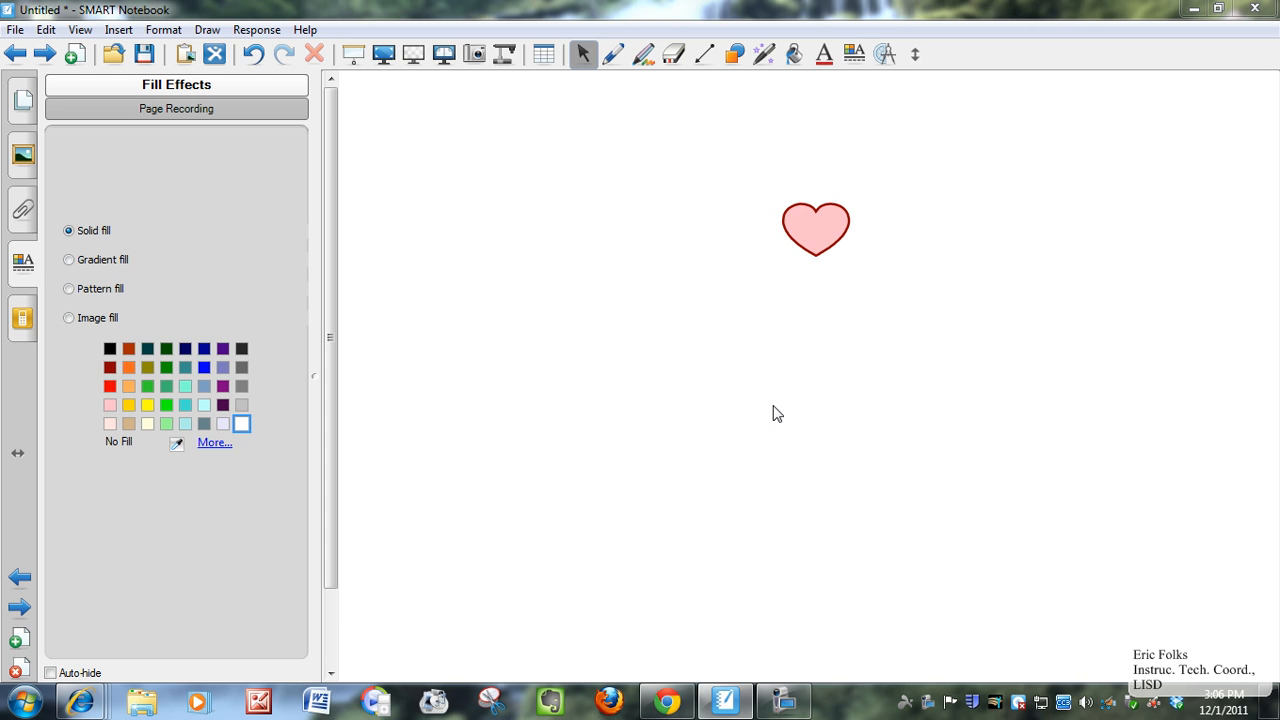
- Give the pink heart a Fade Out object animation at Slow speed
{"action": "left_click", "coordinate": [811, 222]}
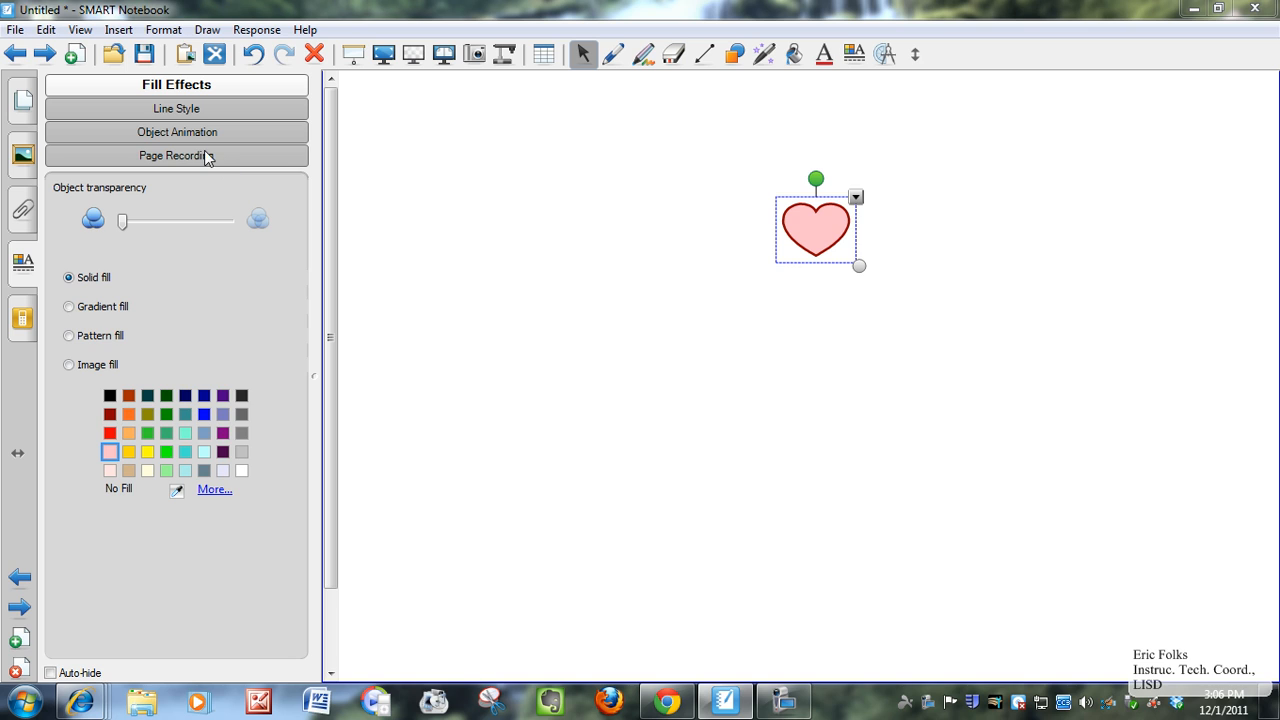
{"action": "mouse_move", "coordinate": [122, 226]}
{"action": "left_mouse_down"}
{"action": "mouse_move", "coordinate": [209, 226]}
{"action": "mouse_move", "coordinate": [128, 229]}
{"action": "left_mouse_up"}
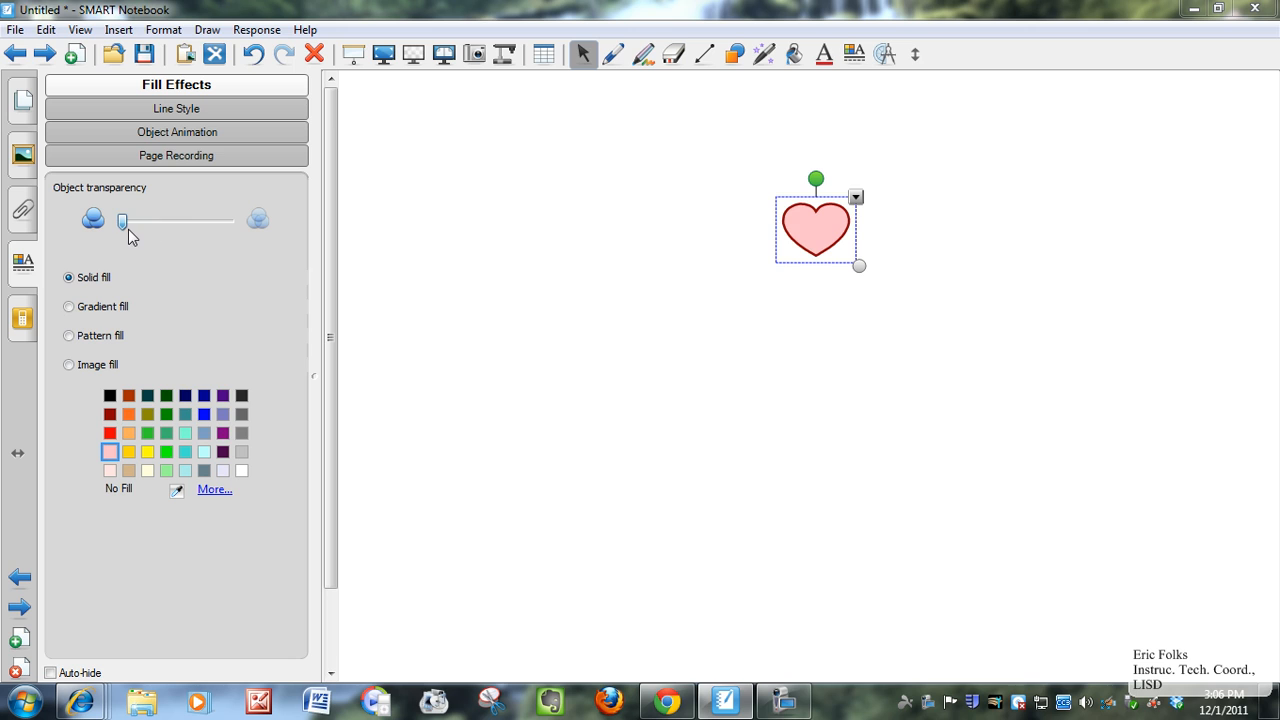
{"action": "left_click", "coordinate": [168, 134]}
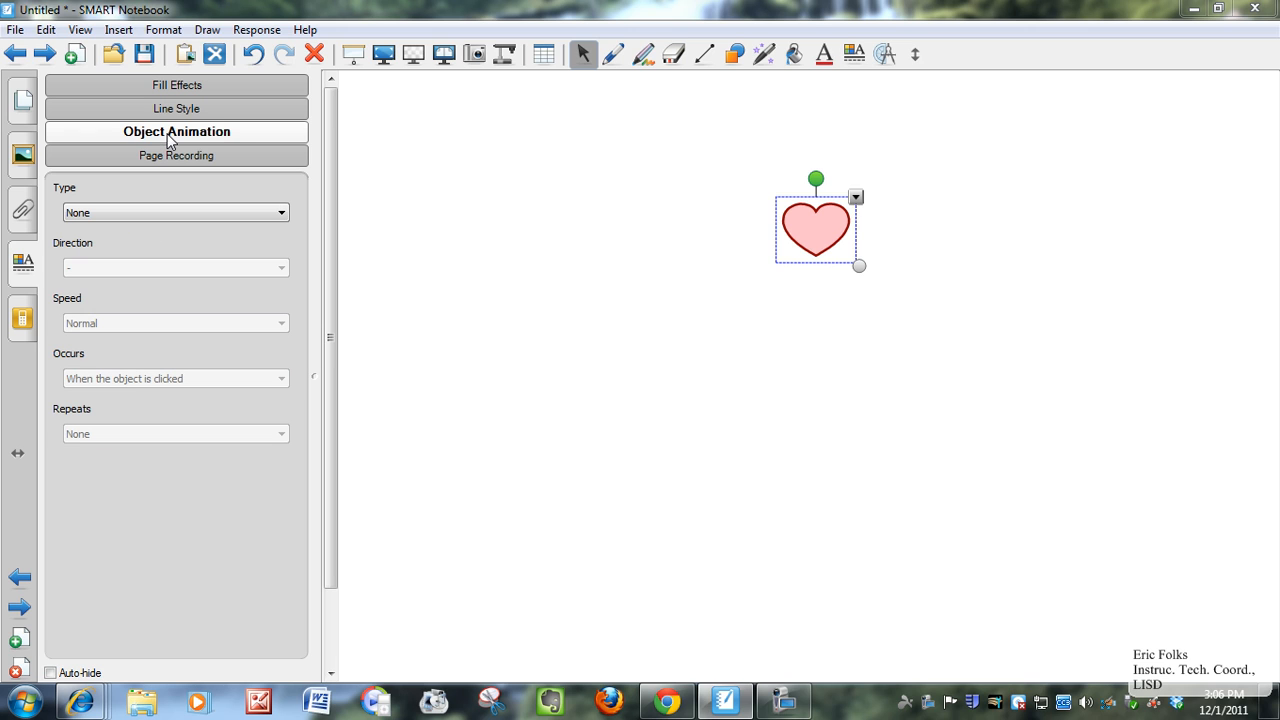
{"action": "left_click", "coordinate": [281, 215]}
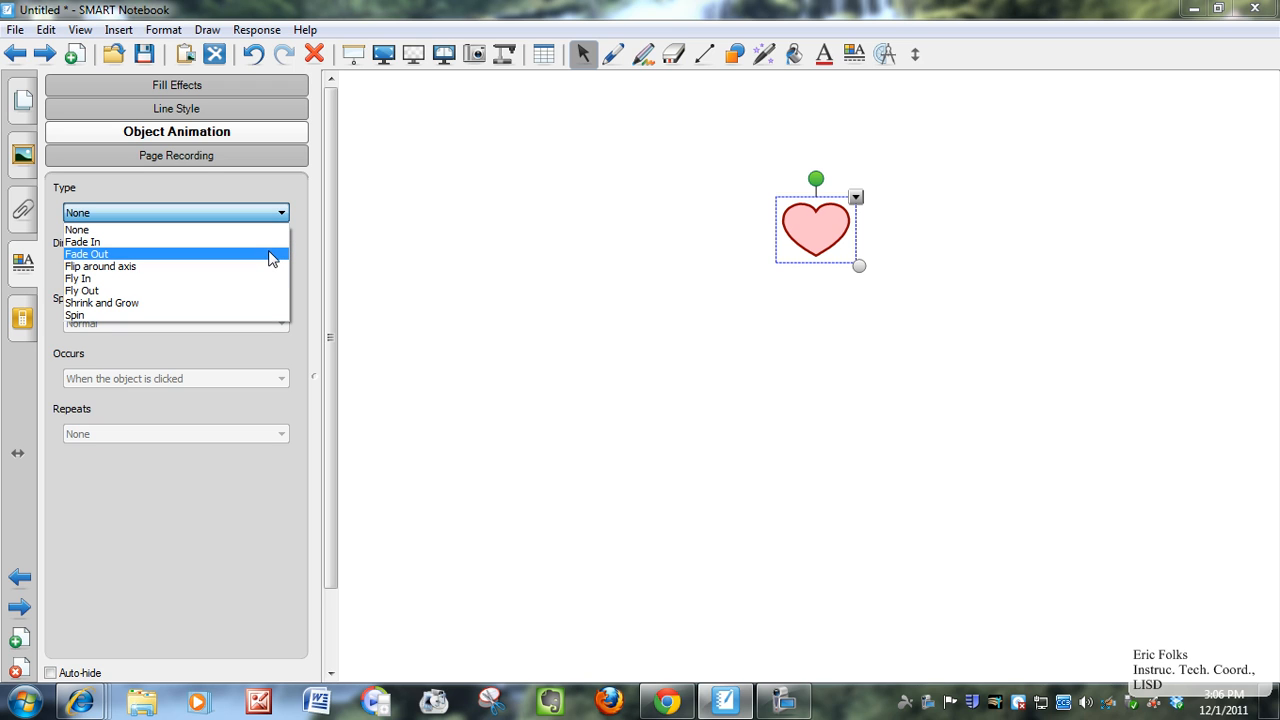
{"action": "left_click", "coordinate": [270, 255]}
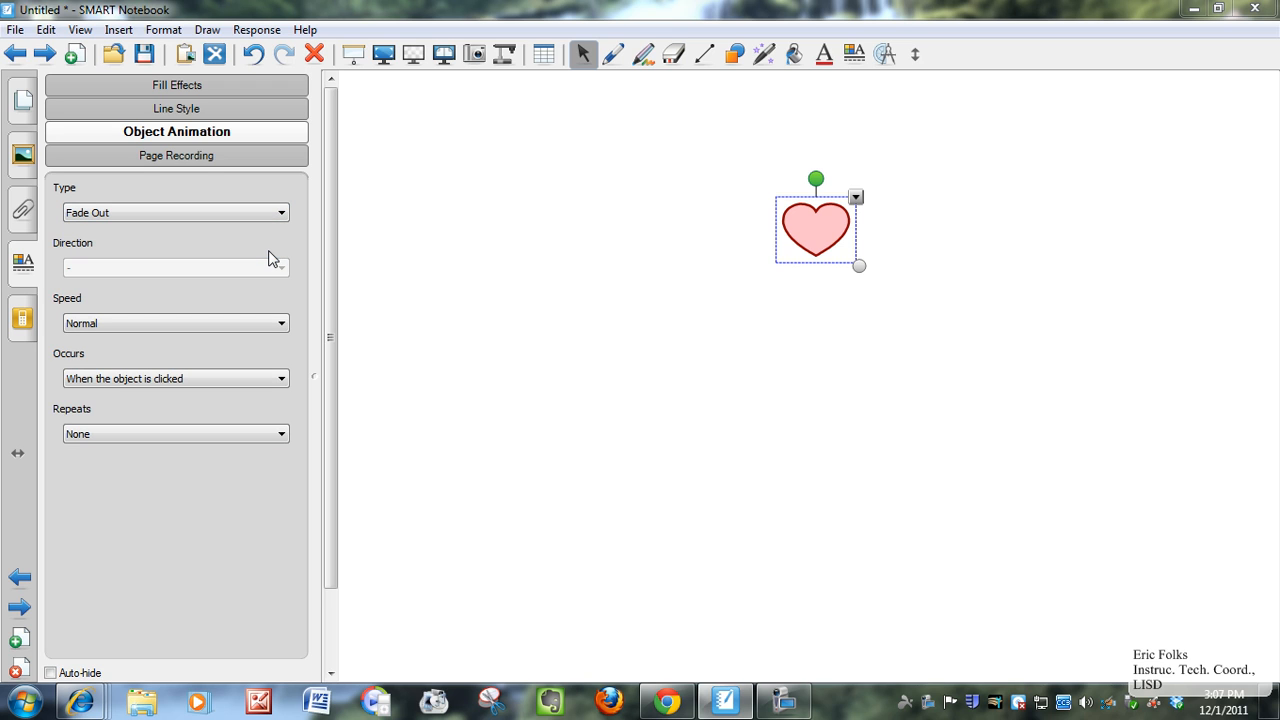
{"action": "left_click", "coordinate": [281, 323]}
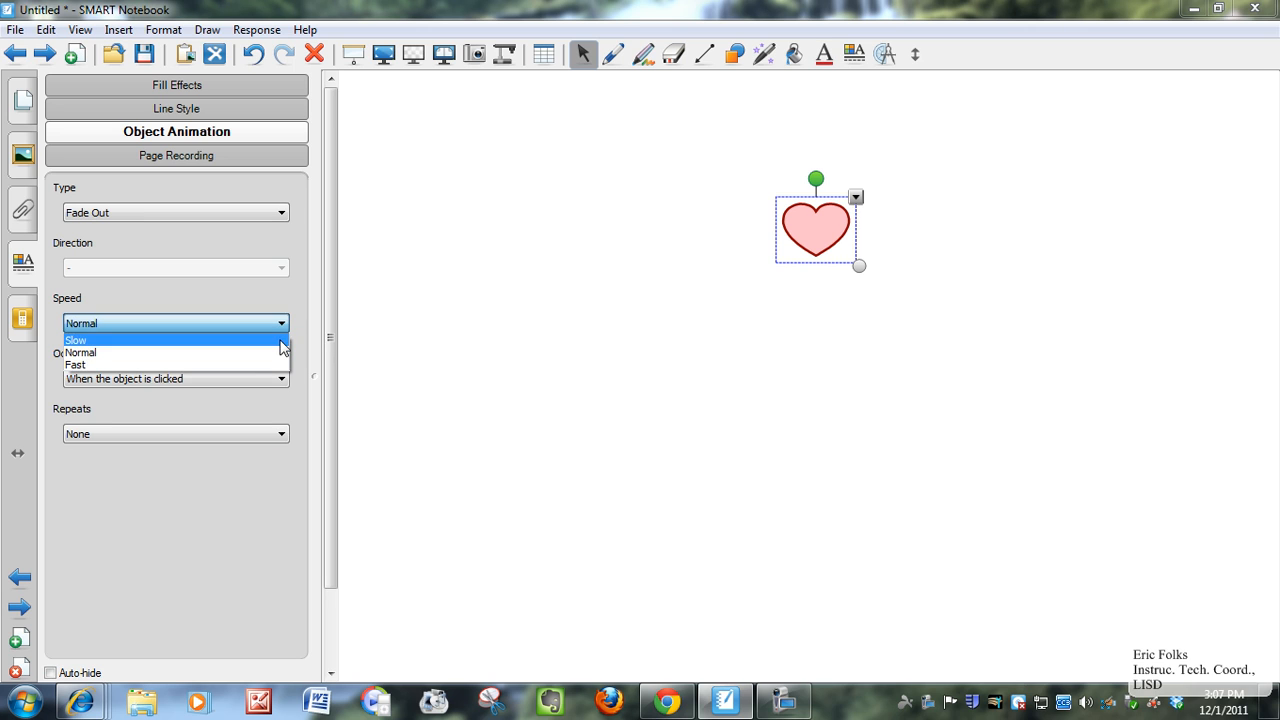
{"action": "left_click", "coordinate": [280, 341]}
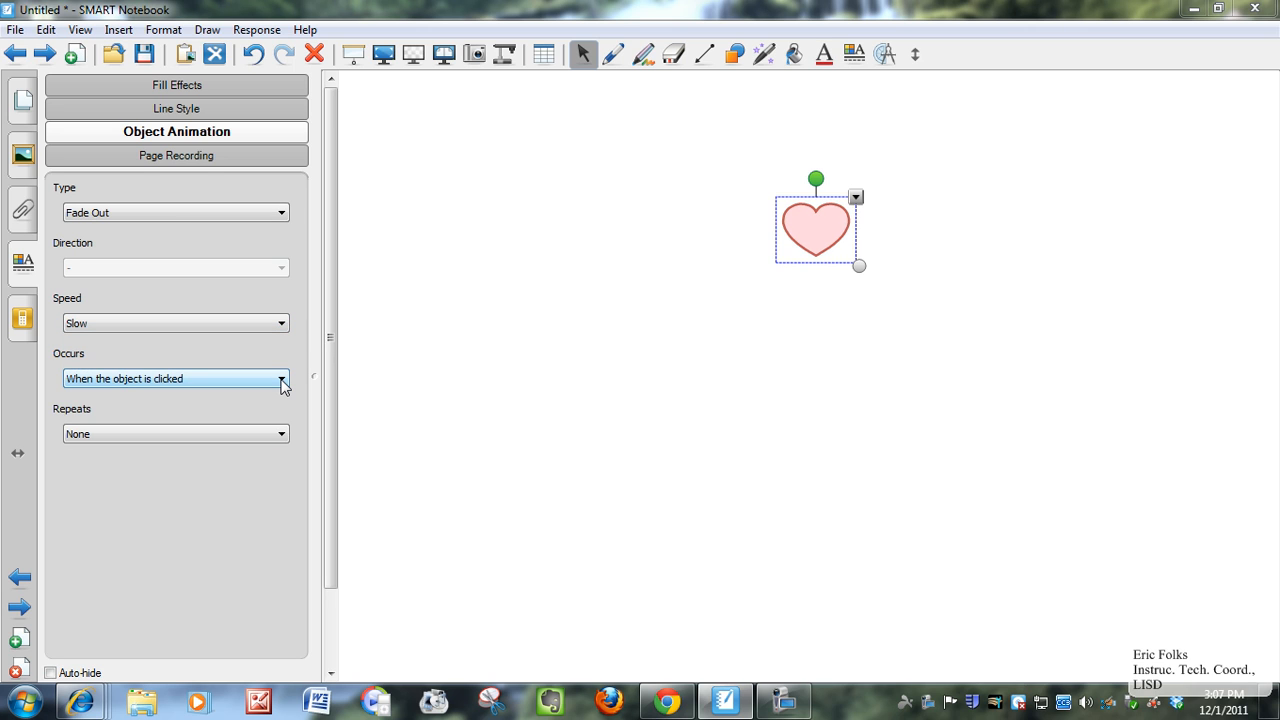
- Review the available Occurs and Repeats options for the heart's animation without choosing a different one
{"action": "left_click", "coordinate": [281, 380]}
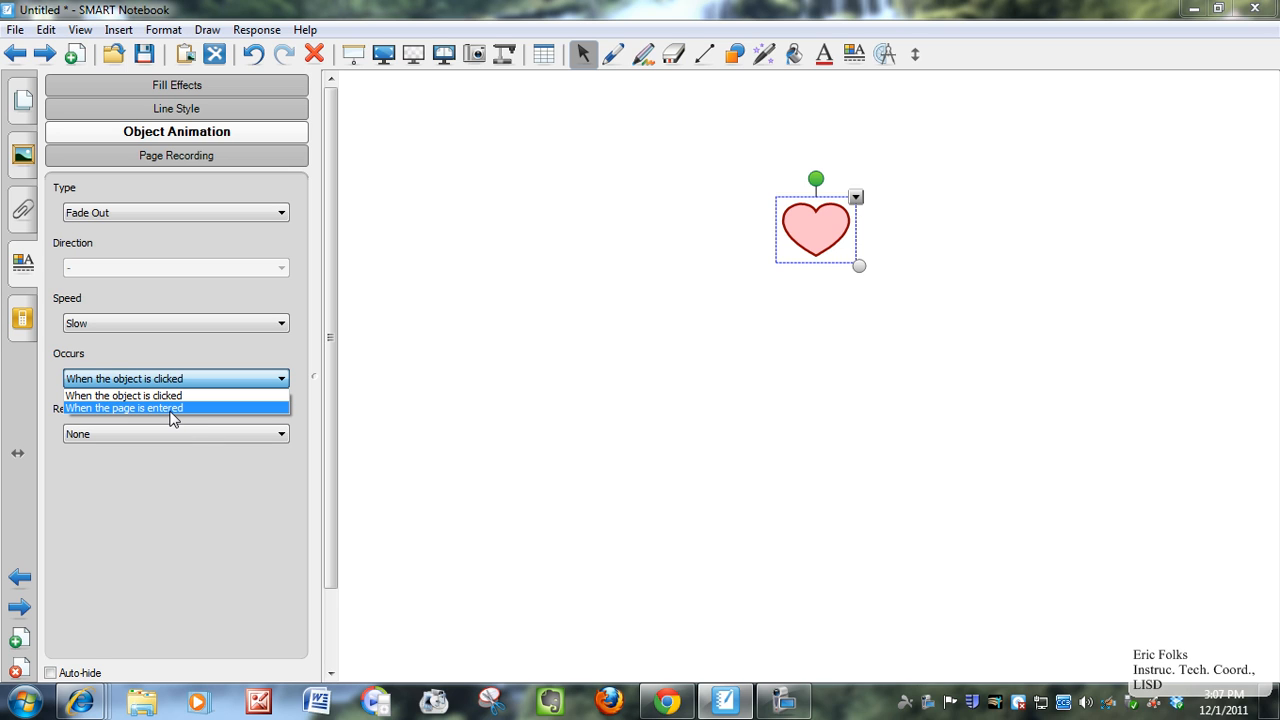
{"action": "left_click", "coordinate": [283, 442]}
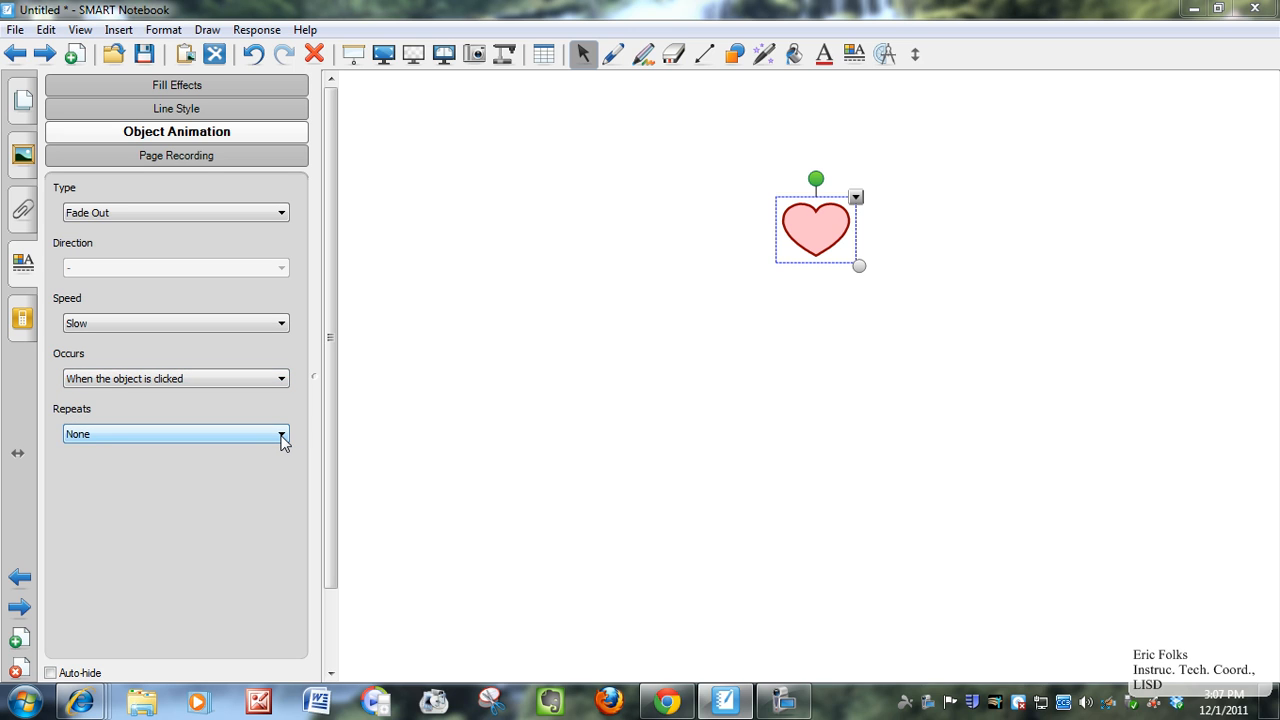
{"action": "left_click", "coordinate": [281, 436]}
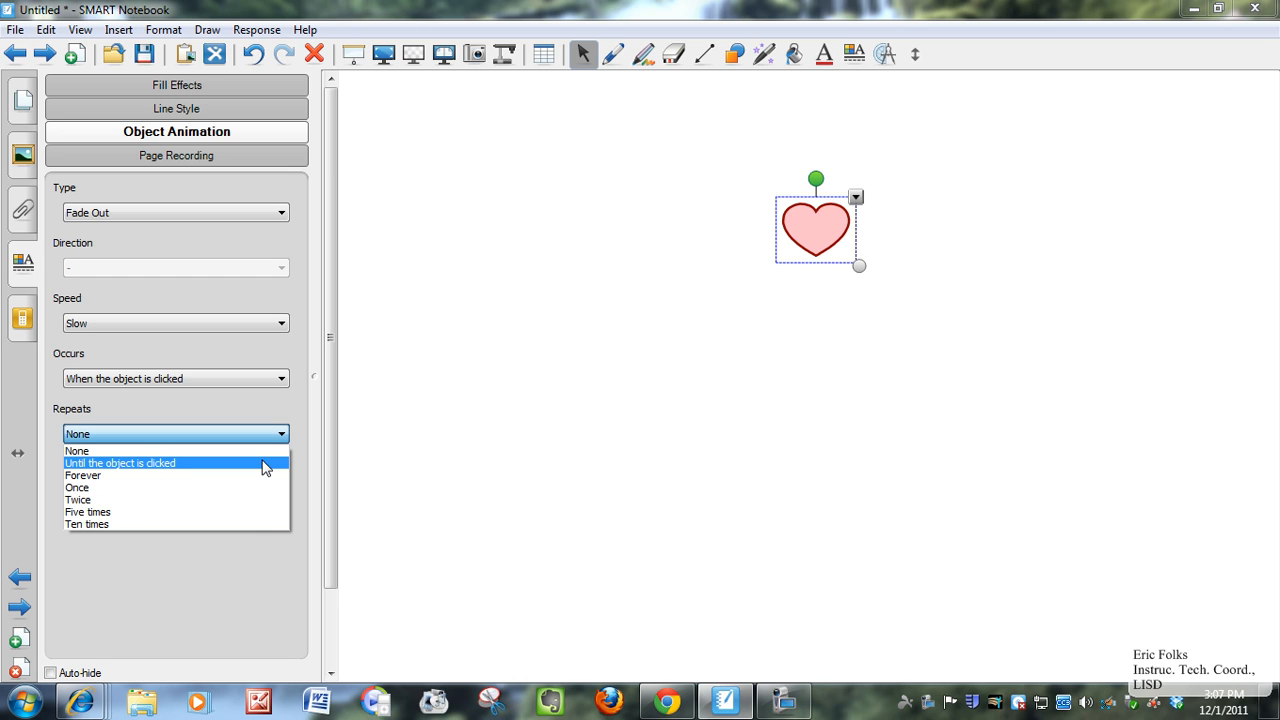
{"action": "left_click", "coordinate": [557, 372]}
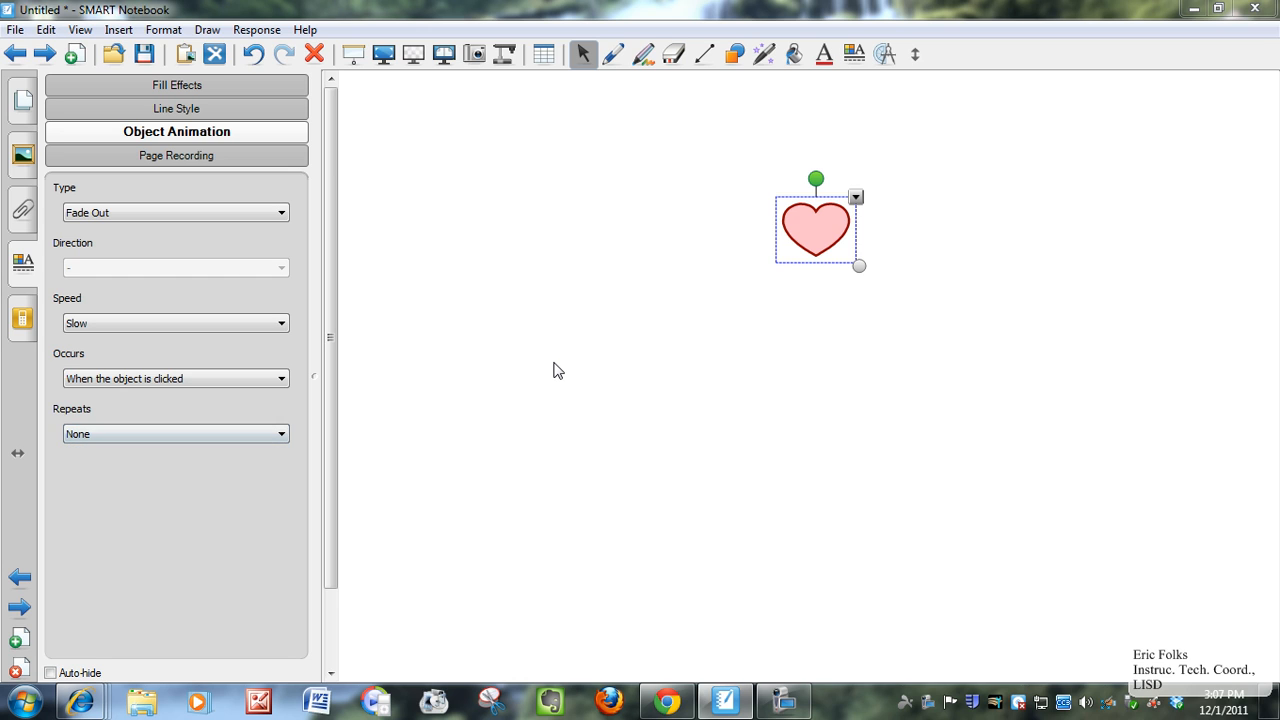
- Draw a right triangle beside the heart and give it a solid yellow fill
{"action": "left_click", "coordinate": [736, 55]}
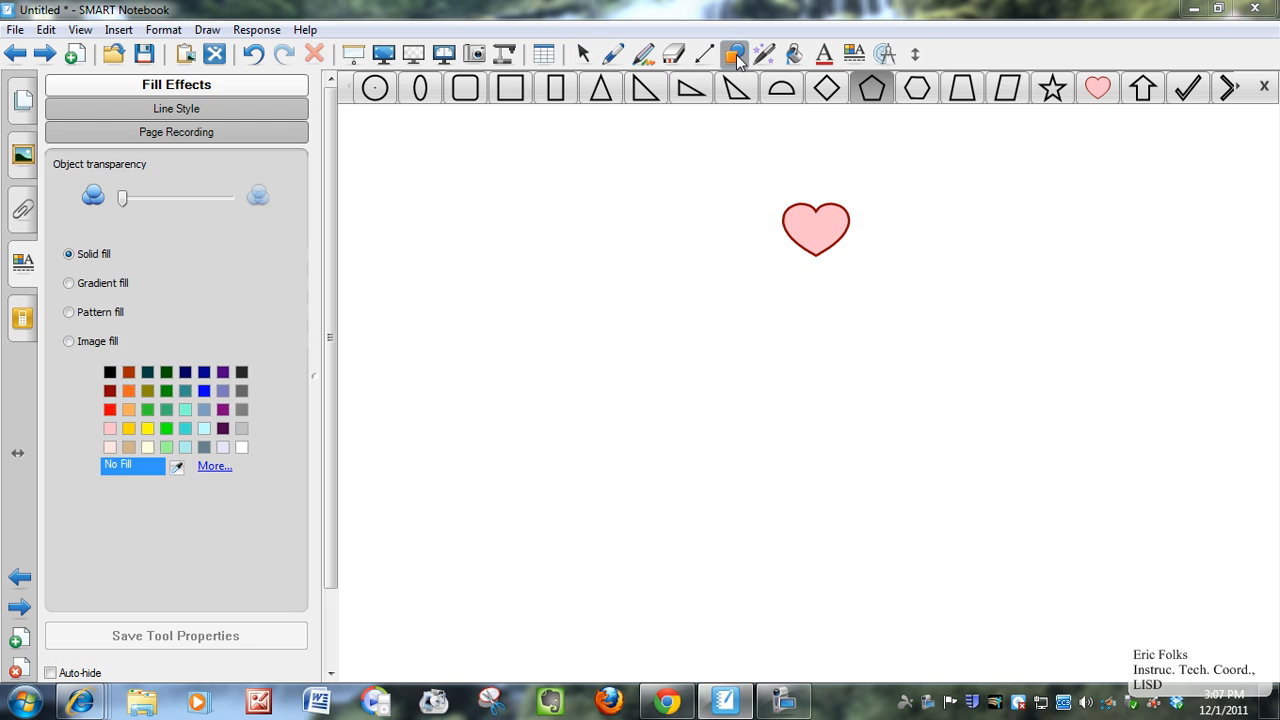
{"action": "left_click", "coordinate": [641, 89]}
{"action": "left_click_drag", "start_coordinate": [554, 183], "coordinate": [596, 224]}
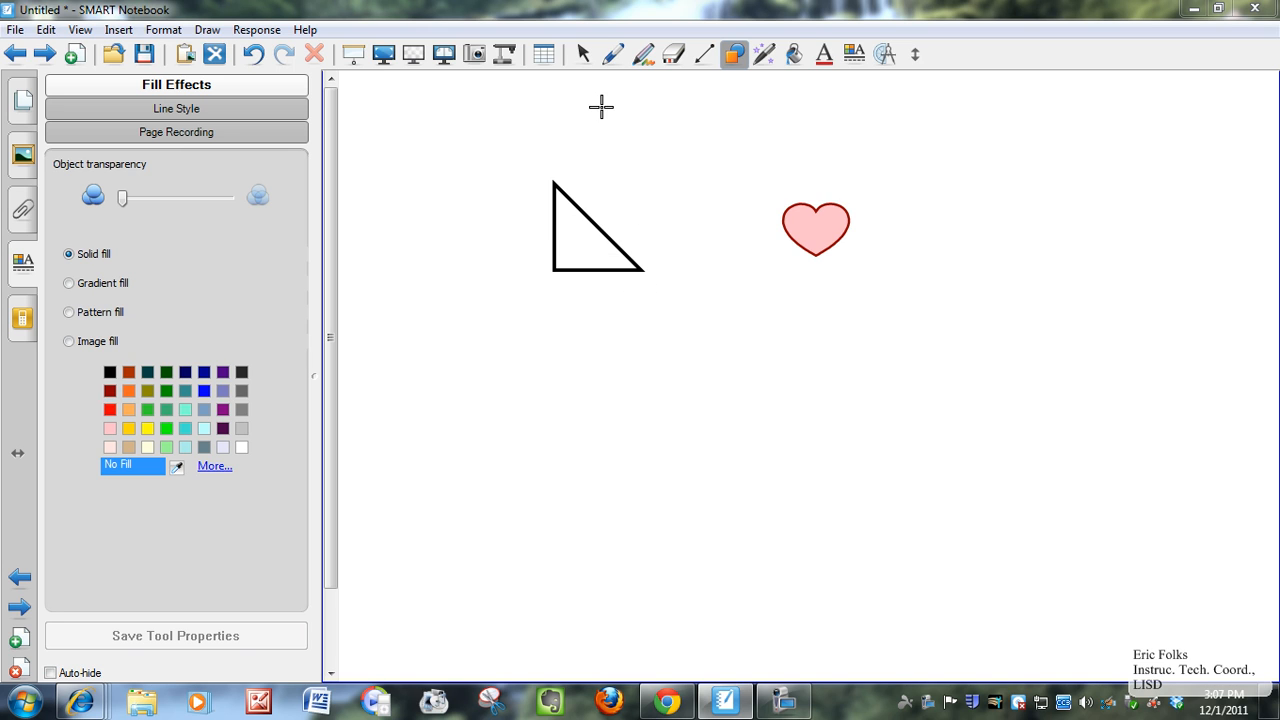
{"action": "left_click", "coordinate": [582, 56]}
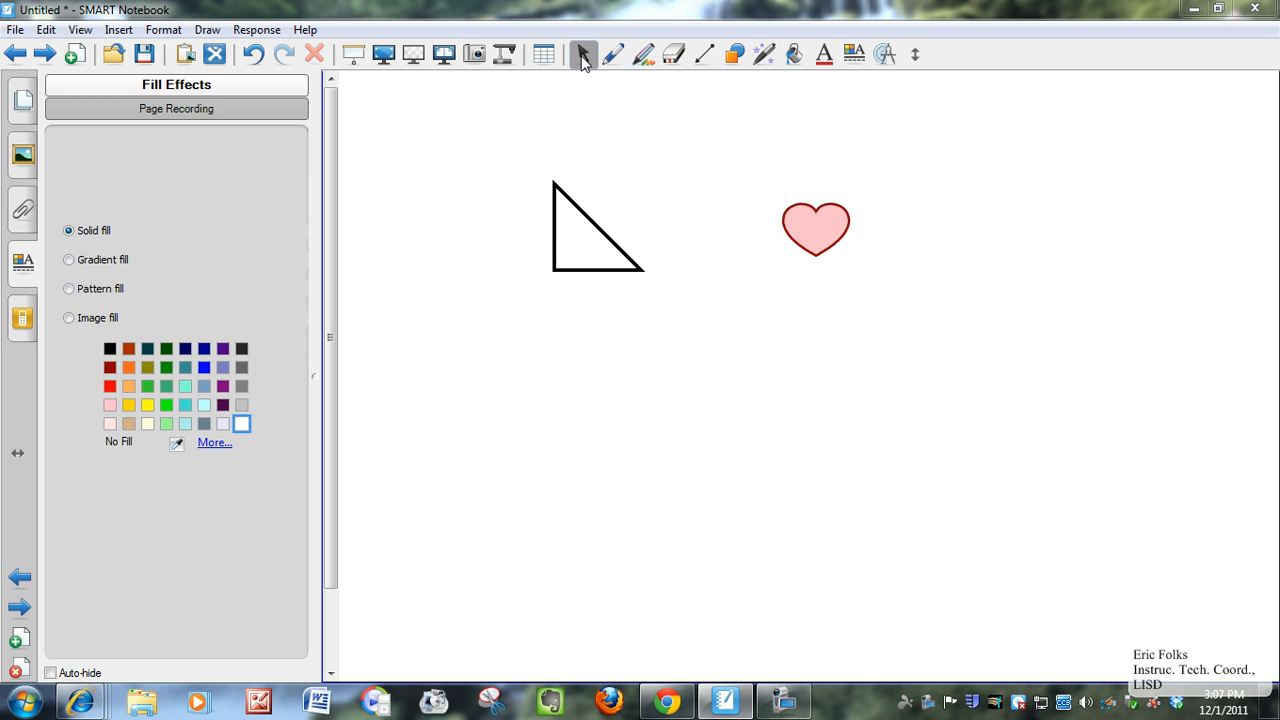
{"action": "left_click", "coordinate": [573, 201]}
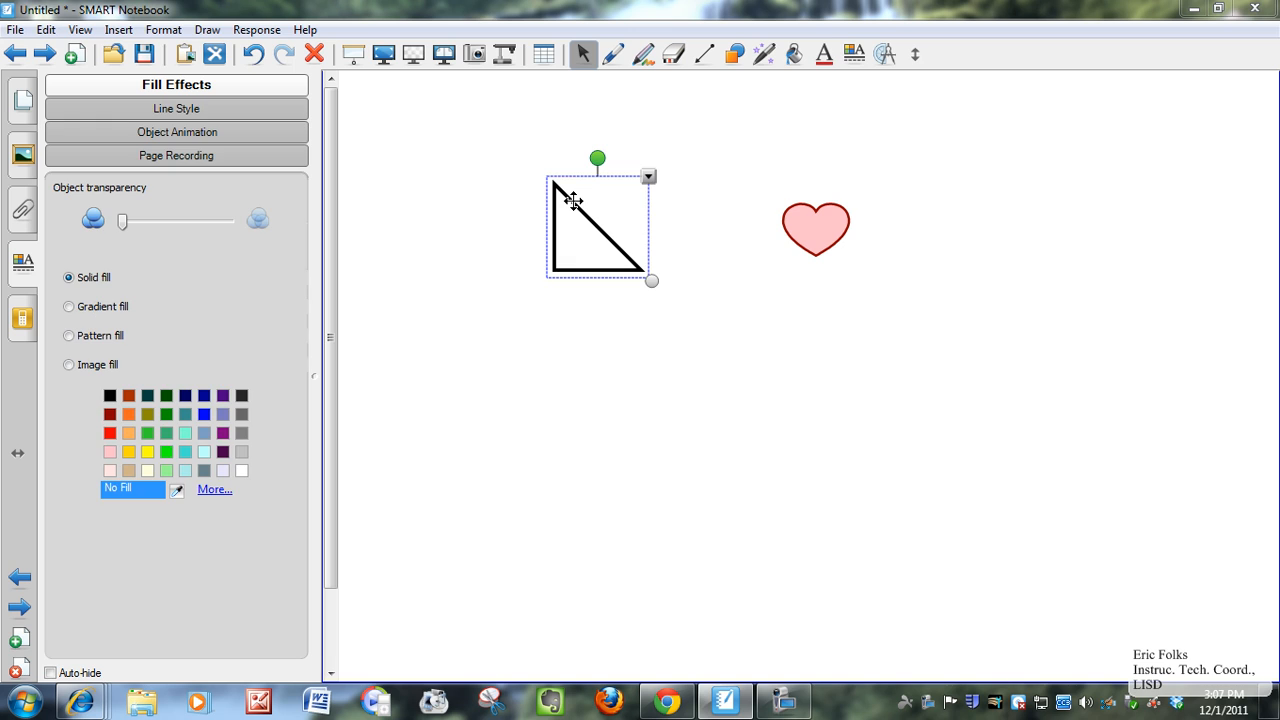
{"action": "left_click", "coordinate": [148, 454]}
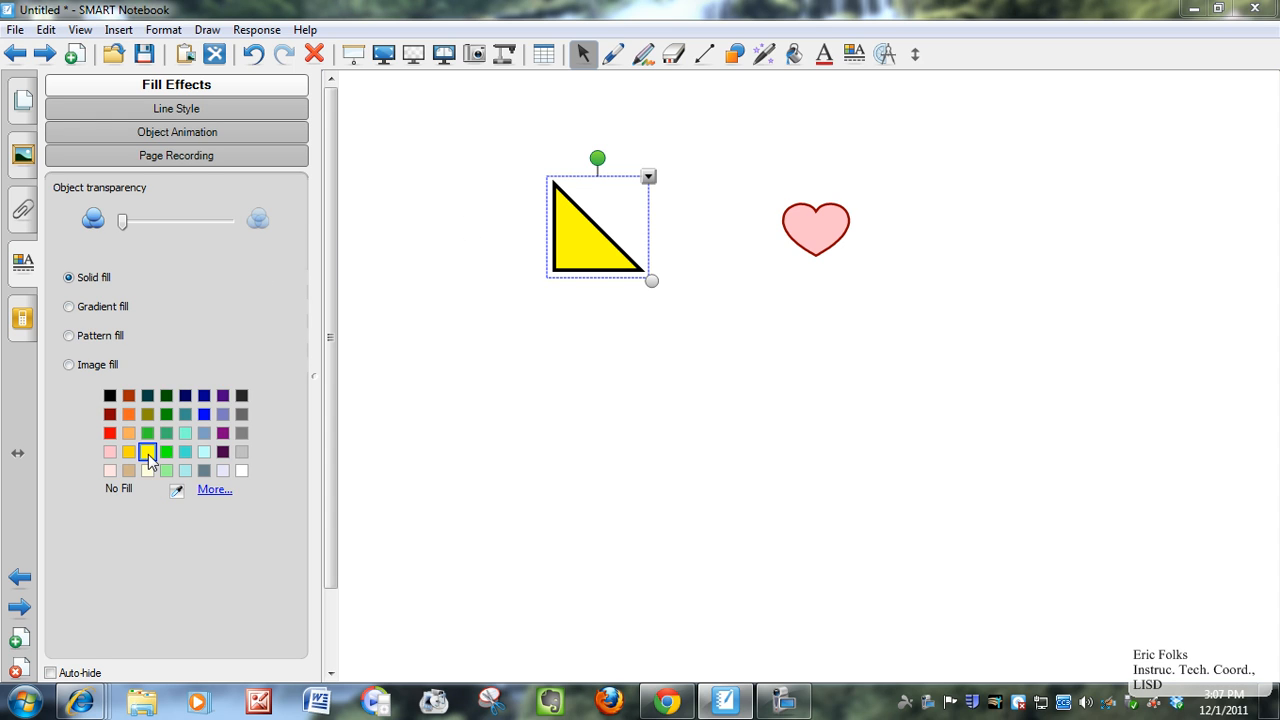
- Animate the yellow triangle with Shrink and Grow, repeating until the object is clicked, and start the animation
{"action": "left_click", "coordinate": [191, 133]}
{"action": "left_click", "coordinate": [226, 212]}
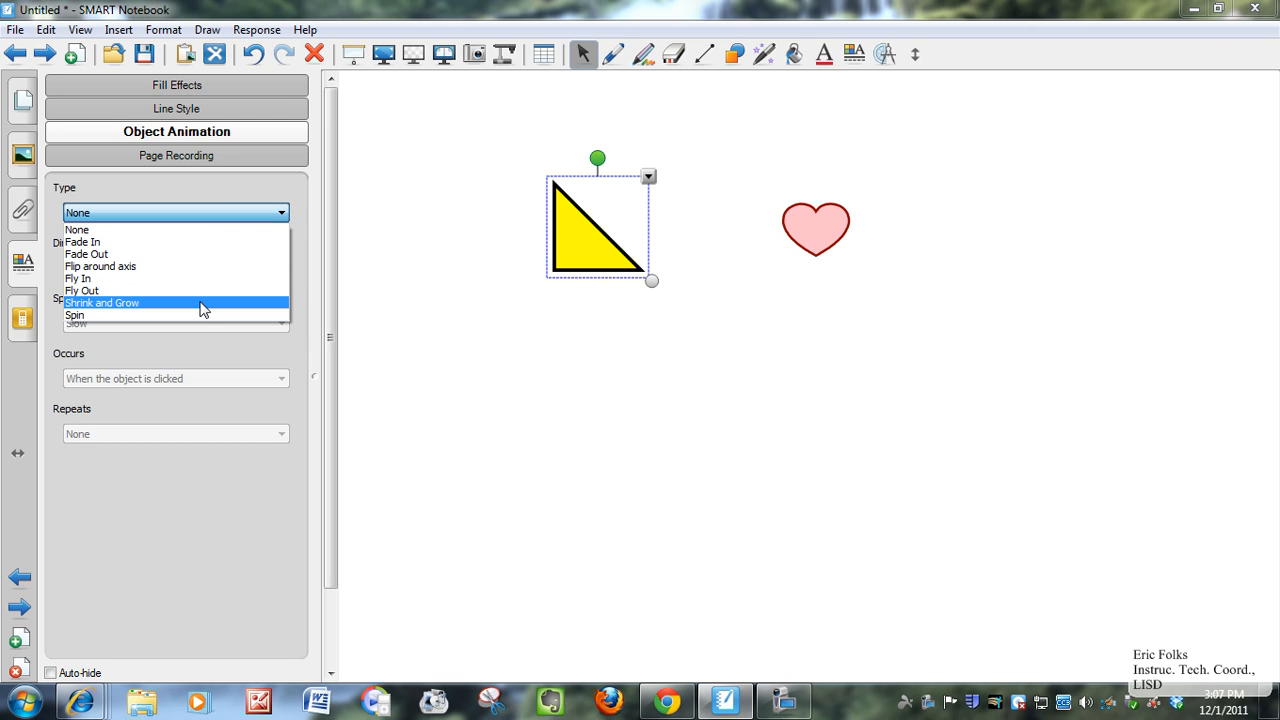
{"action": "left_click", "coordinate": [201, 303]}
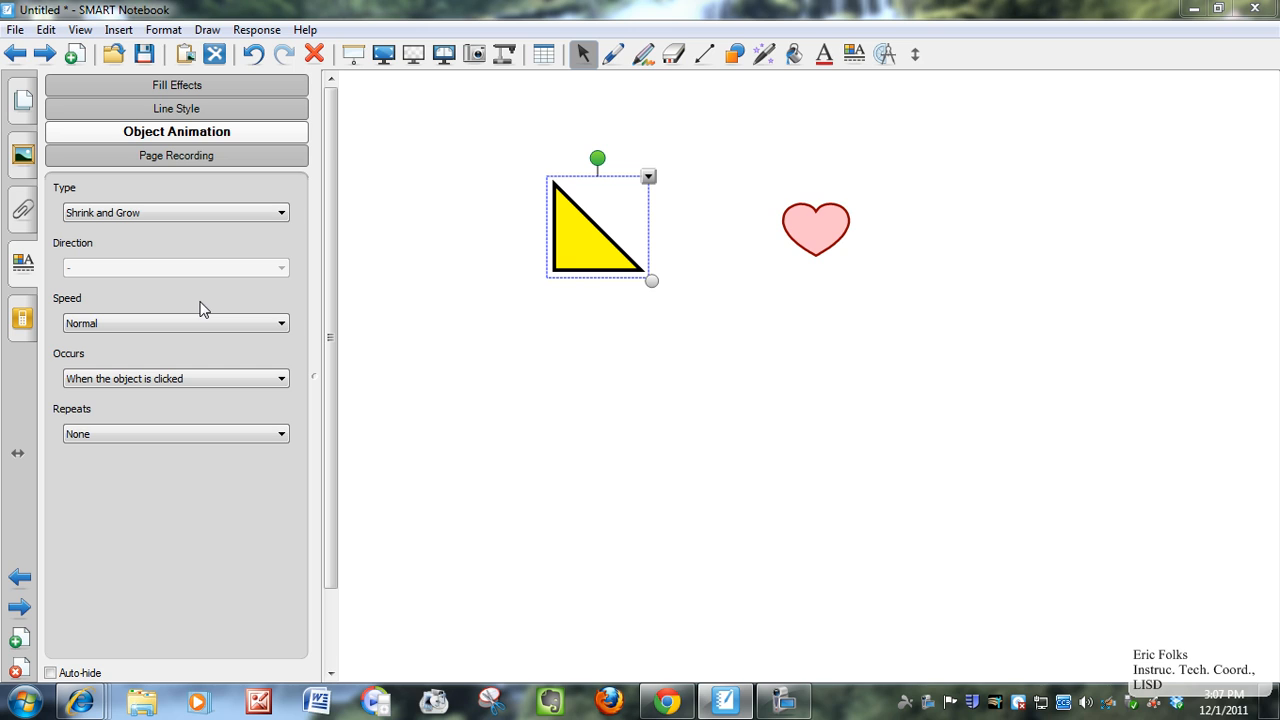
{"action": "left_click", "coordinate": [281, 436]}
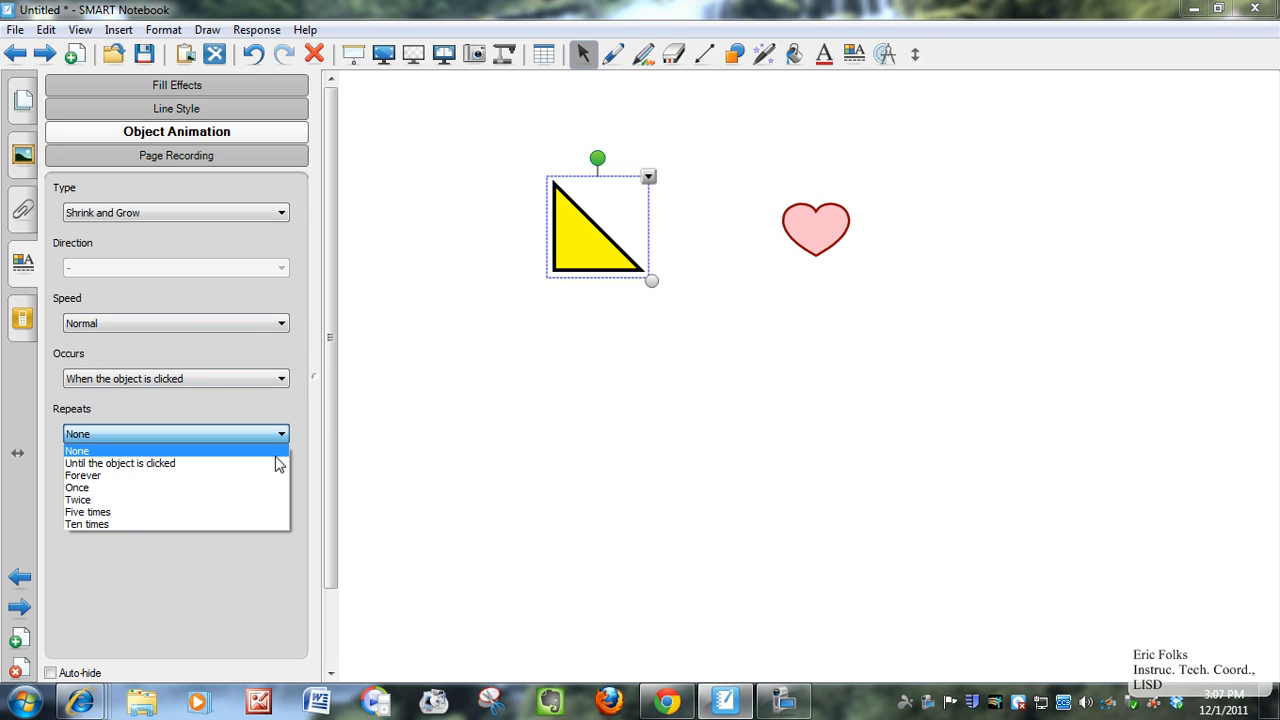
{"action": "left_click", "coordinate": [276, 465]}
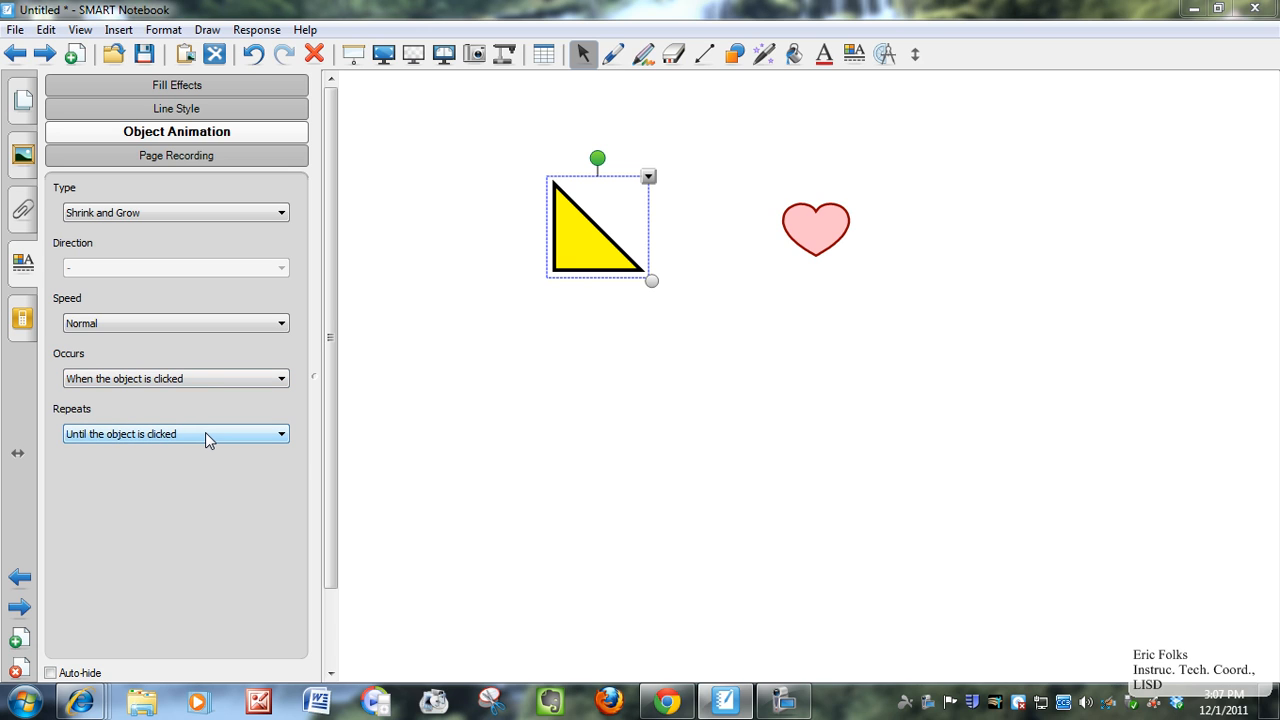
{"action": "left_click", "coordinate": [593, 357]}
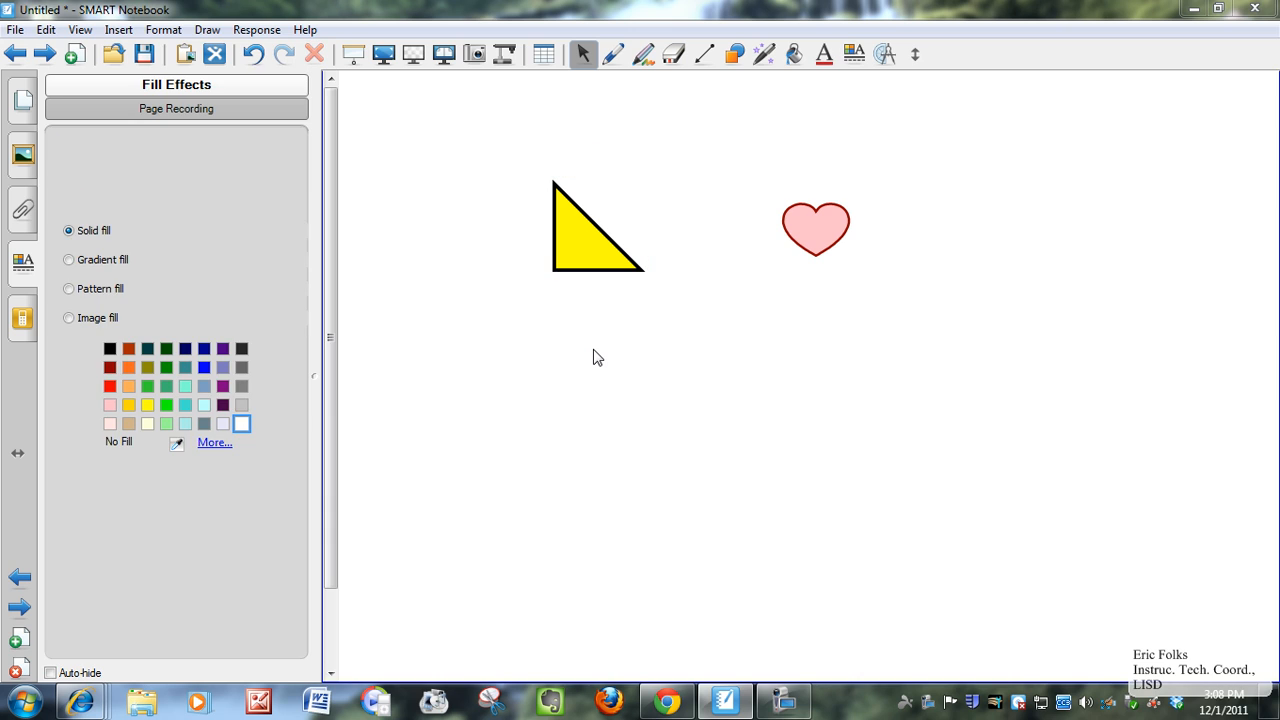
{"action": "left_click", "coordinate": [589, 253]}
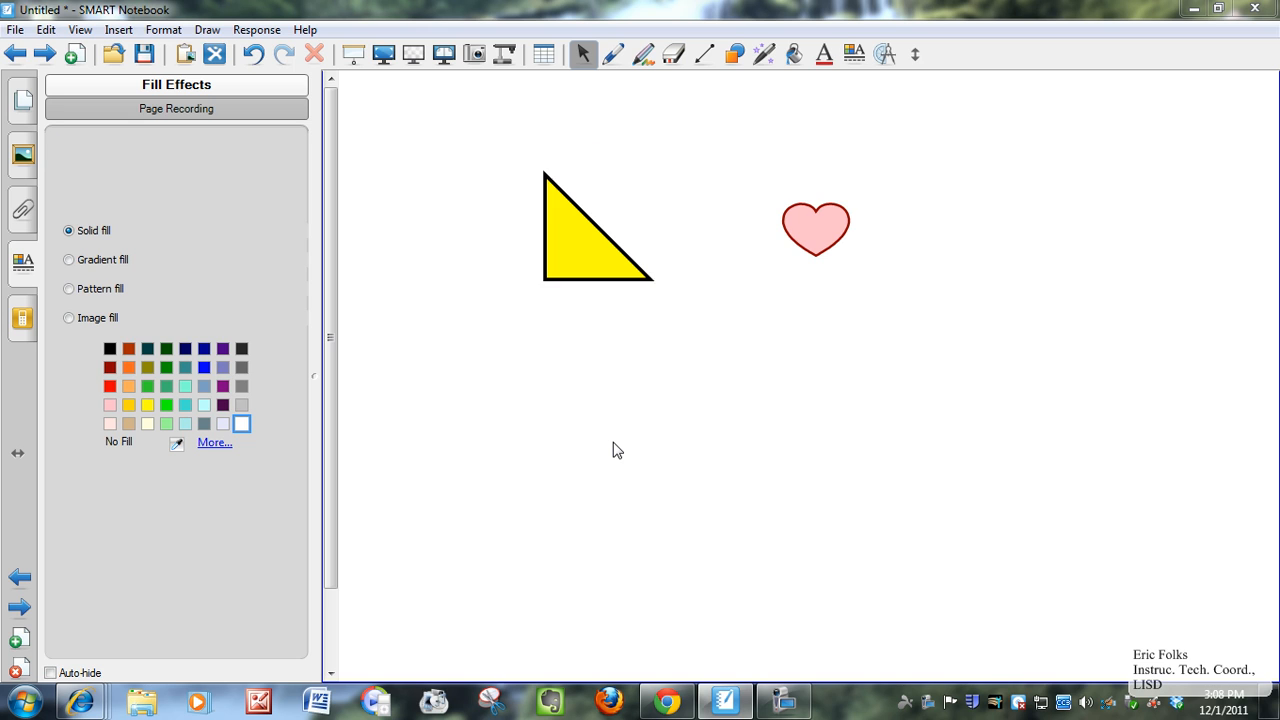
- Draw a half circle just above the heart and give it a solid green fill
{"action": "left_click", "coordinate": [734, 54]}
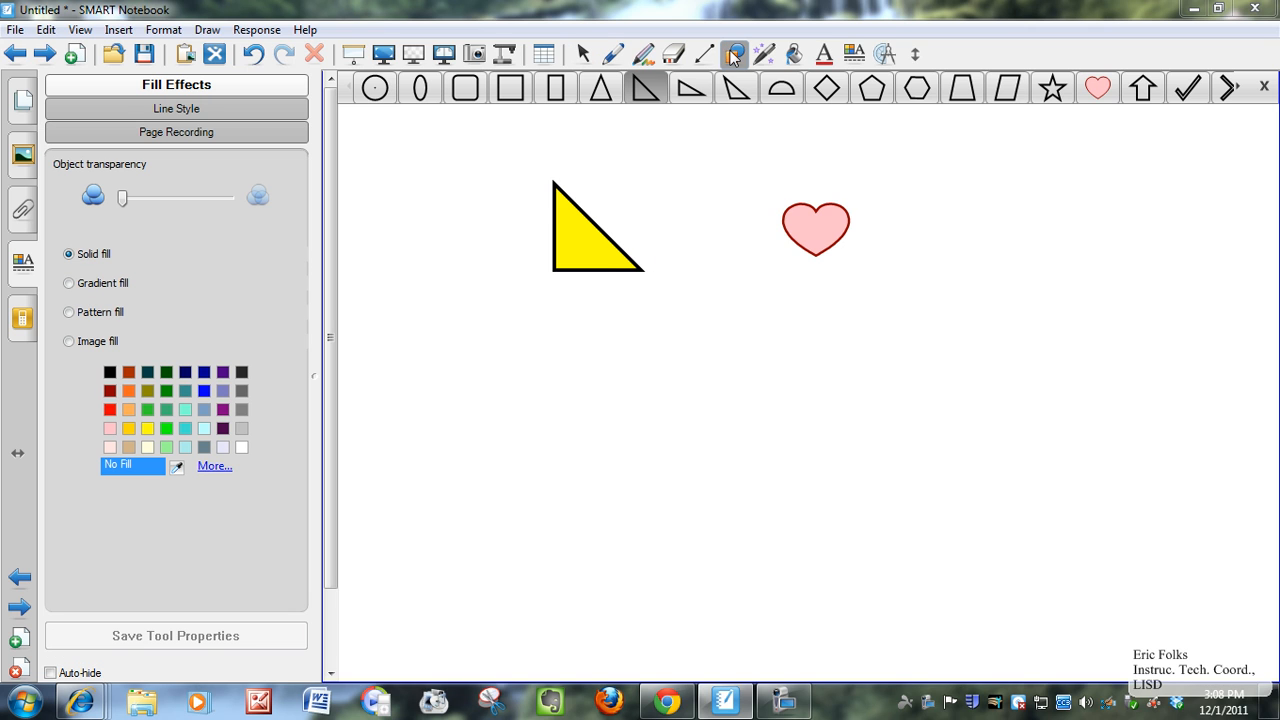
{"action": "left_click", "coordinate": [772, 89]}
{"action": "left_click_drag", "start_coordinate": [709, 147], "coordinate": [823, 180]}
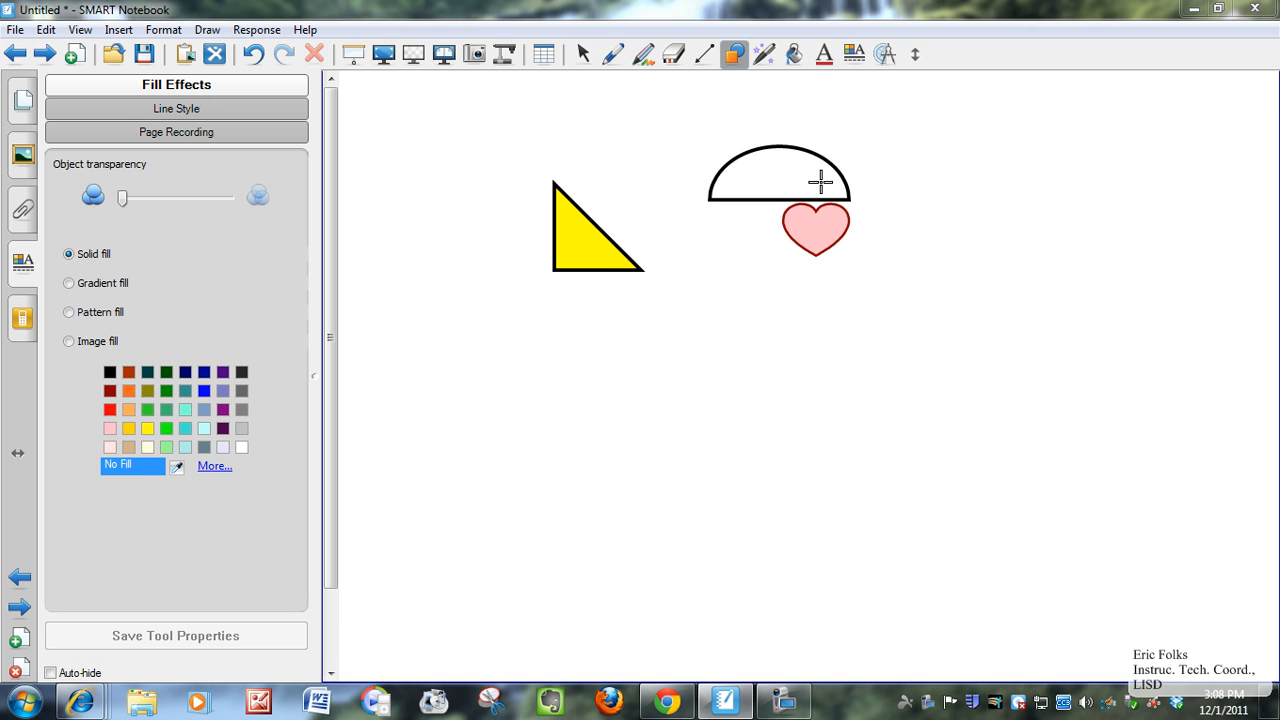
{"action": "left_click", "coordinate": [583, 54]}
{"action": "left_click", "coordinate": [772, 147]}
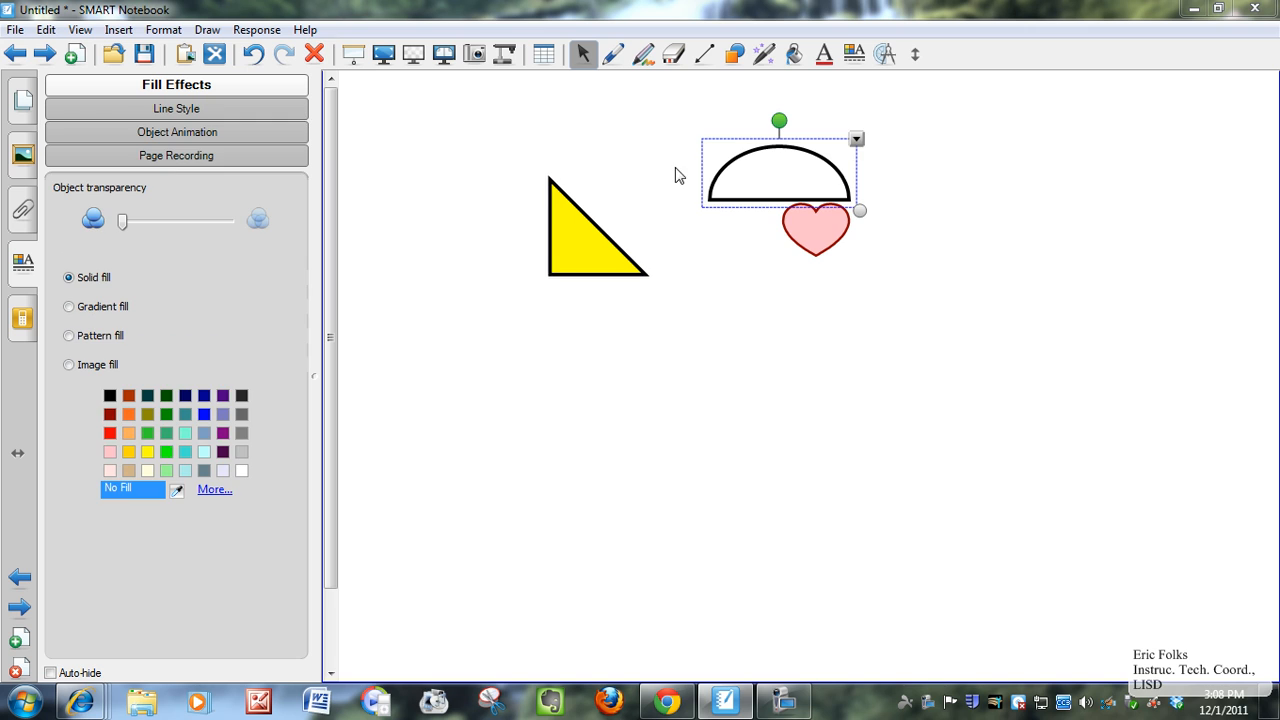
{"action": "left_click", "coordinate": [166, 451]}
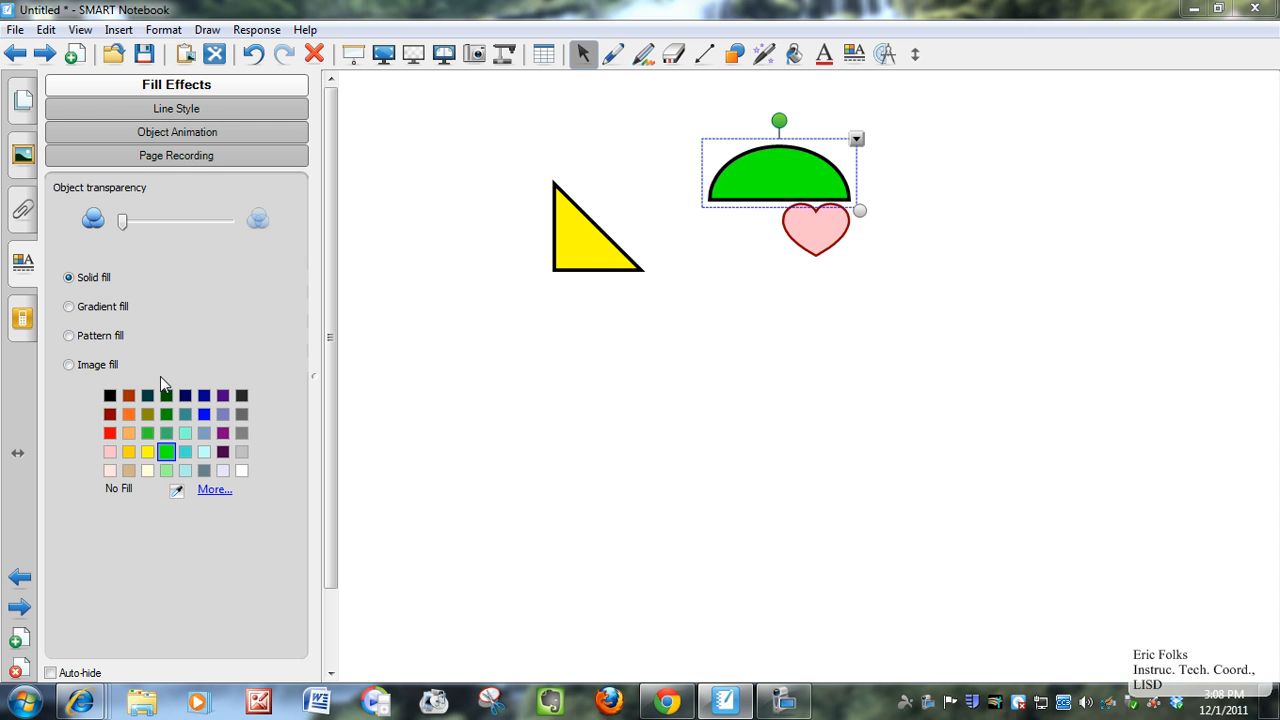
- Animate the green half circle with Spin, repeating until the object is clicked, and start the animation
{"action": "left_click", "coordinate": [190, 138]}
{"action": "left_click", "coordinate": [281, 215]}
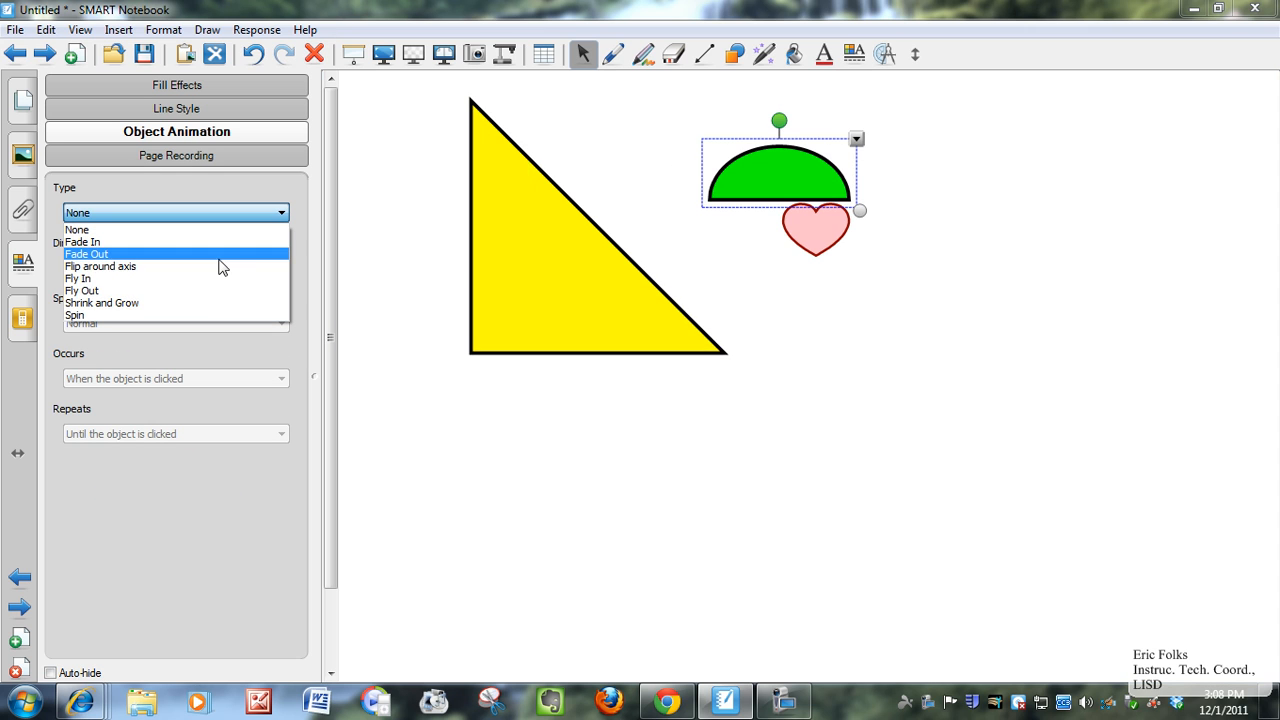
{"action": "left_click", "coordinate": [177, 315]}
{"action": "left_click", "coordinate": [274, 434]}
{"action": "left_click", "coordinate": [270, 463]}
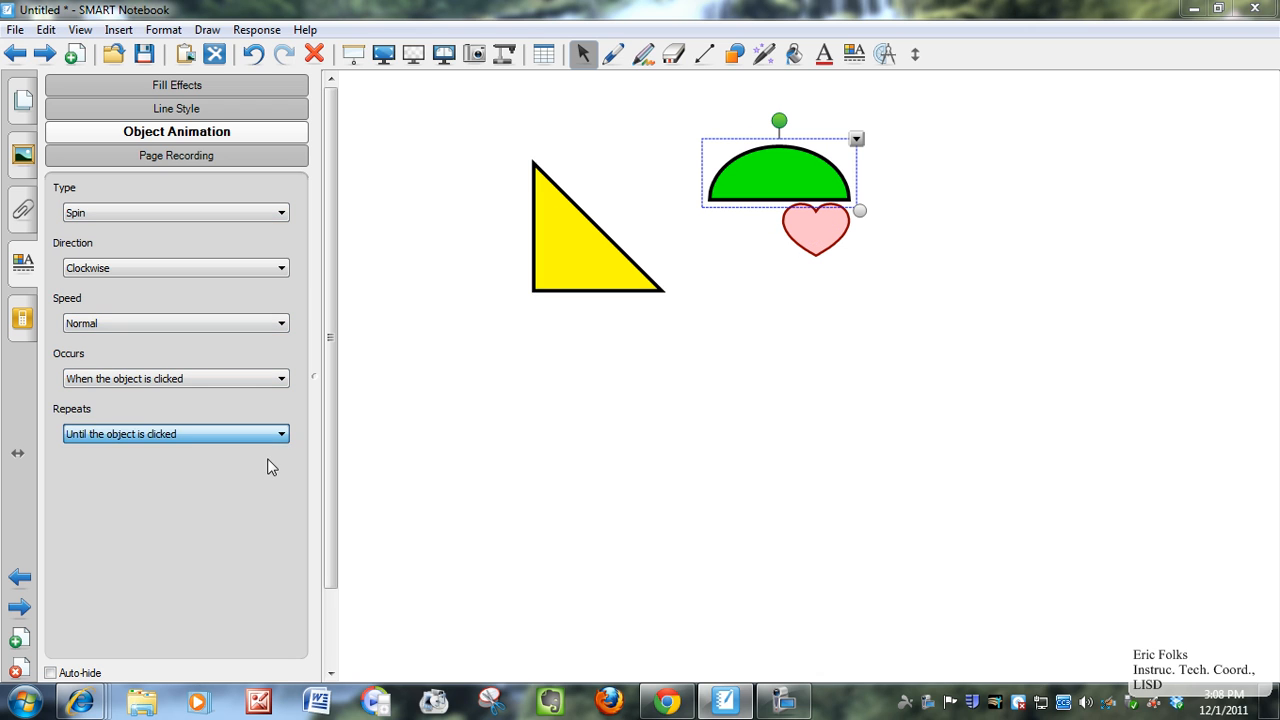
{"action": "left_click", "coordinate": [762, 395]}
{"action": "left_click", "coordinate": [779, 172]}
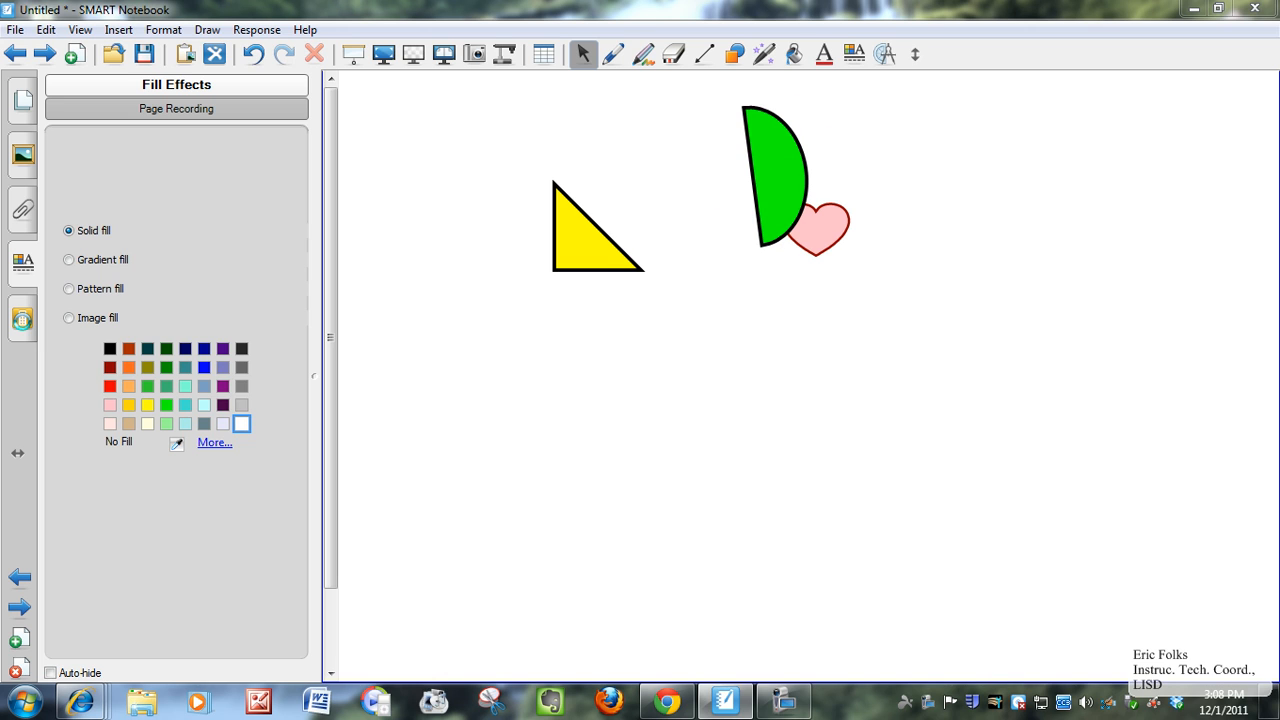
- Show the SMART Response assessment options, and move the page with the animated shapes ahead of the welcome page
{"action": "left_click", "coordinate": [23, 322]}
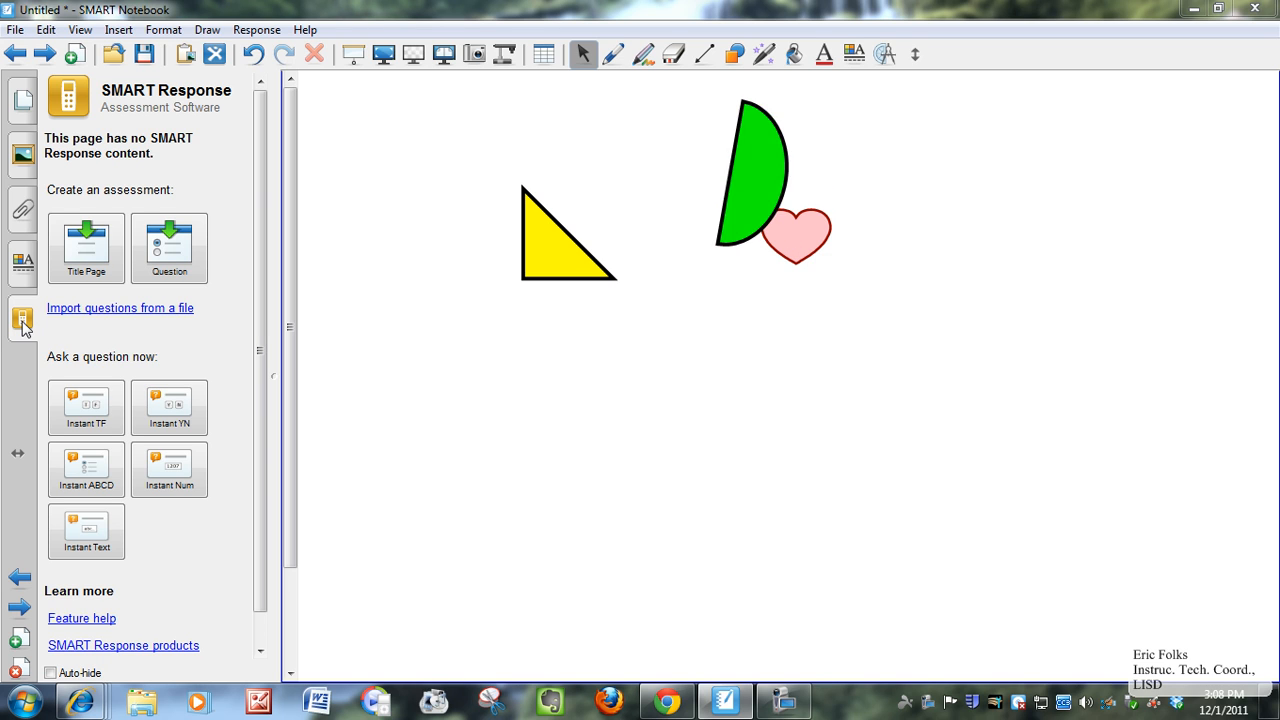
{"action": "left_click", "coordinate": [24, 104]}
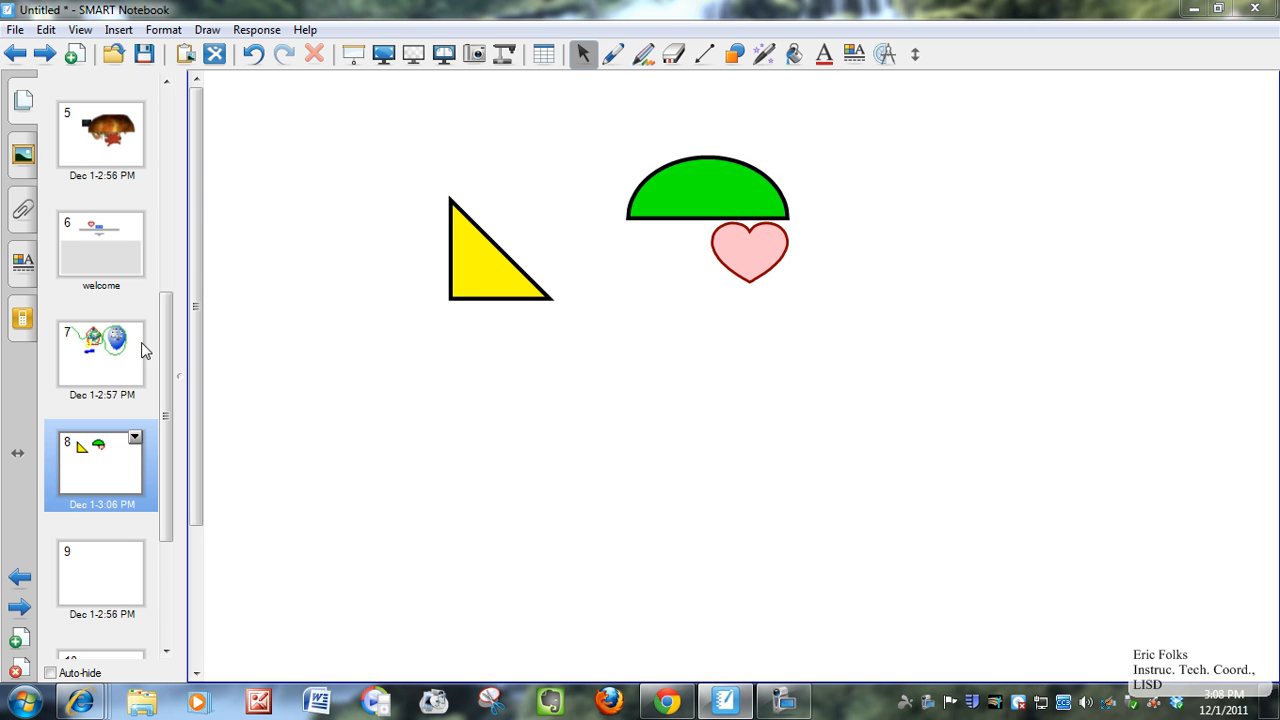
{"action": "left_click_drag", "start_coordinate": [127, 465], "coordinate": [136, 224]}
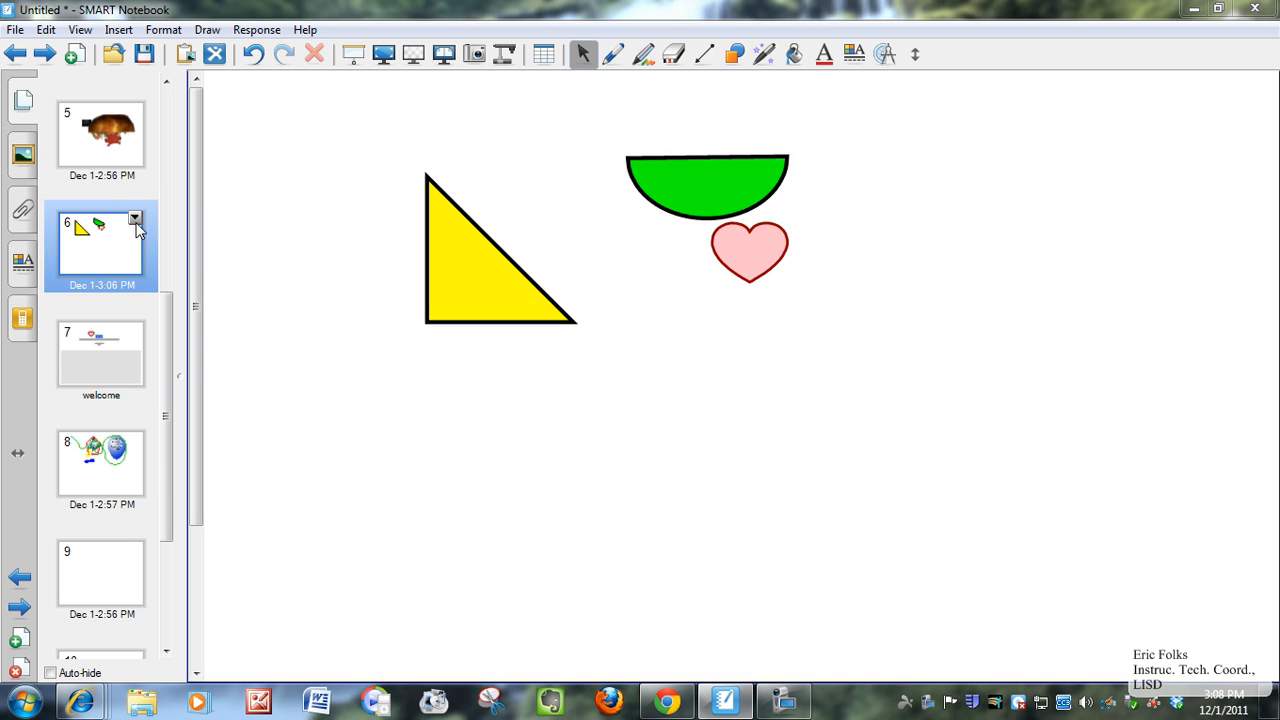
{"action": "left_click", "coordinate": [135, 219]}
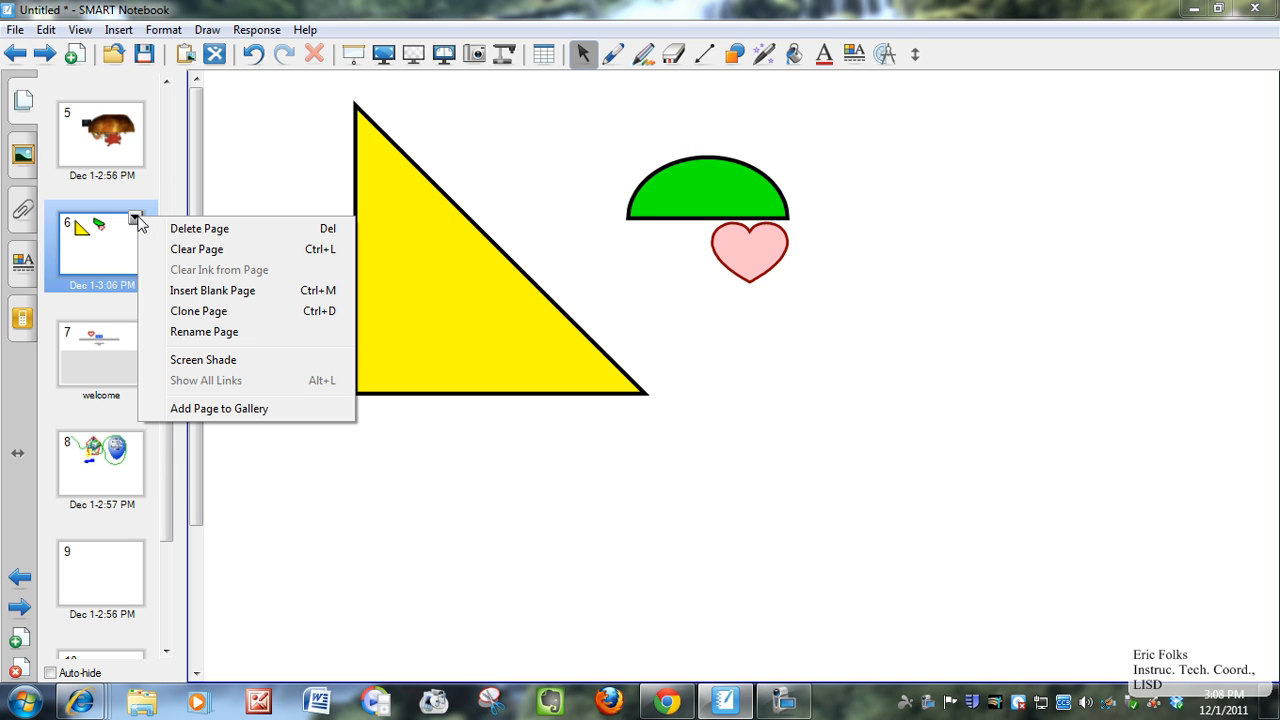
- Review the gallery's My Content folder, the file attachments, and the fill effects in the properties
{"action": "left_click", "coordinate": [22, 153]}
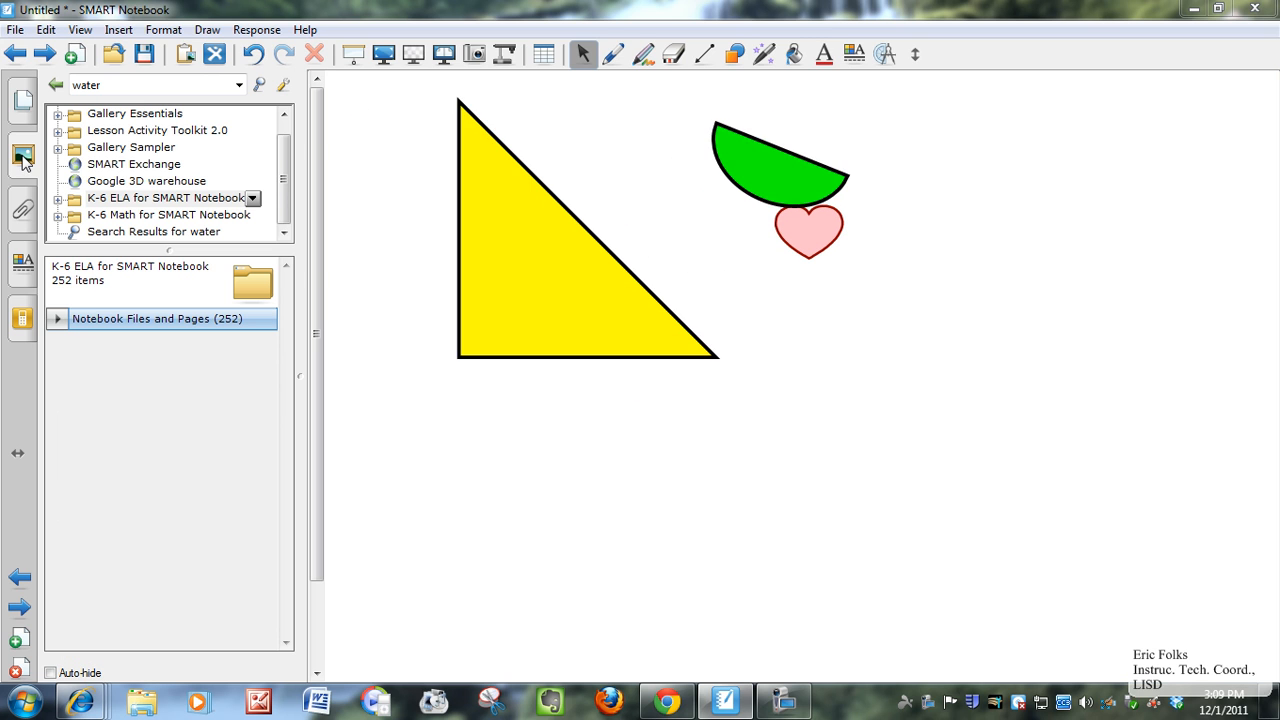
{"action": "scroll", "coordinate": [260, 192], "scroll_direction": "up", "scroll_amount": 1}
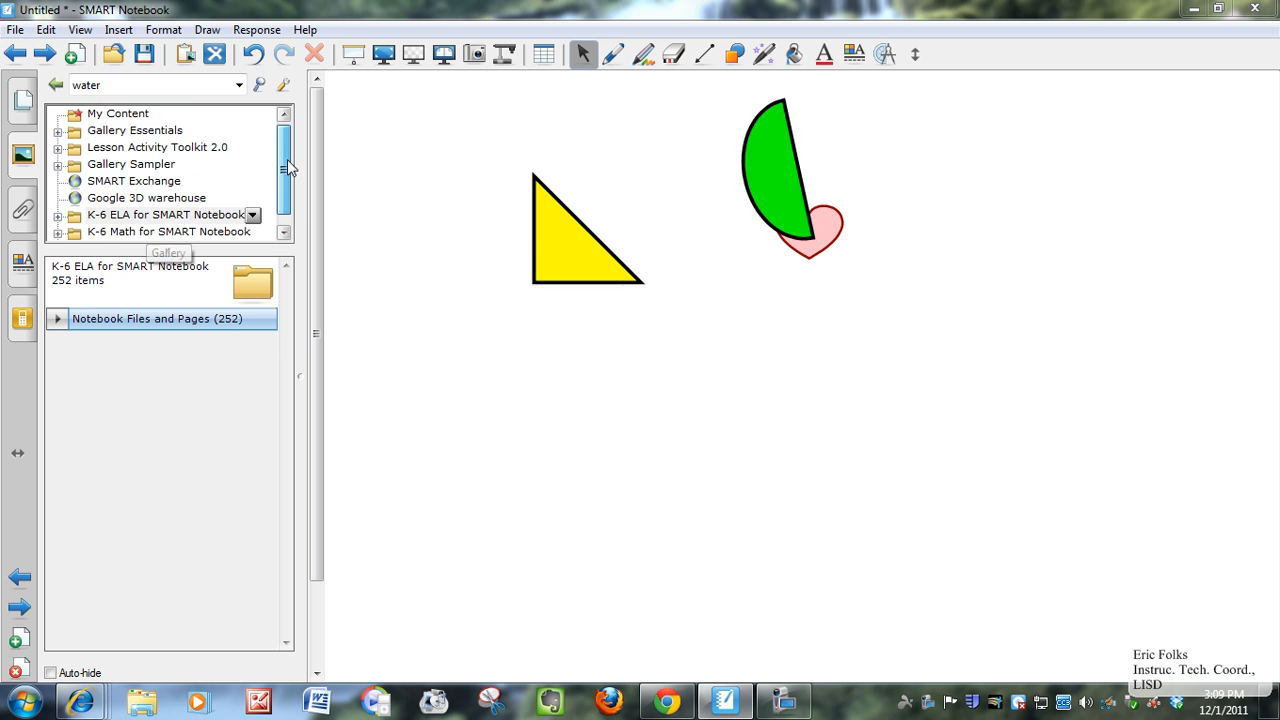
{"action": "left_click", "coordinate": [118, 114]}
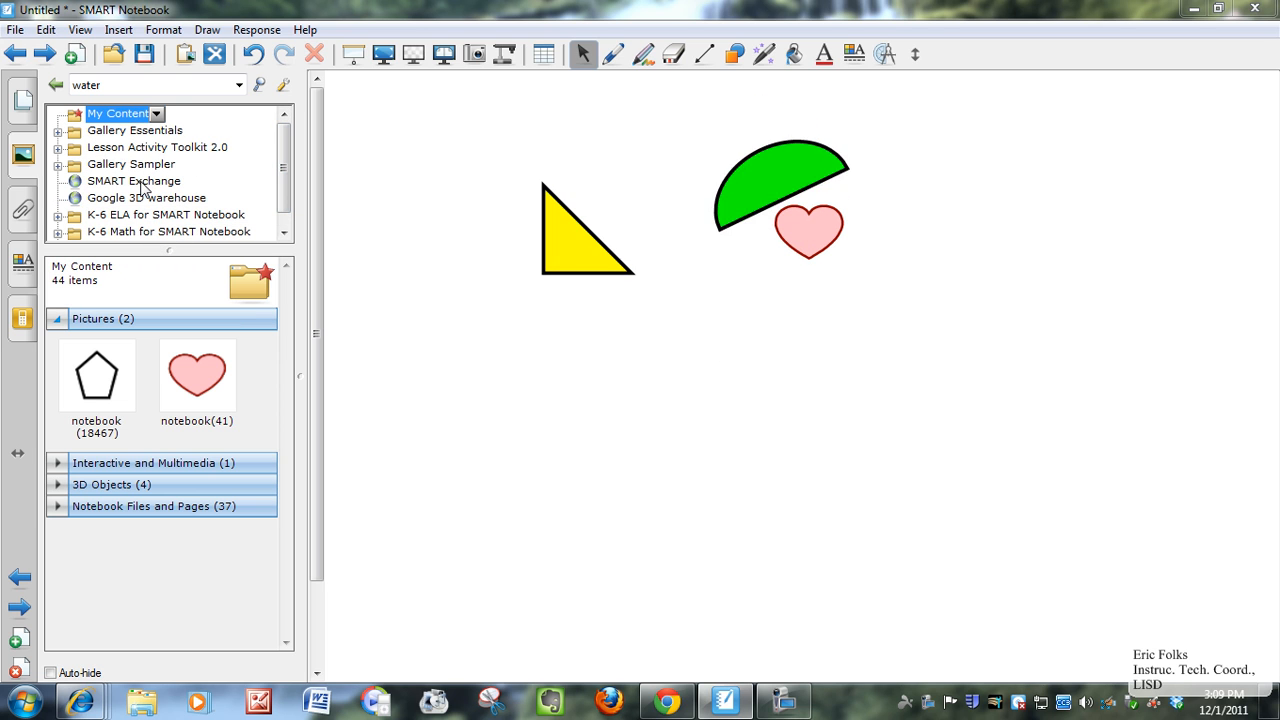
{"action": "left_click", "coordinate": [23, 212]}
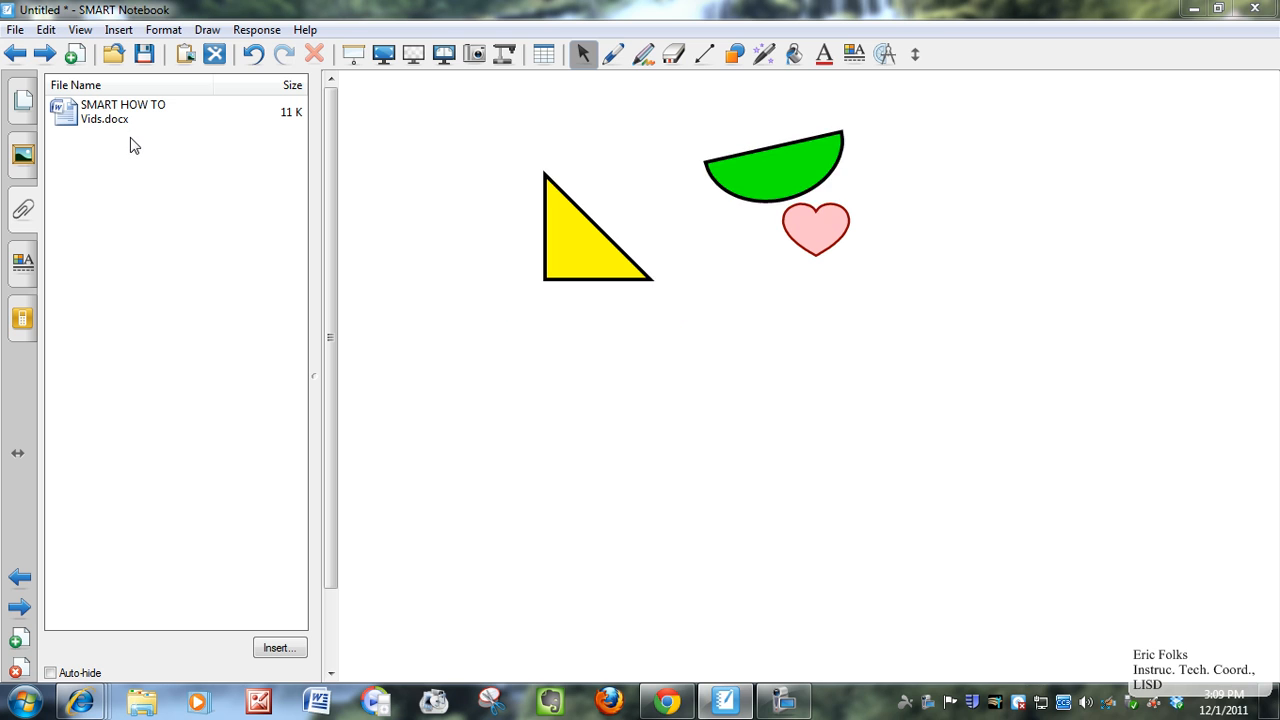
{"action": "left_click", "coordinate": [22, 266]}
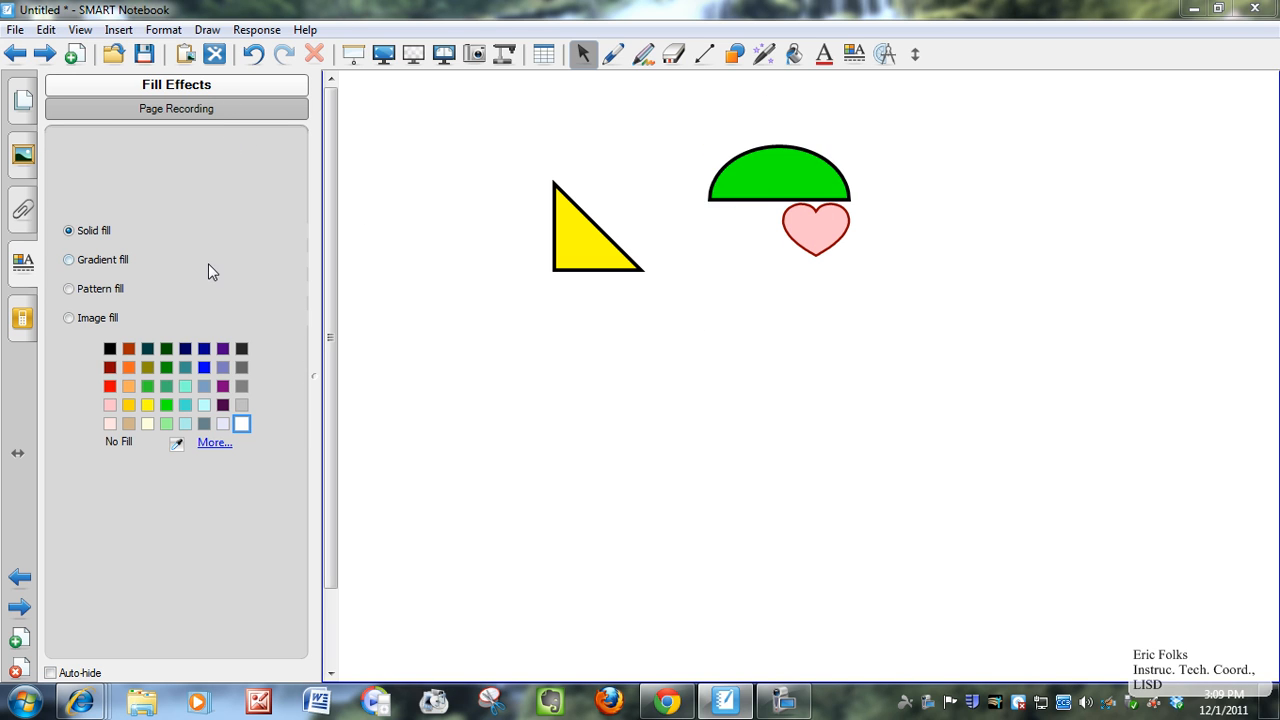
{"action": "left_click", "coordinate": [785, 702]}
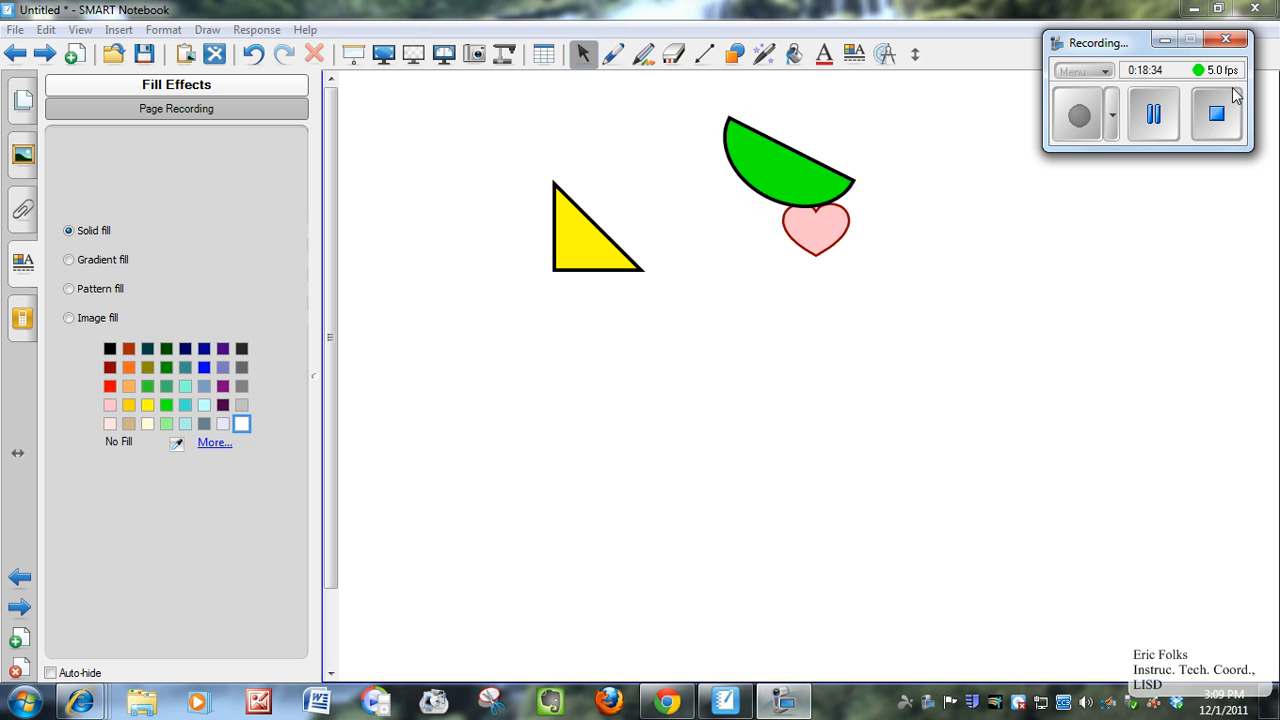